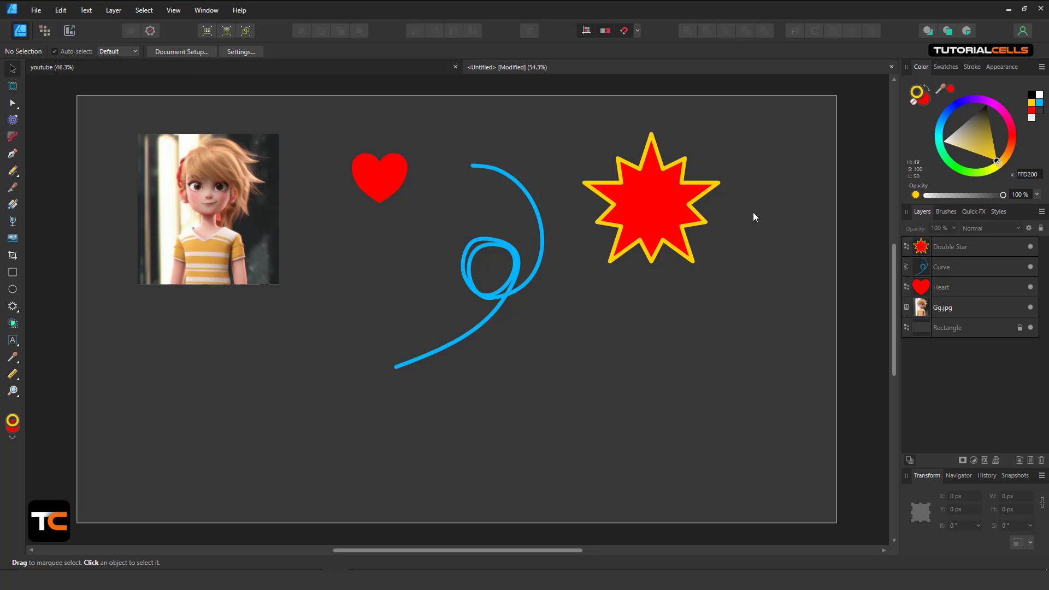
- Open the export settings and examine the available file formats, JPEG quality presets and export area options
left_click(42, 12)
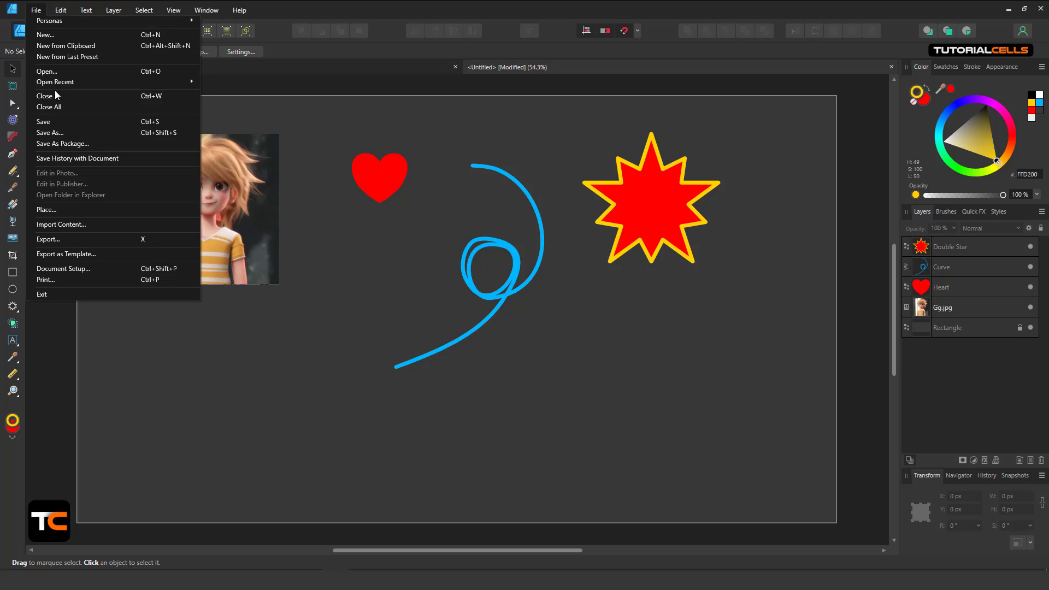
left_click(96, 239)
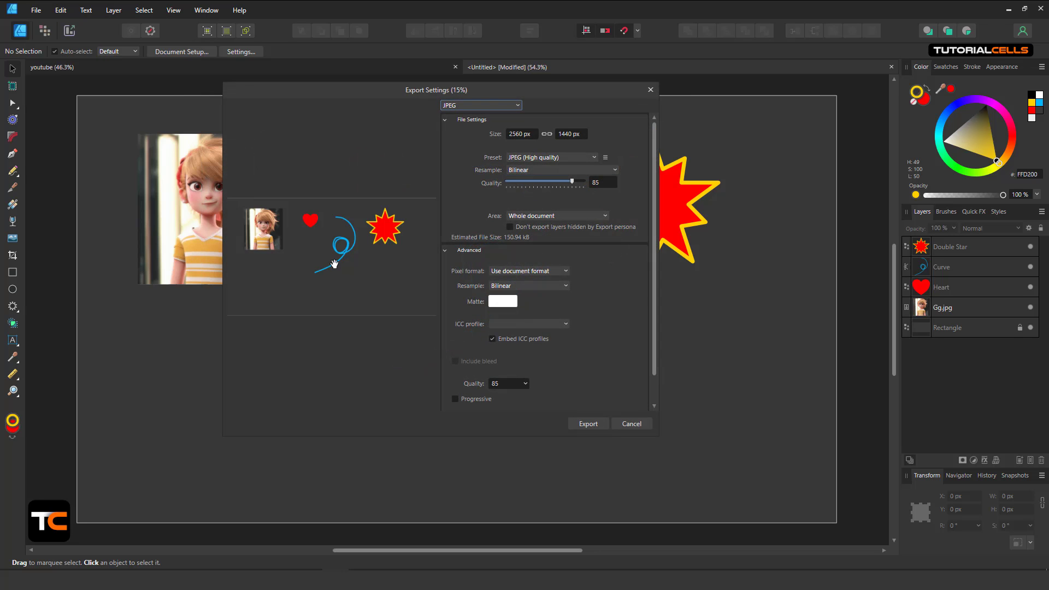
left_click_drag(385, 94, 388, 127)
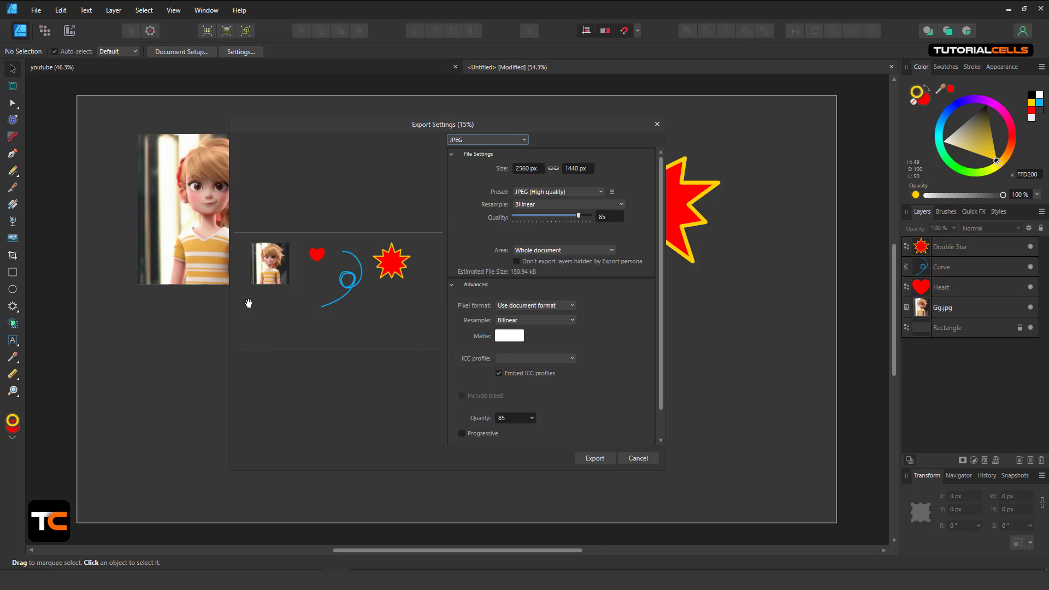
left_click(509, 141)
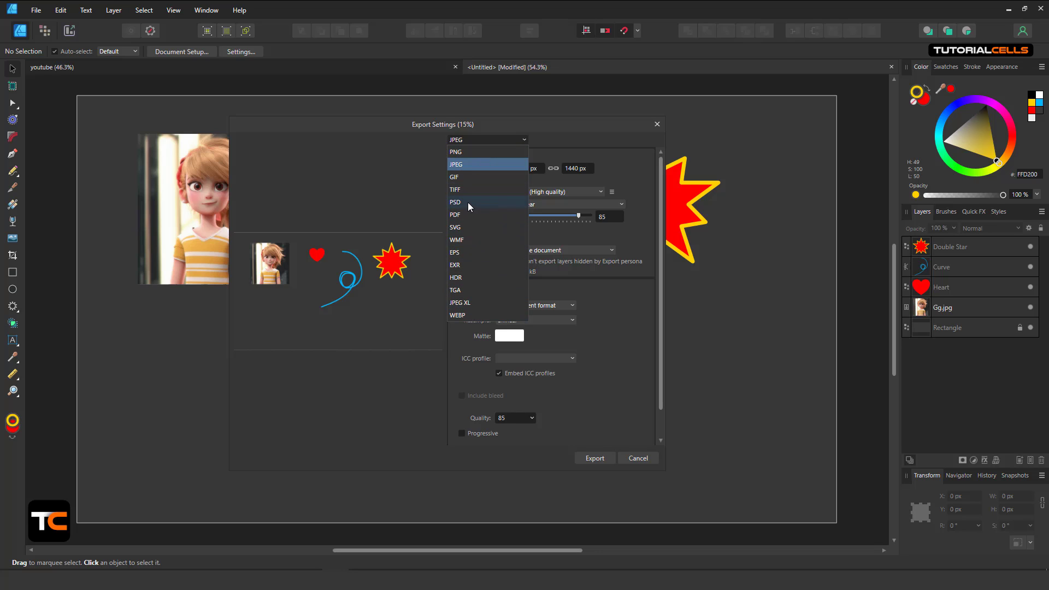
left_click(401, 179)
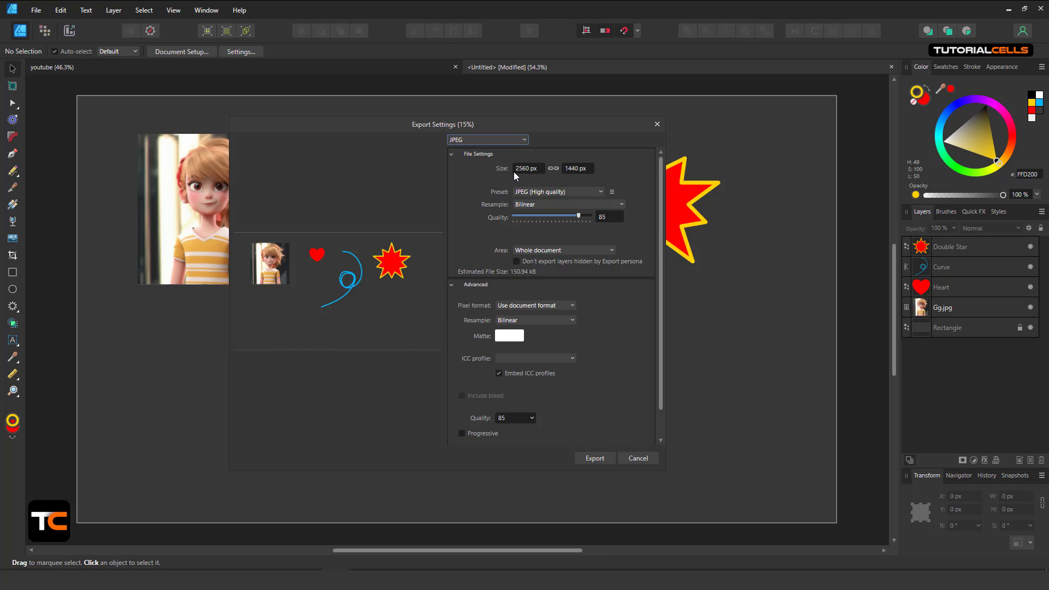
left_click(567, 191)
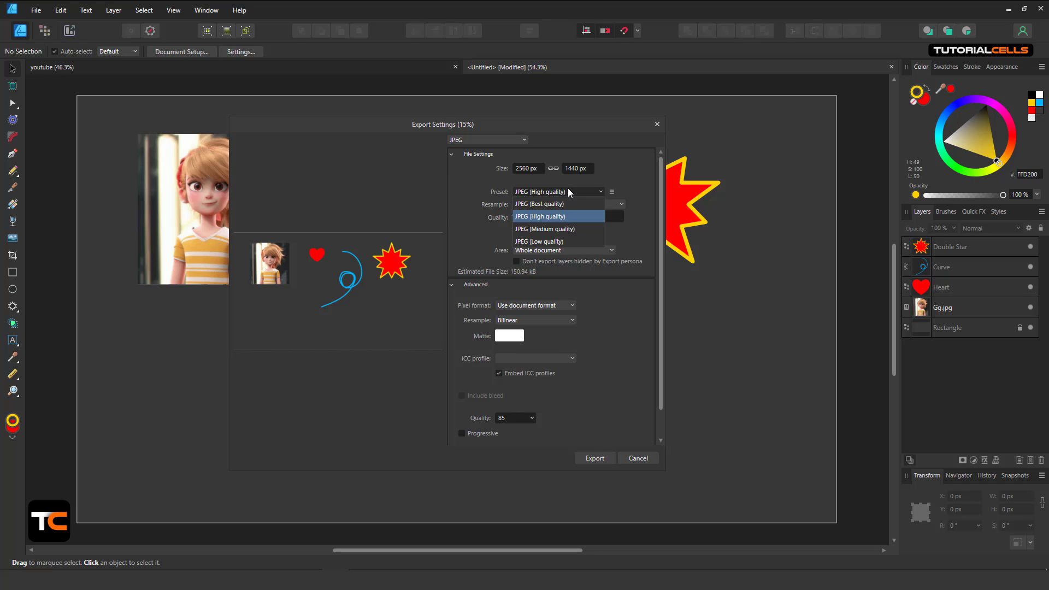
left_click(568, 189)
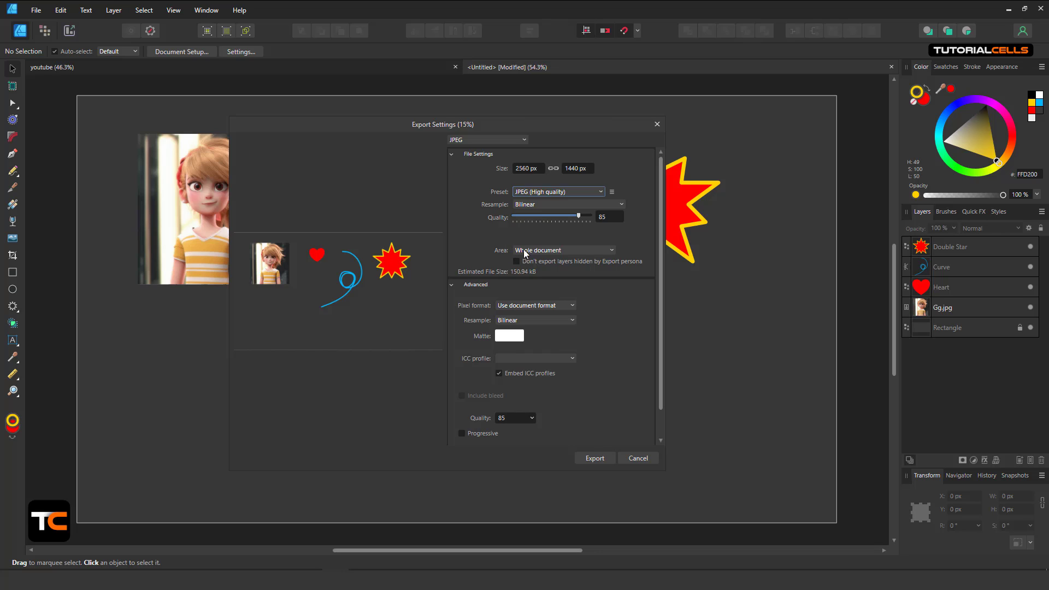
left_click(538, 249)
left_click(539, 250)
- Switch the export format to PNG and examine its area, resampling and pixel format options
left_click(506, 140)
left_click(500, 155)
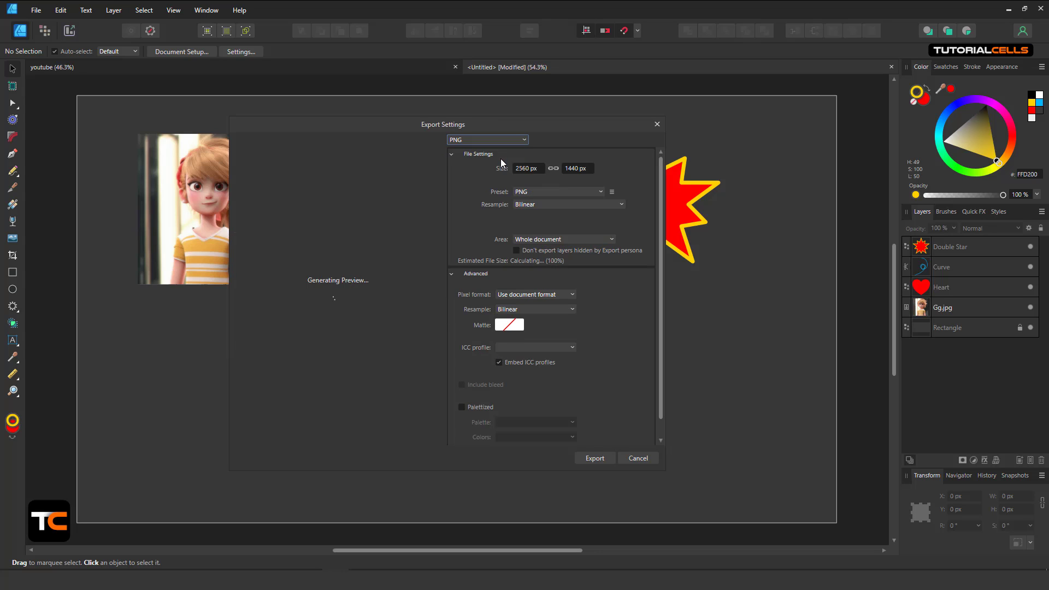
left_click(521, 240)
left_click(535, 241)
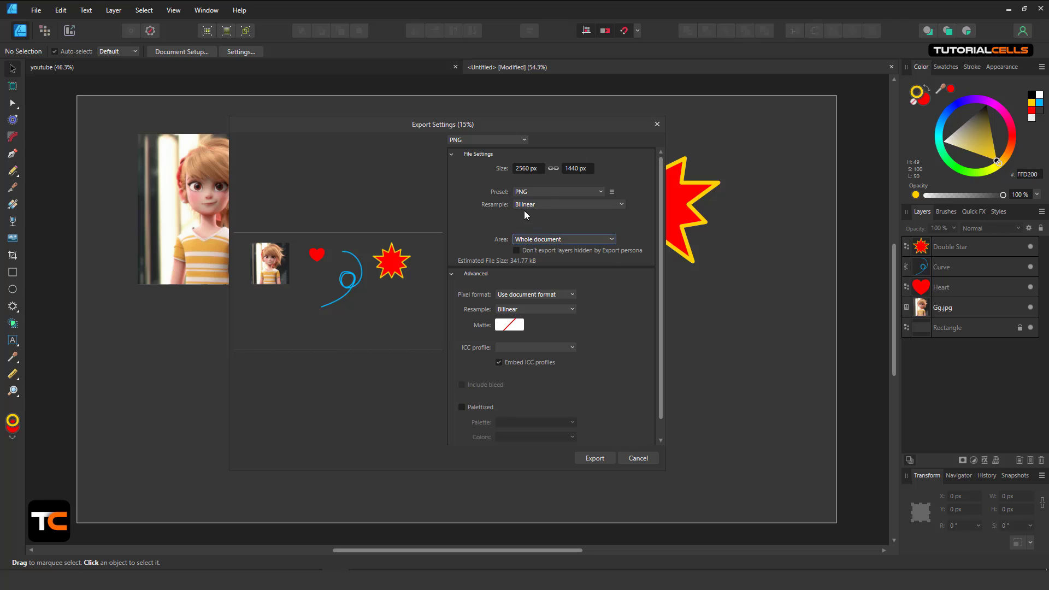
left_click(548, 205)
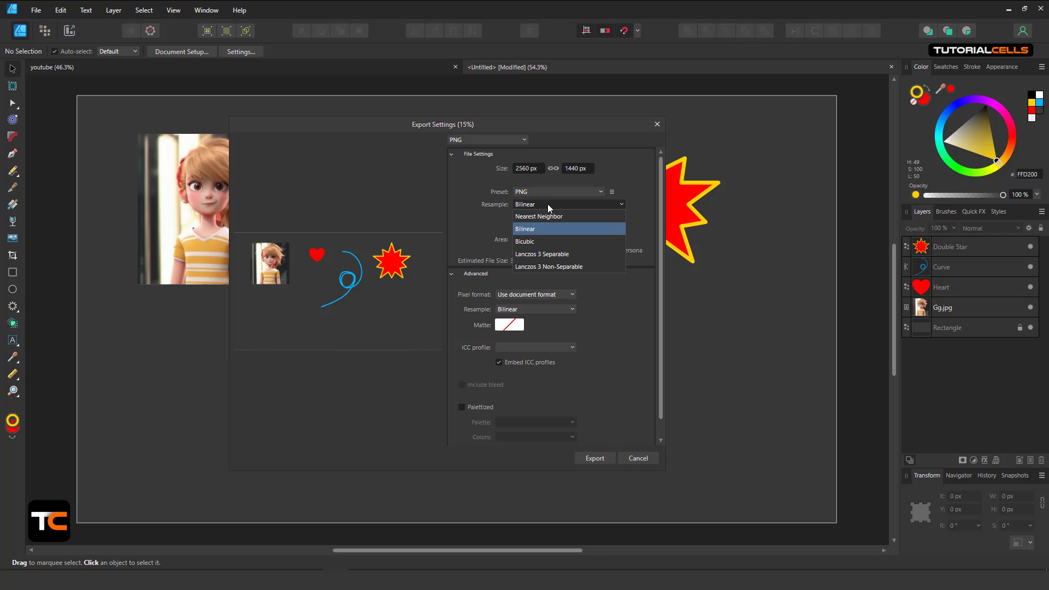
left_click(548, 204)
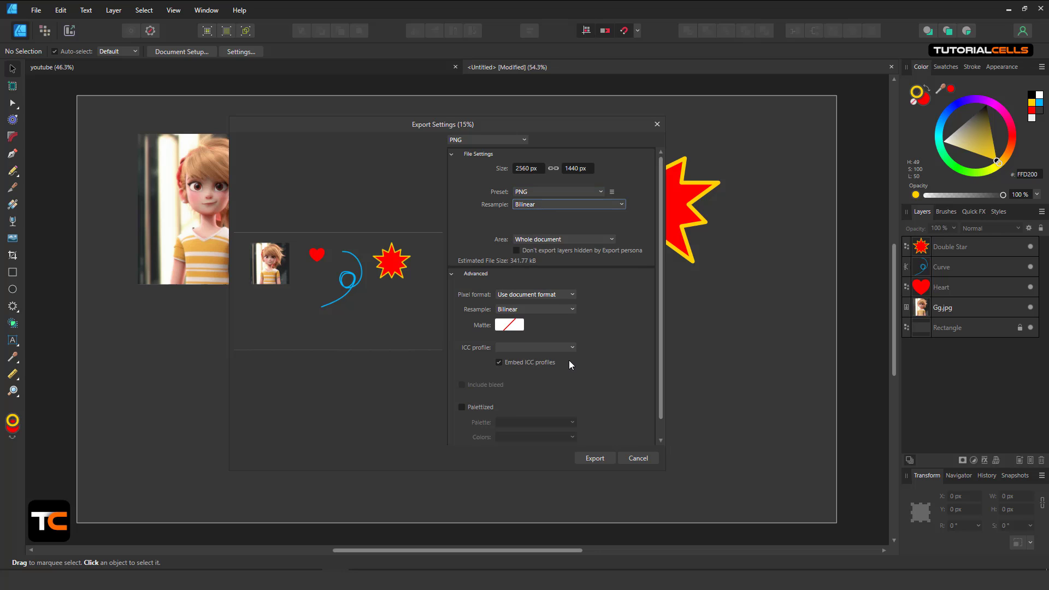
left_click(546, 294)
left_click(547, 295)
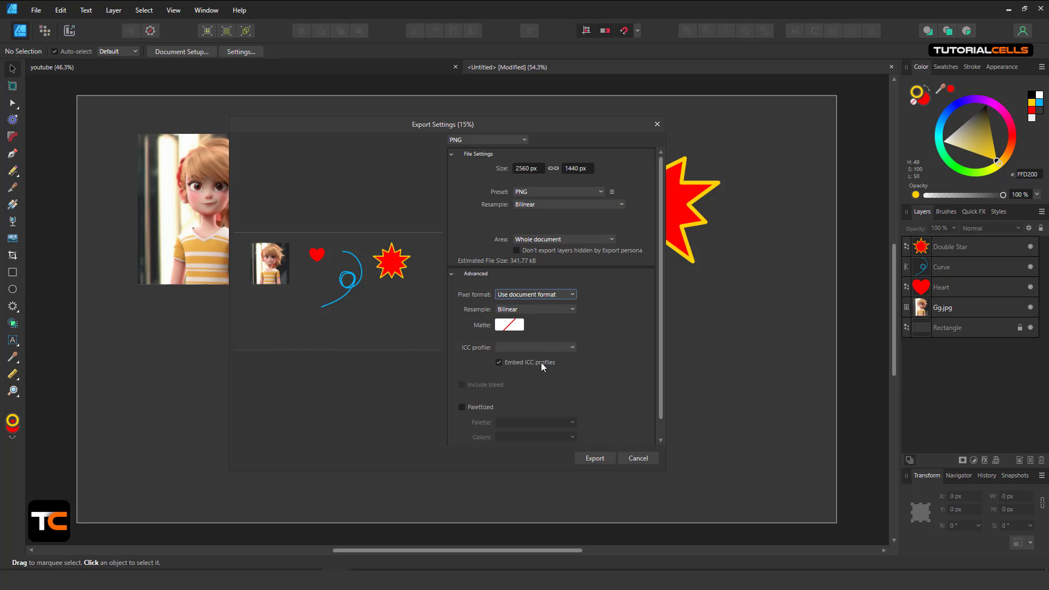
- Set the export format back to JPEG and close the export settings without exporting
left_click(480, 140)
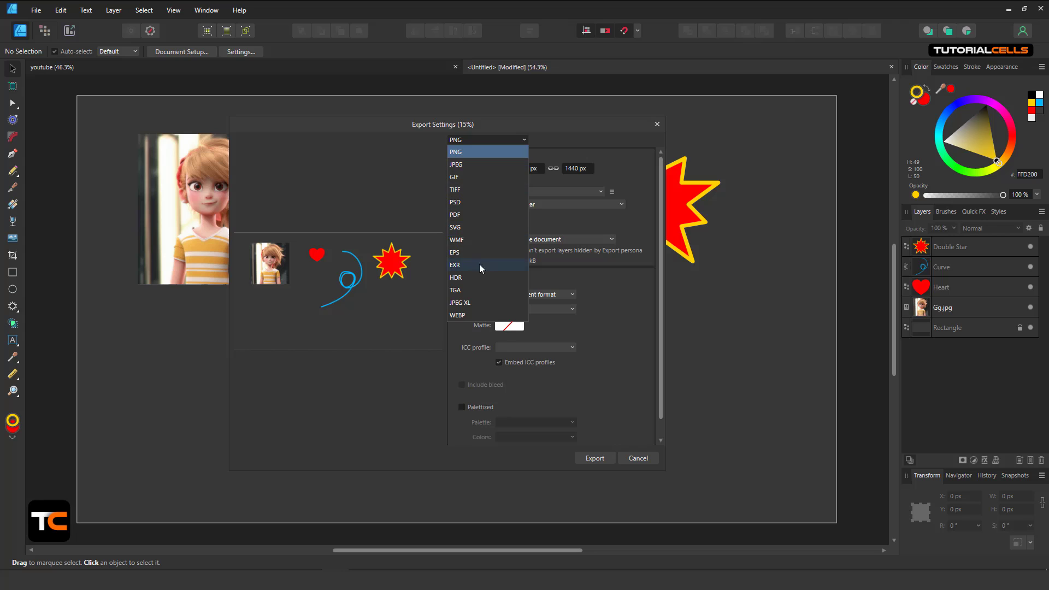
left_click(483, 164)
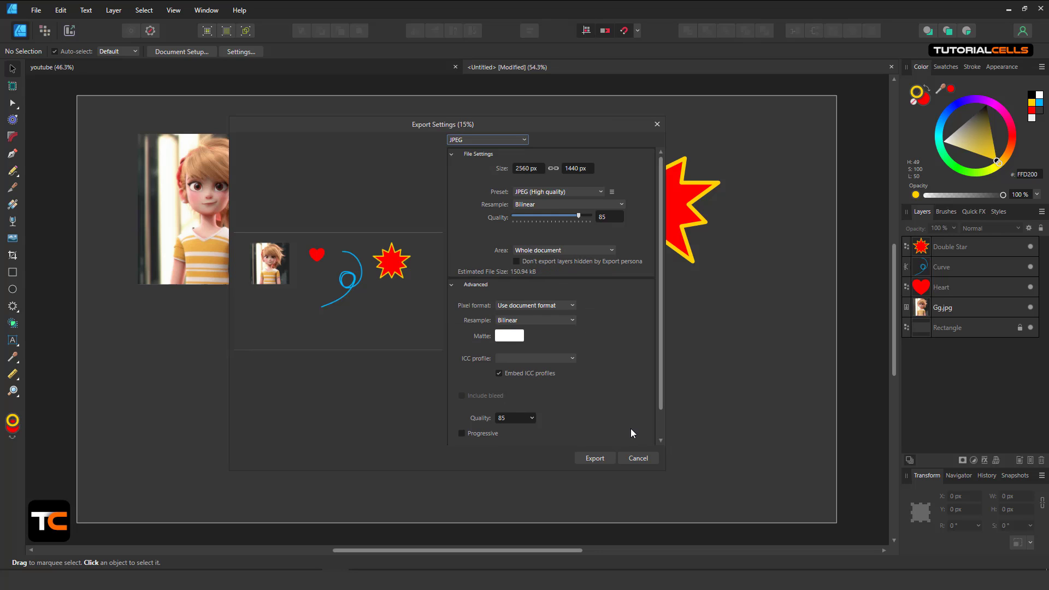
left_click(636, 457)
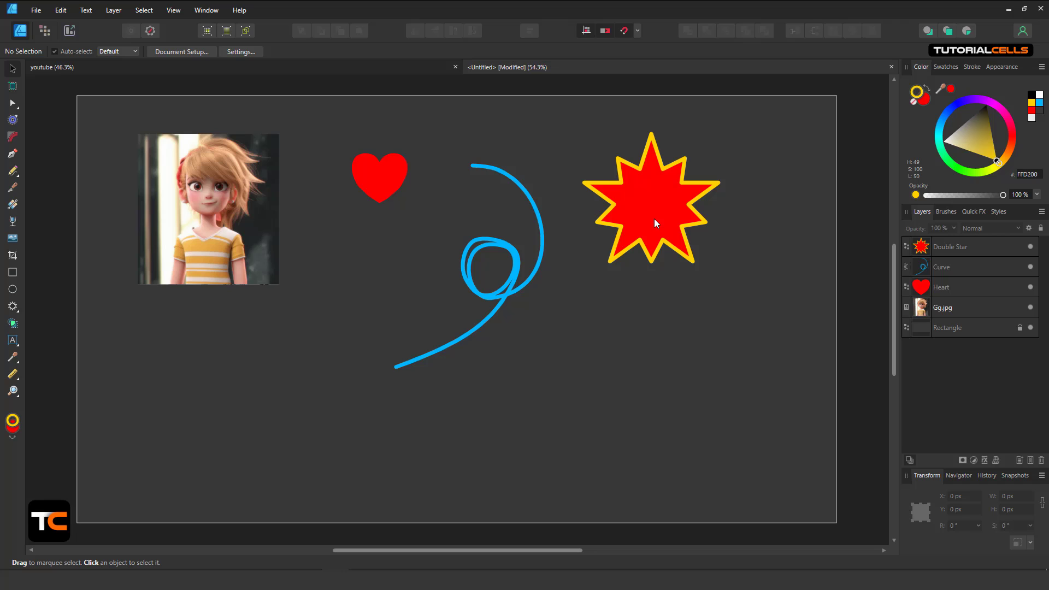
- Switch to the Export Persona and examine the Selection and Defaults modes, the export presets and the list of layers
left_click(73, 31)
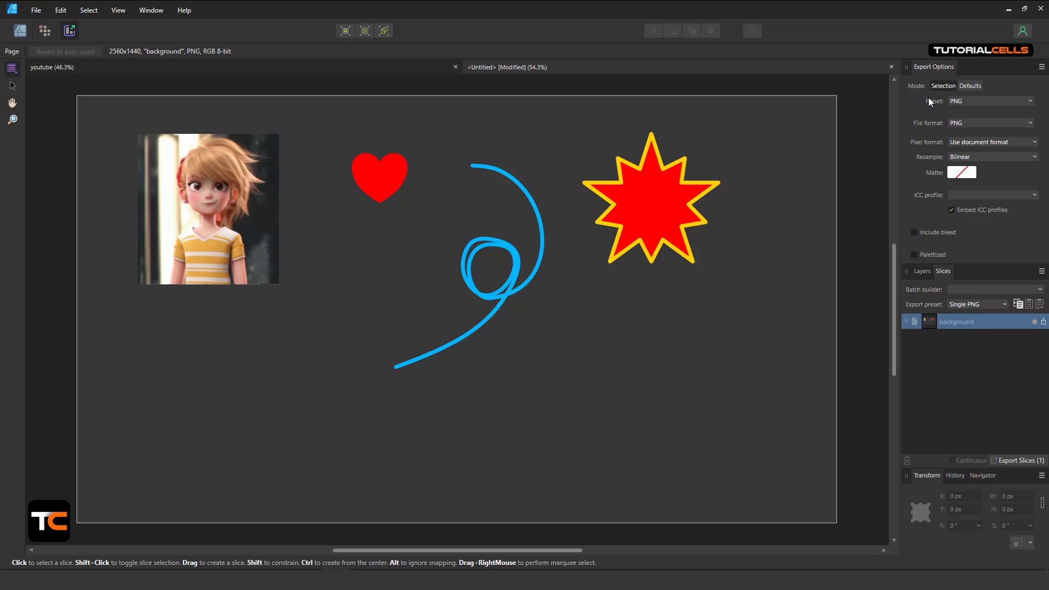
left_click(969, 86)
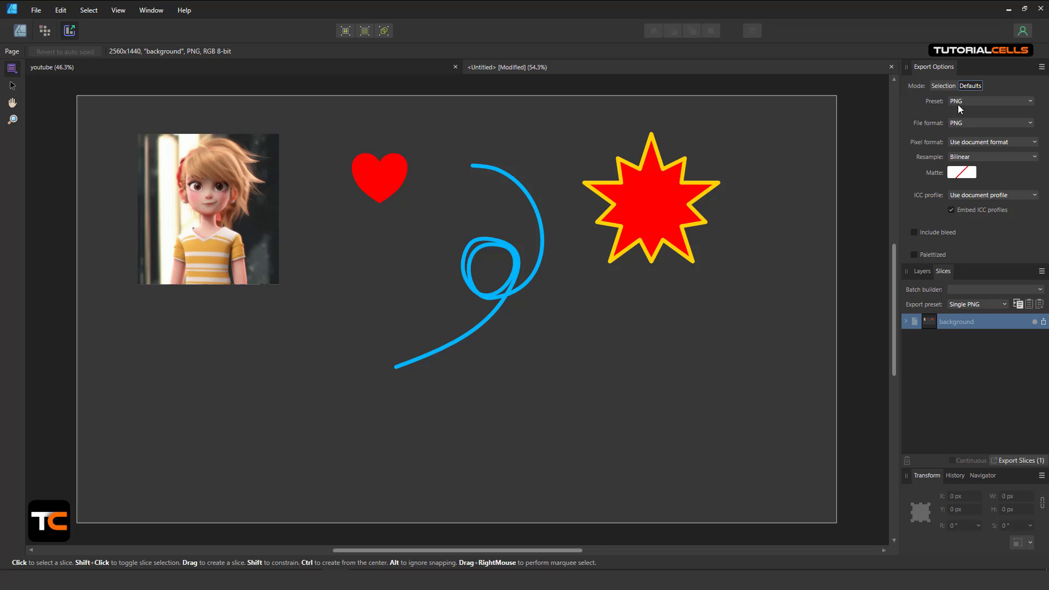
left_click(943, 87)
left_click(968, 87)
left_click(968, 101)
scroll(980, 126, "down", 2)
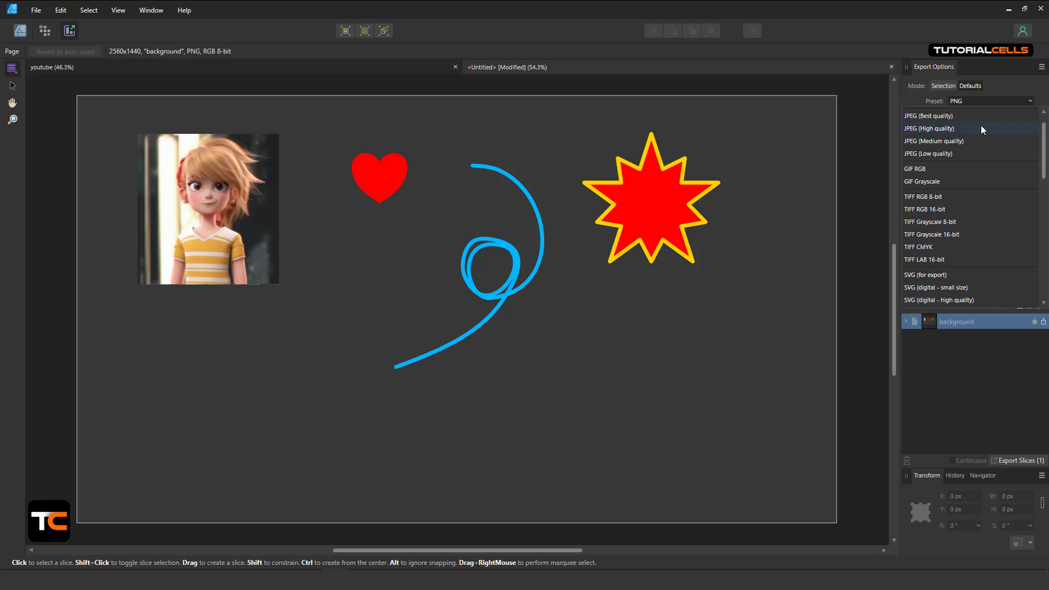
left_click(1007, 83)
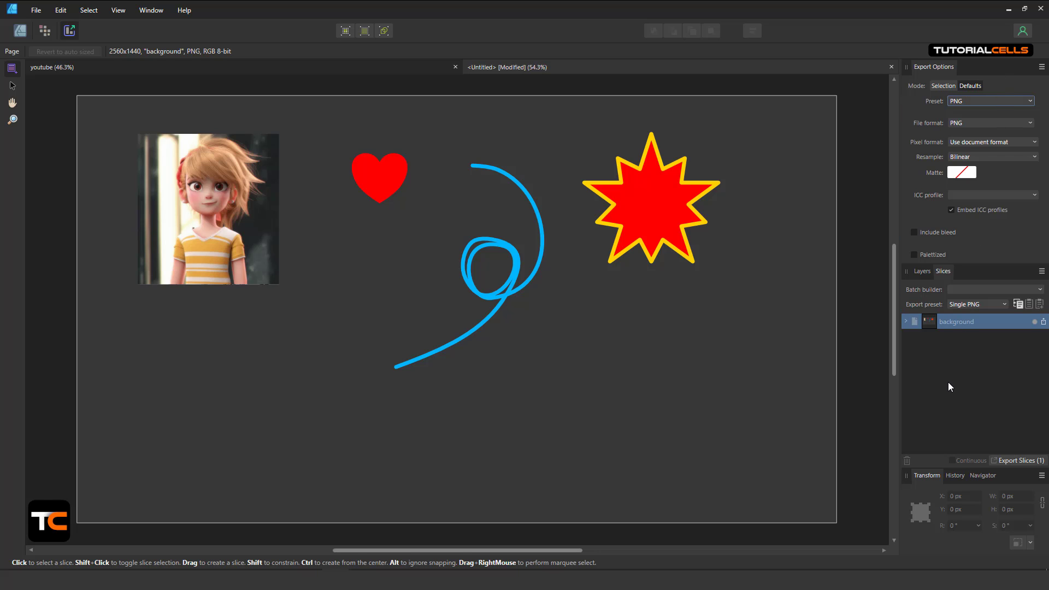
left_click(923, 276)
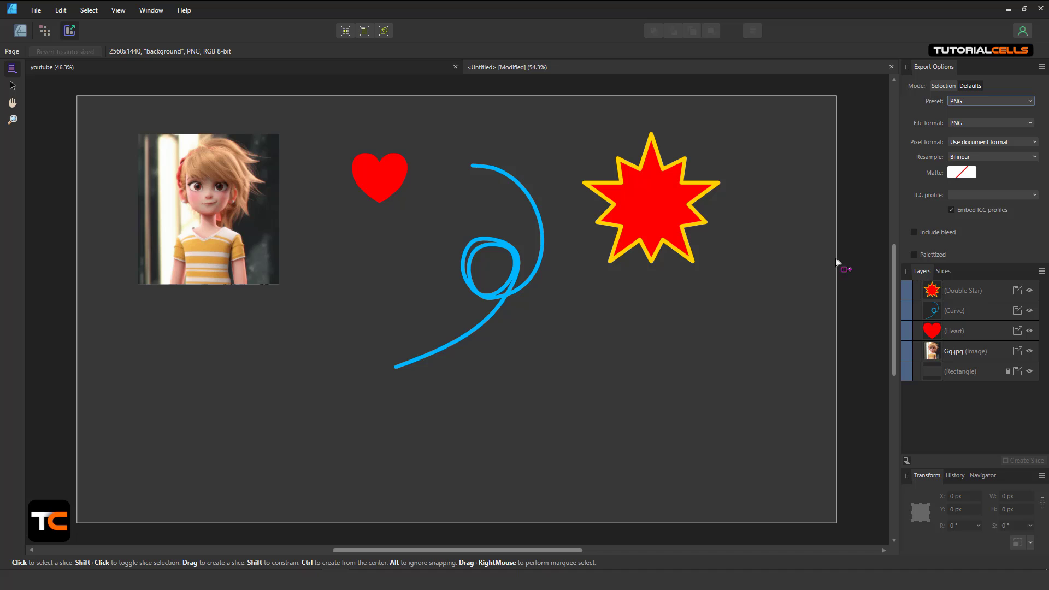
- Return to the Designer Persona and shift the girl picture, heart, blue curve and star slightly across the page
left_click(22, 31)
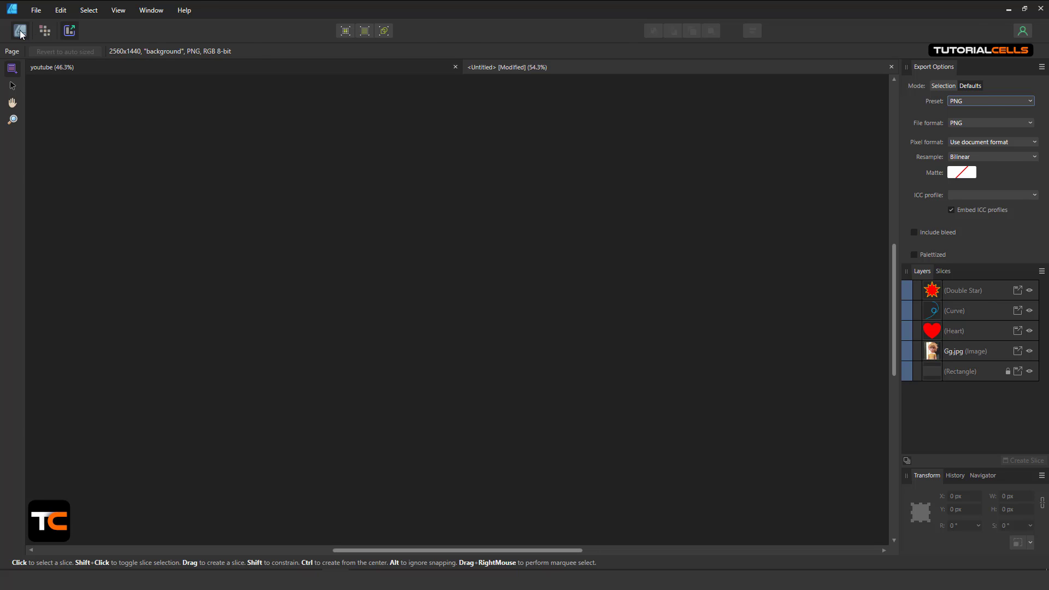
left_click_drag(203, 181, 213, 188)
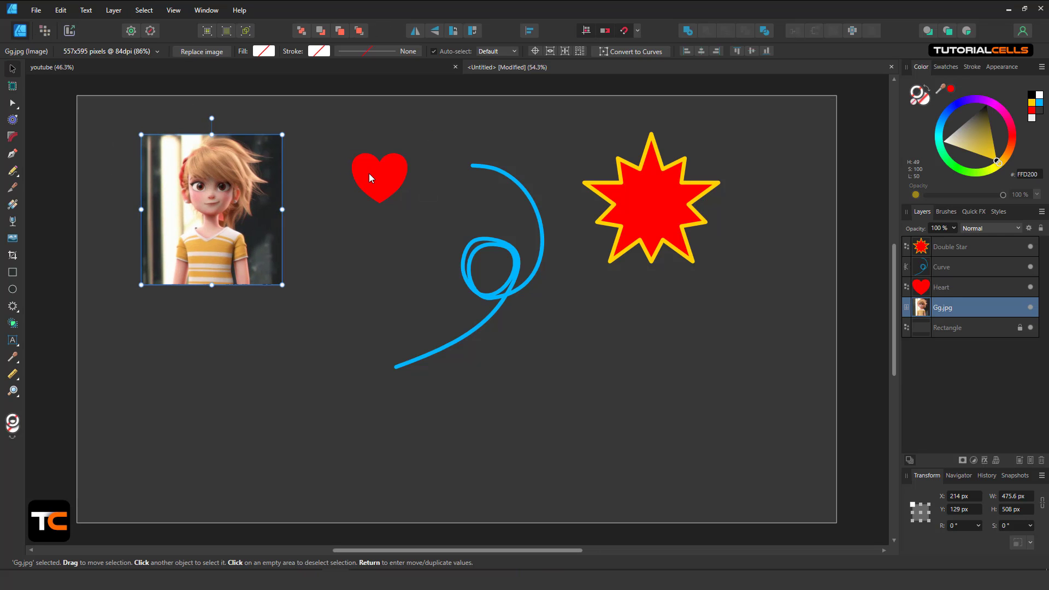
left_click_drag(369, 173, 371, 188)
left_click(480, 251)
left_click_drag(479, 251, 505, 276)
left_click(671, 235)
left_click_drag(671, 239, 708, 245)
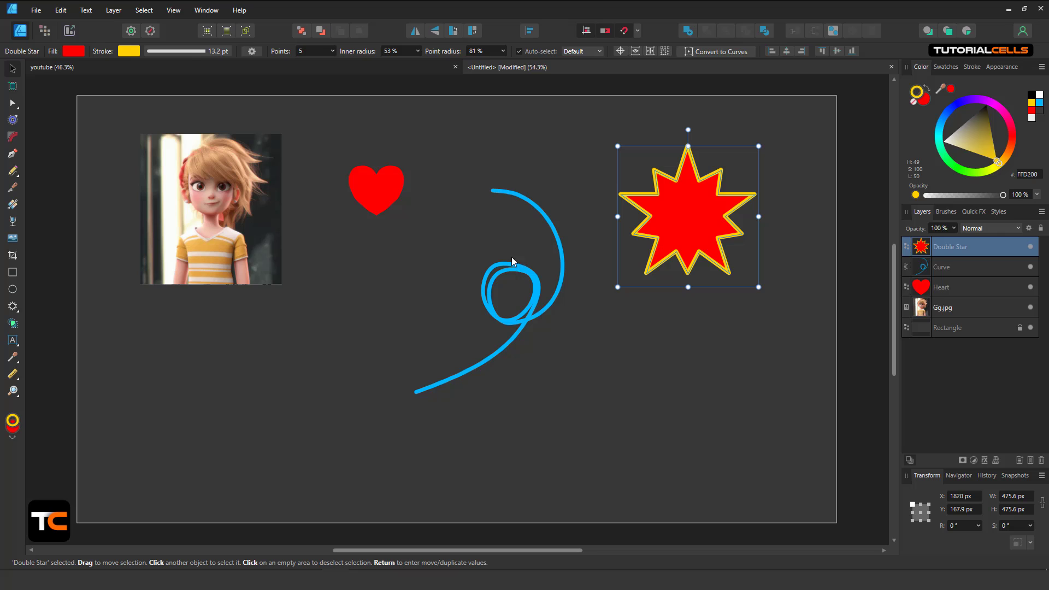
left_click_drag(511, 261, 525, 255)
mouse_move(396, 180)
left_mouse_down()
mouse_move(364, 175)
mouse_move(391, 184)
left_mouse_up()
- Enlarge the girl picture to about 798 by 853 px and move it to about X 47, Y 124 px
left_click_drag(213, 180, 220, 187)
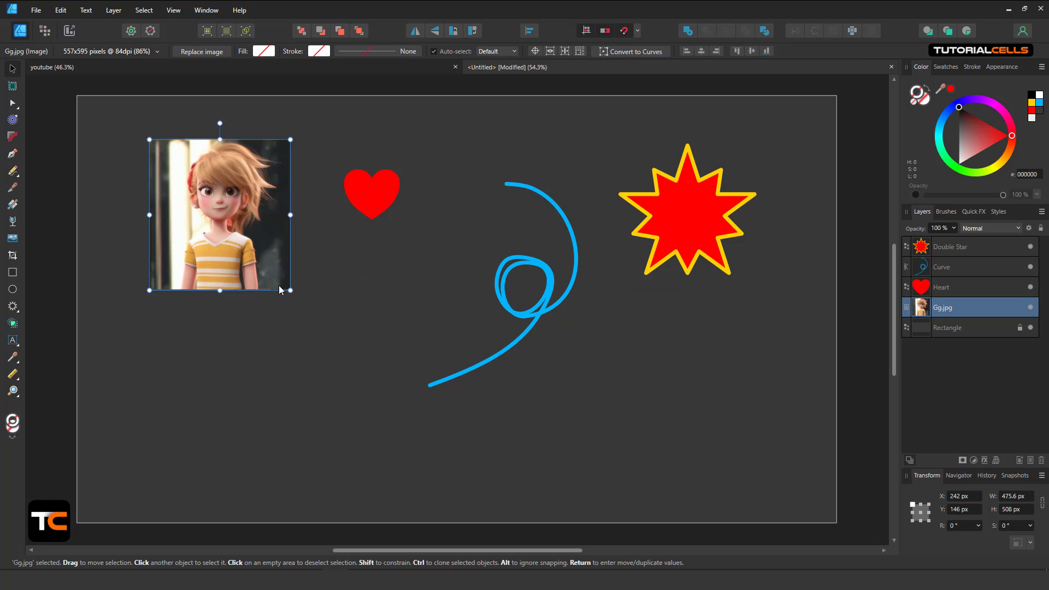
left_click_drag(290, 290, 386, 392)
left_click_drag(321, 287, 264, 280)
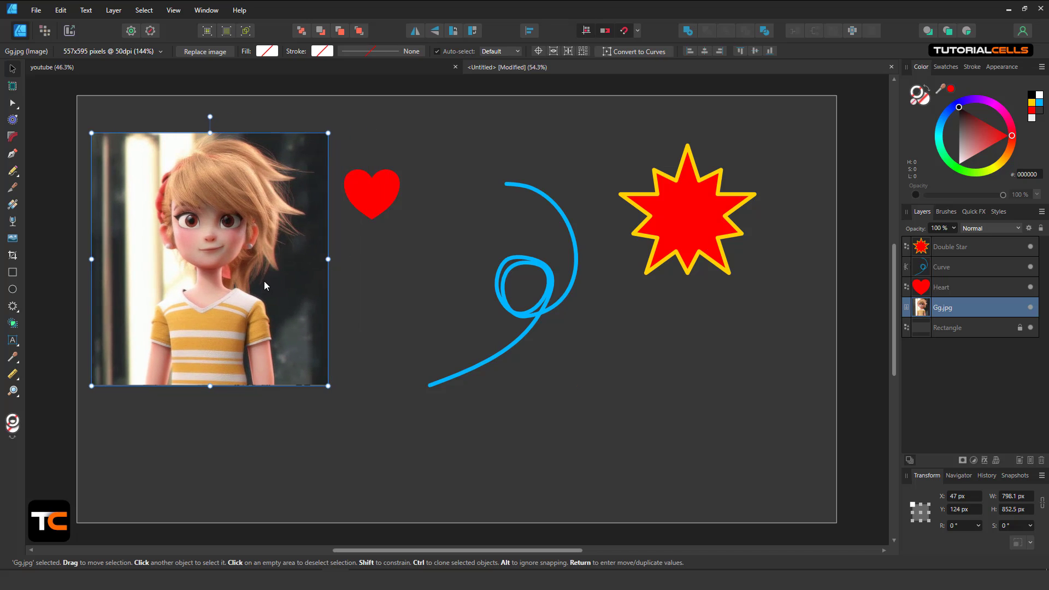
- Switch to the Export Persona and step through the Curve, Heart and Gg.jpg layers, finishing with the Double Star layer selected
left_click(69, 30)
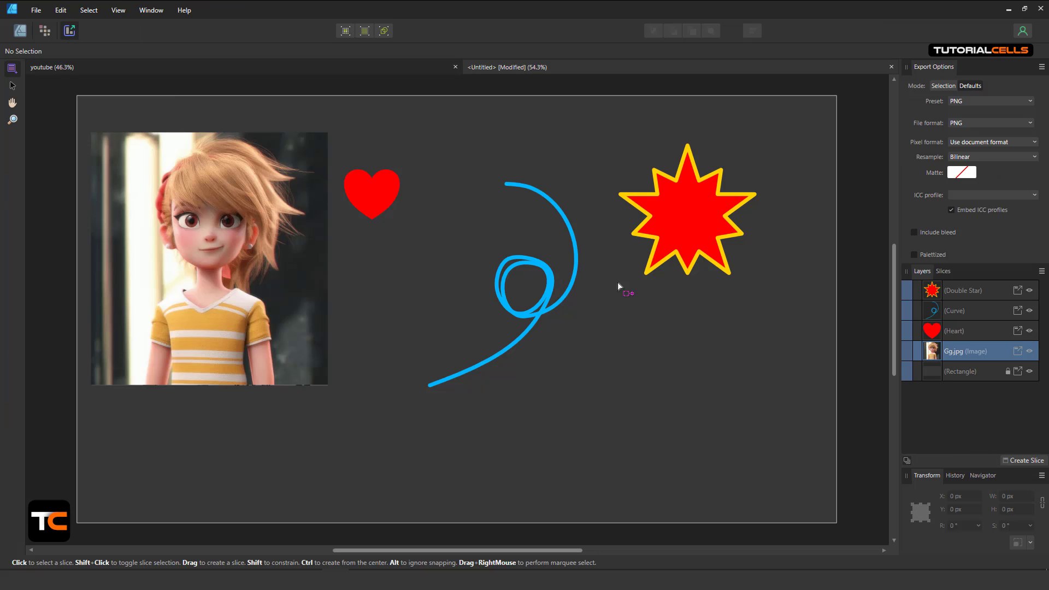
left_click(961, 293)
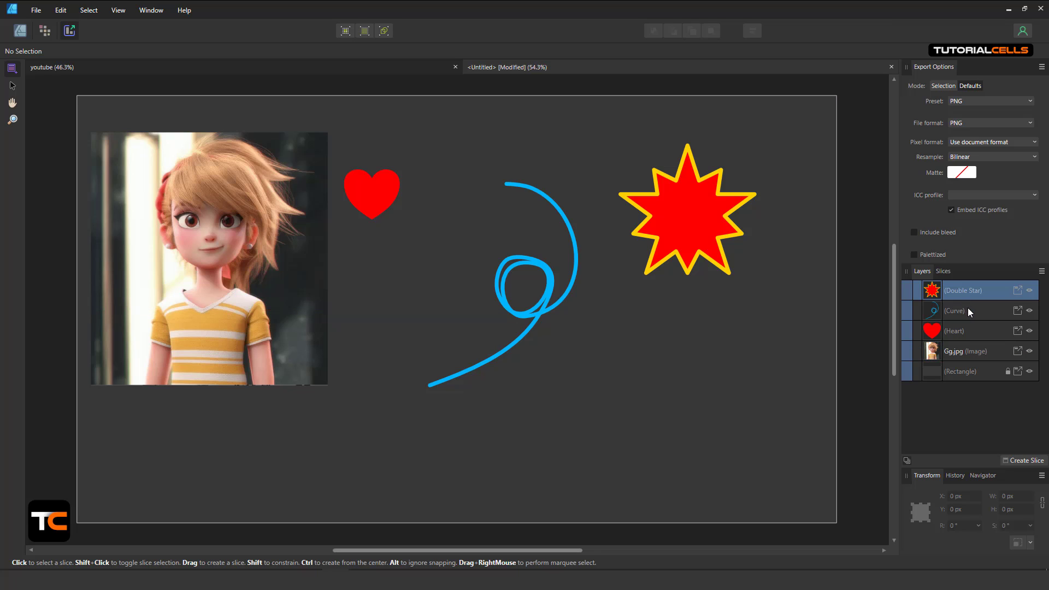
left_click(966, 307)
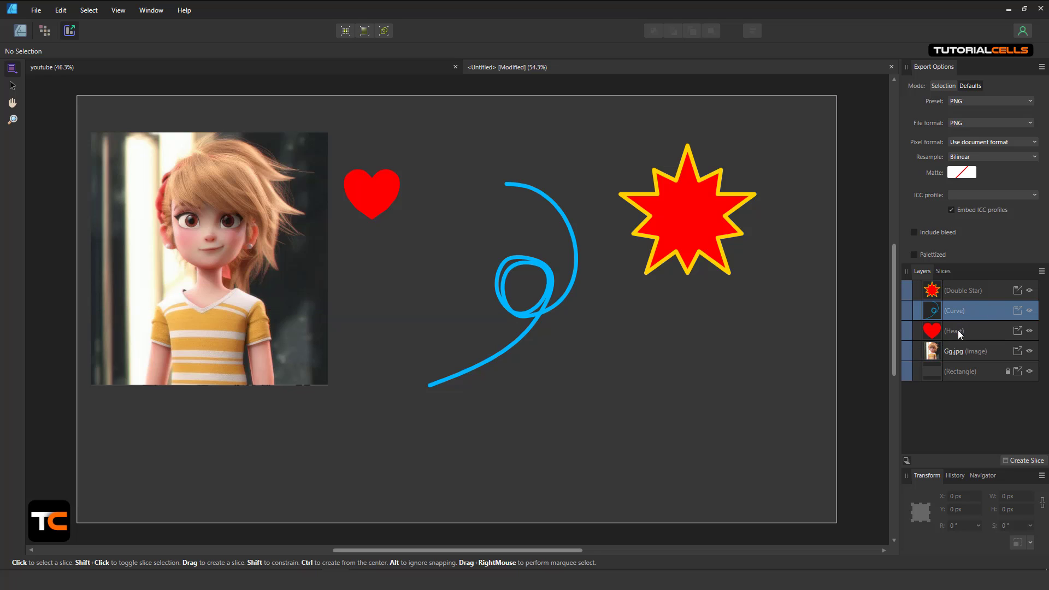
left_click(958, 331)
left_click(959, 352)
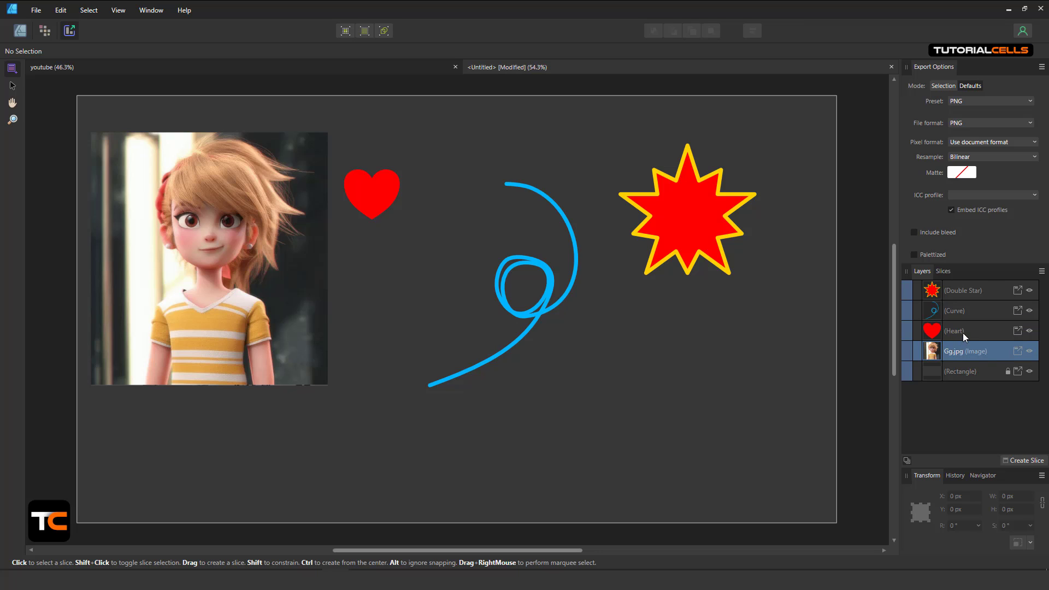
left_click(962, 331)
left_click(958, 312)
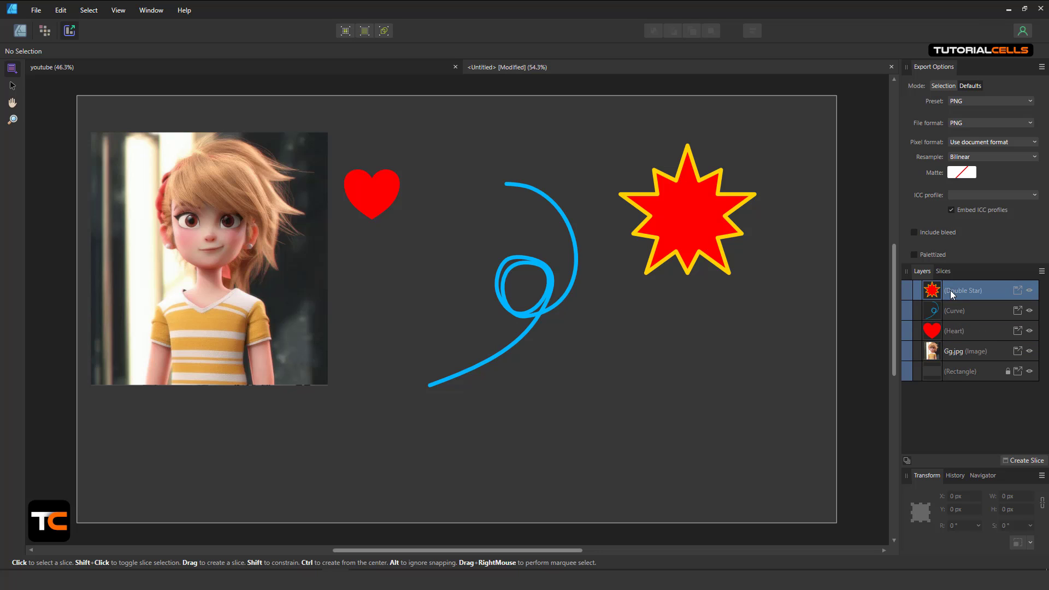
- Check the existing slices, then create an export slice from the Double Star layer
left_click(943, 271)
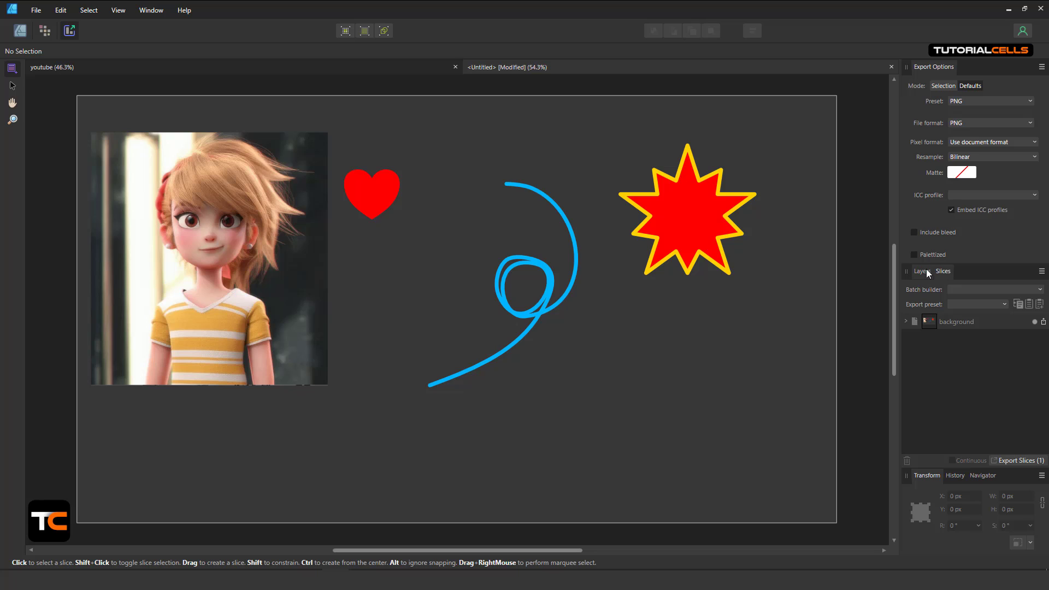
left_click(922, 271)
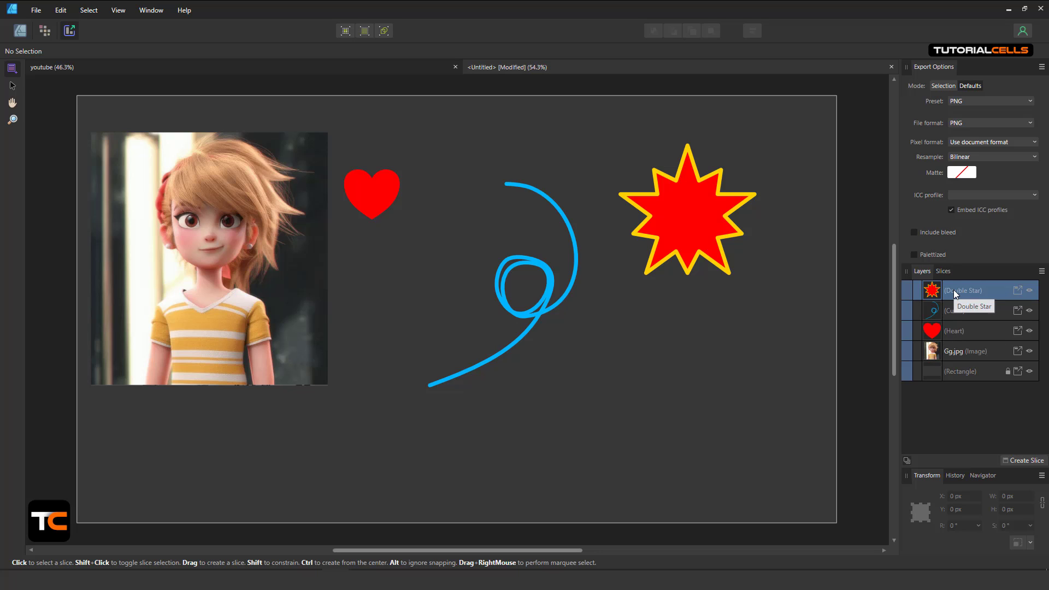
left_click(1011, 462)
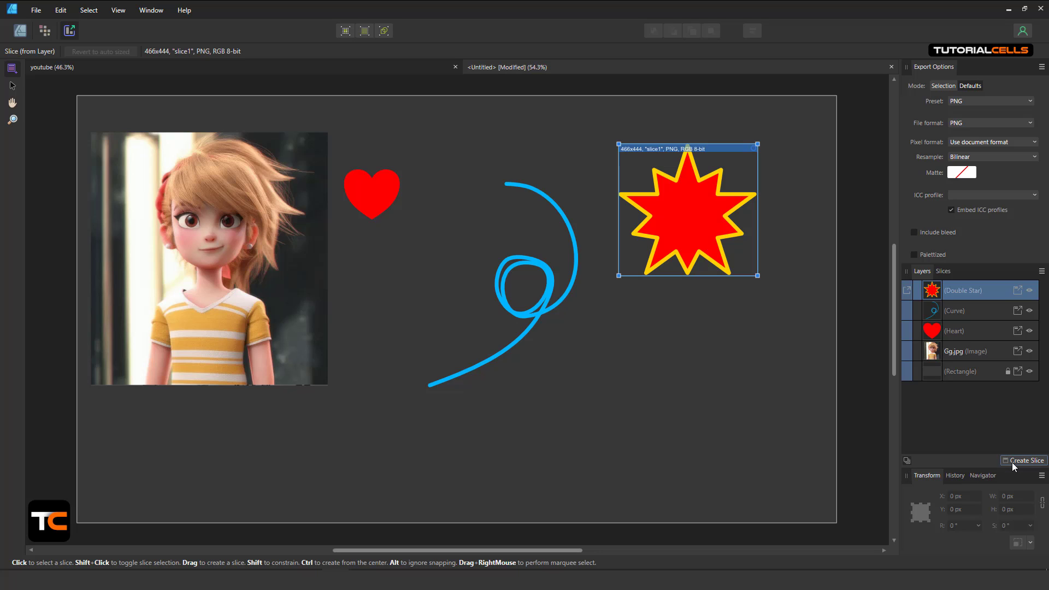
- Exclude the Curve layer from export and include it again, repeating the toggle to compare
left_click(1018, 313)
left_click(1018, 312)
left_click(1017, 311)
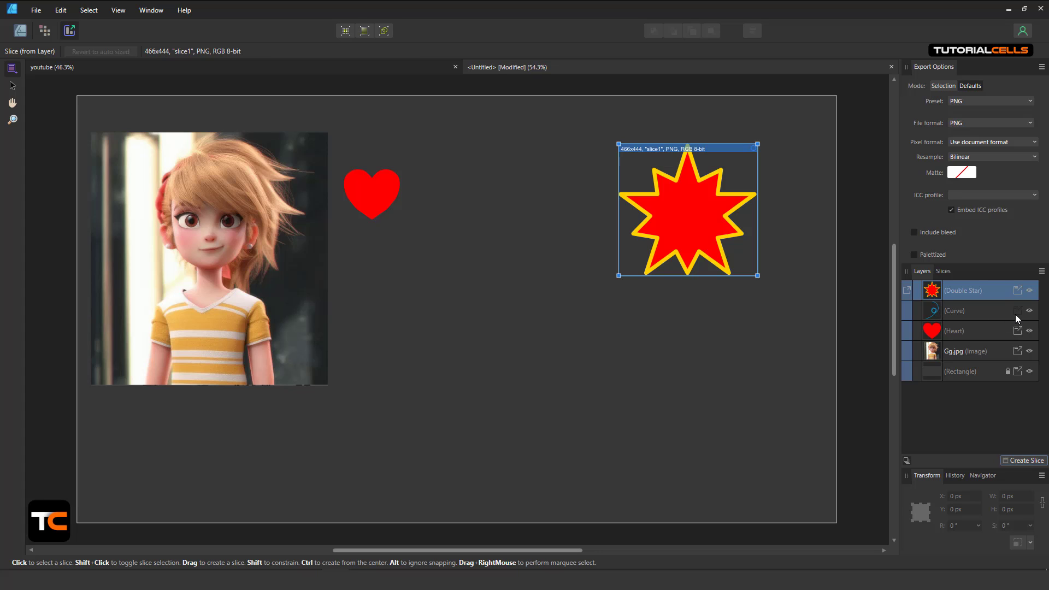
left_click(1017, 311)
left_click(1017, 312)
left_click(1017, 313)
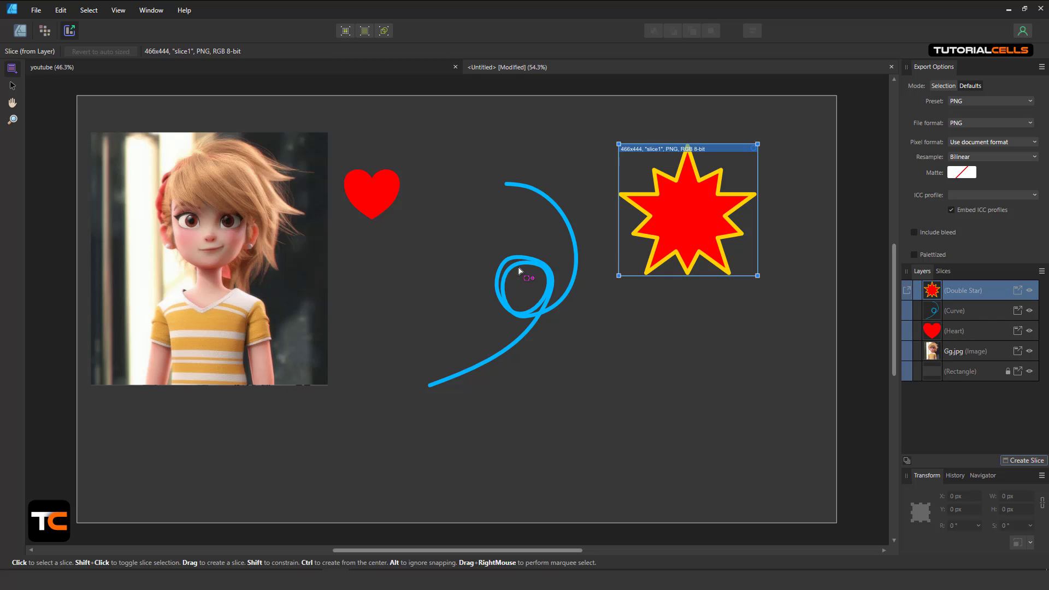
- Select the Curve, Heart and Gg.jpg layers together and create export slices from them
left_click(959, 312)
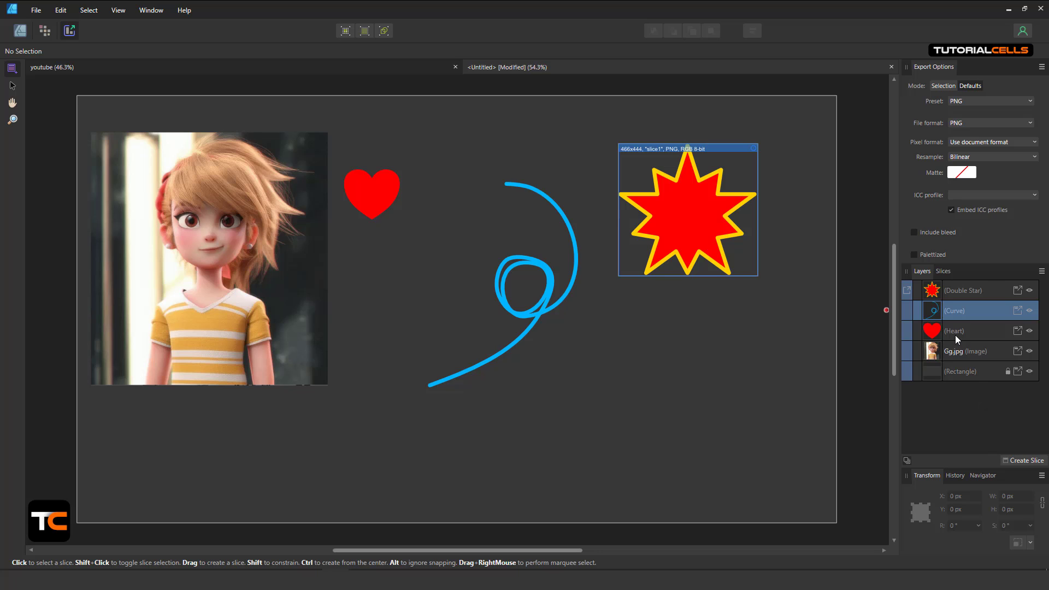
left_click(955, 331, "shift")
left_click(960, 351, "shift")
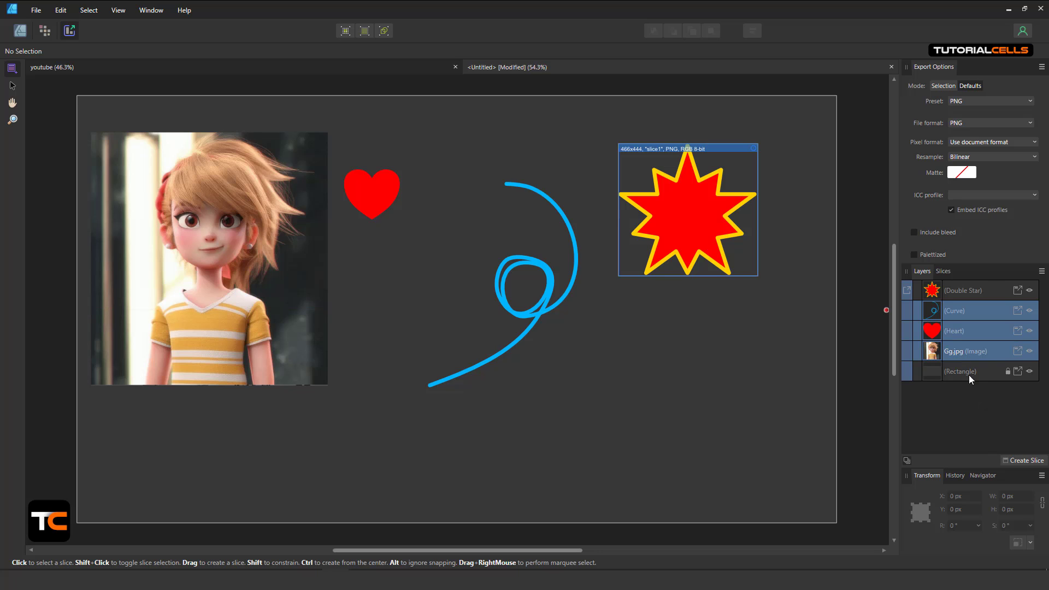
left_click(1017, 459)
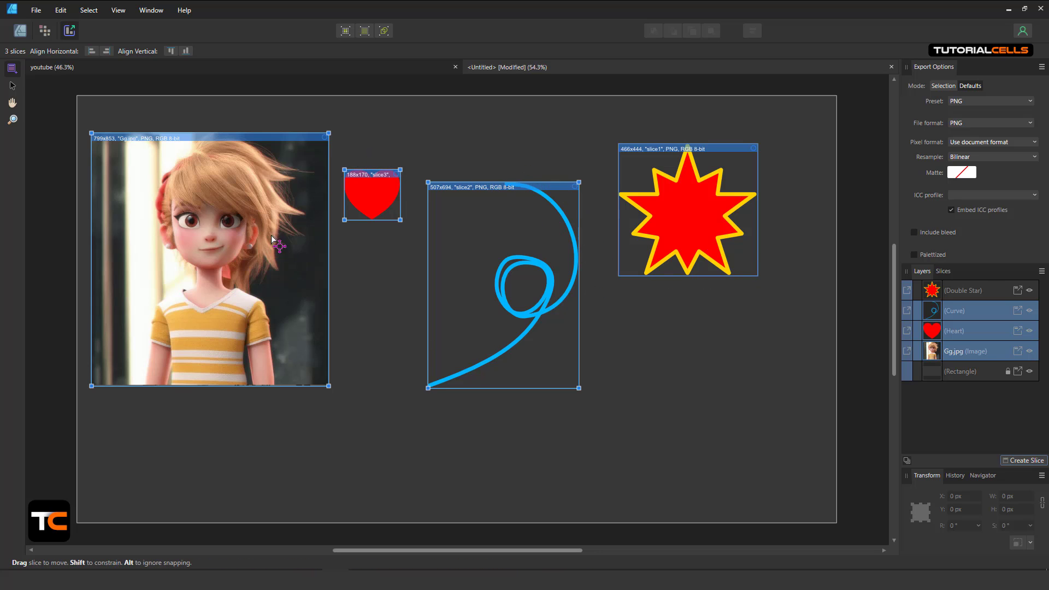
- Review the star, curve, heart and girl picture slices, and check the Double Star layer in the layer list
left_click(948, 271)
left_click(949, 352)
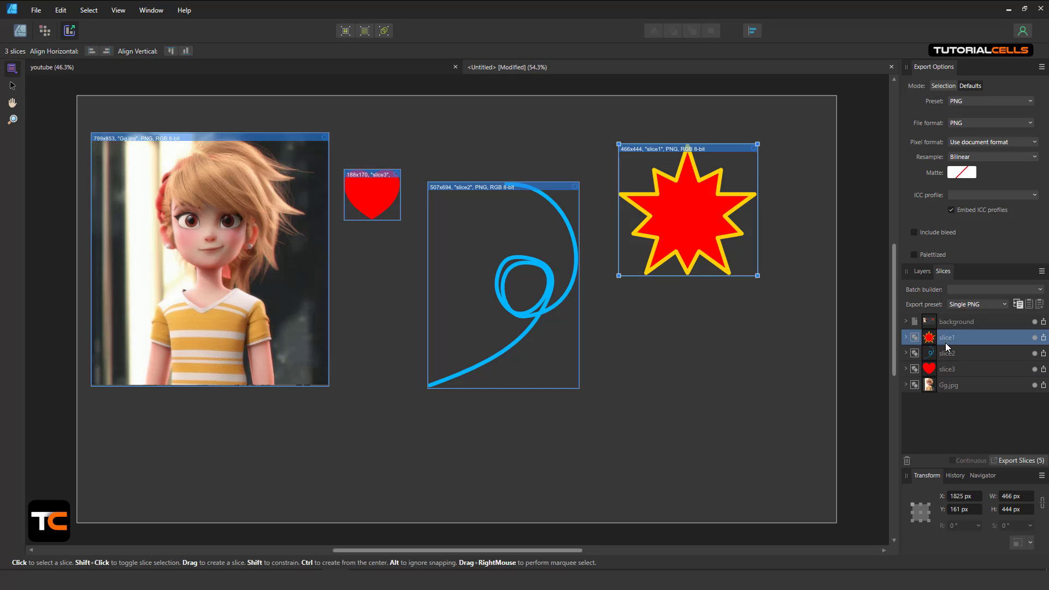
left_click(949, 368)
left_click(946, 384)
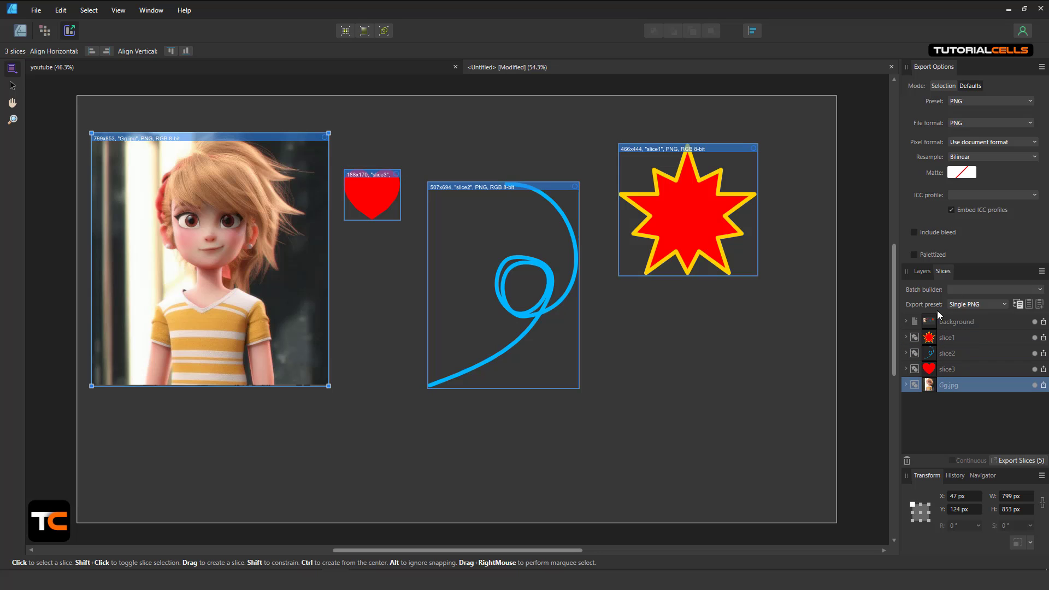
left_click(923, 272)
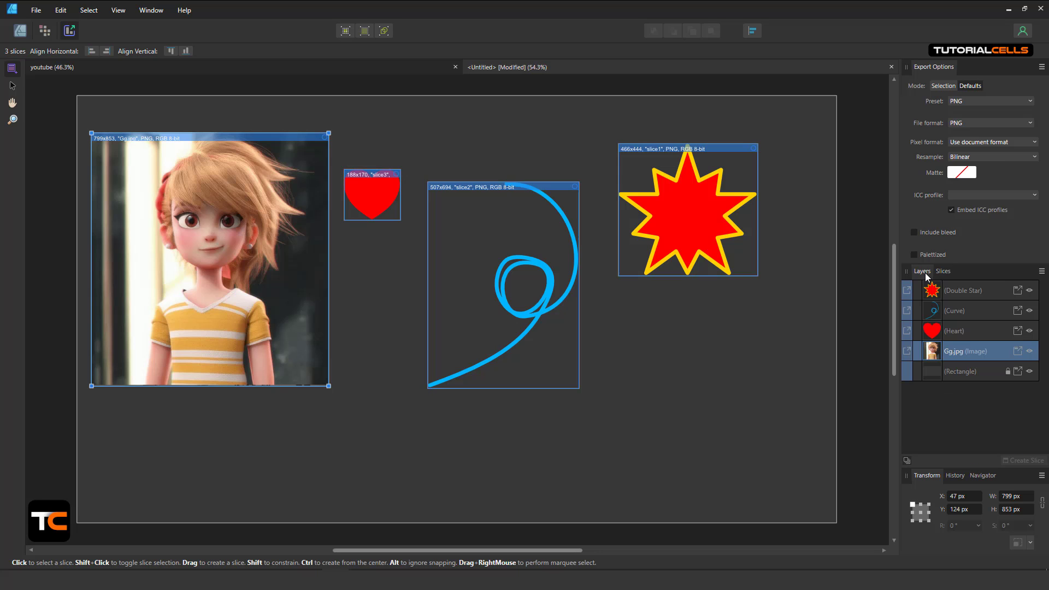
left_click(947, 292)
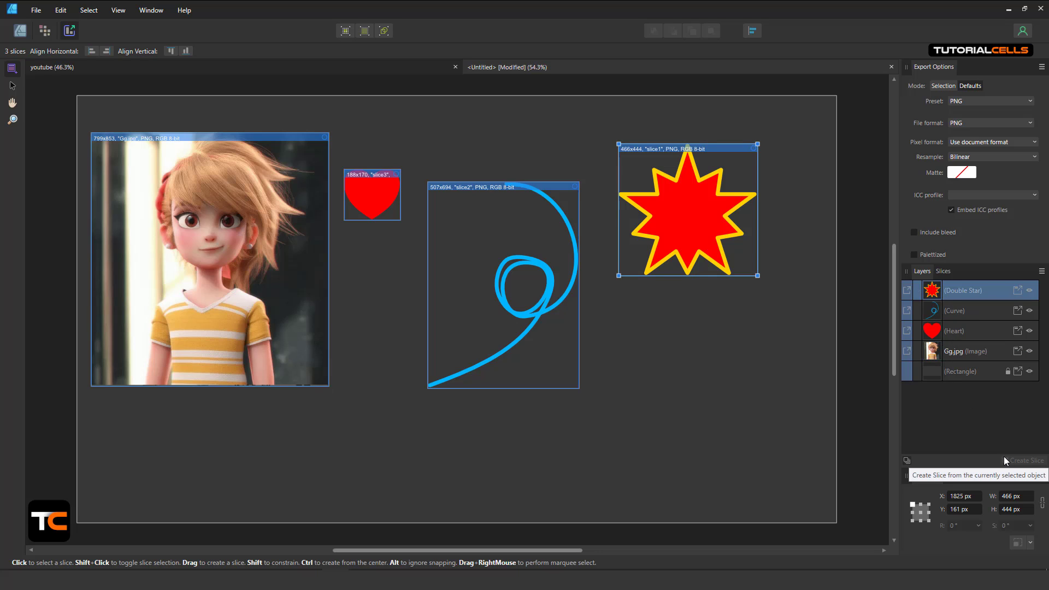
- Switch to the Designer Persona and draw a tear shape about 264 by 319 px below the star
left_click(21, 31)
scroll(371, 235, "down", 4)
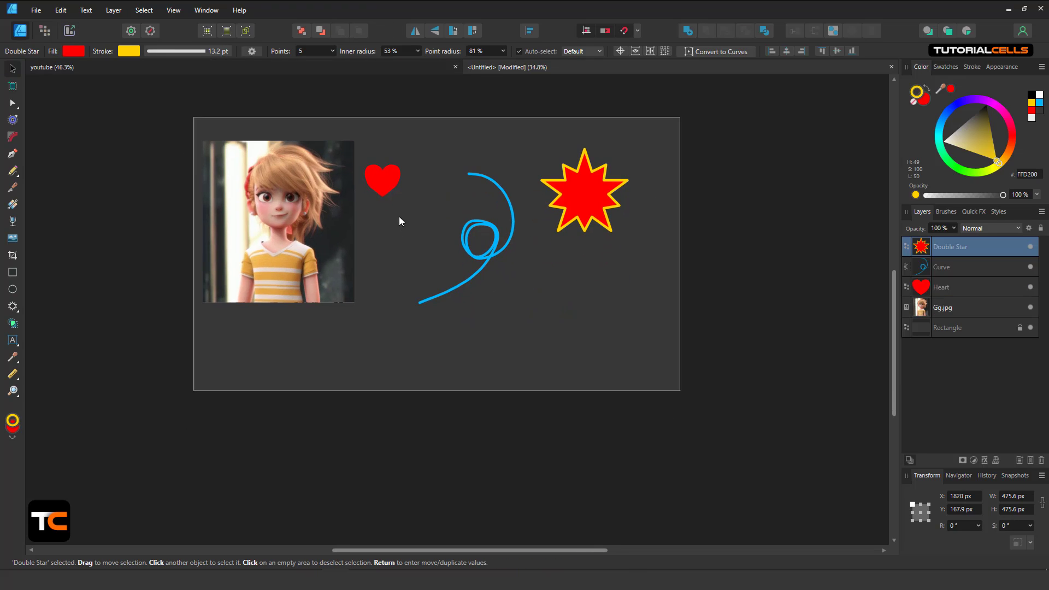
left_click(13, 307)
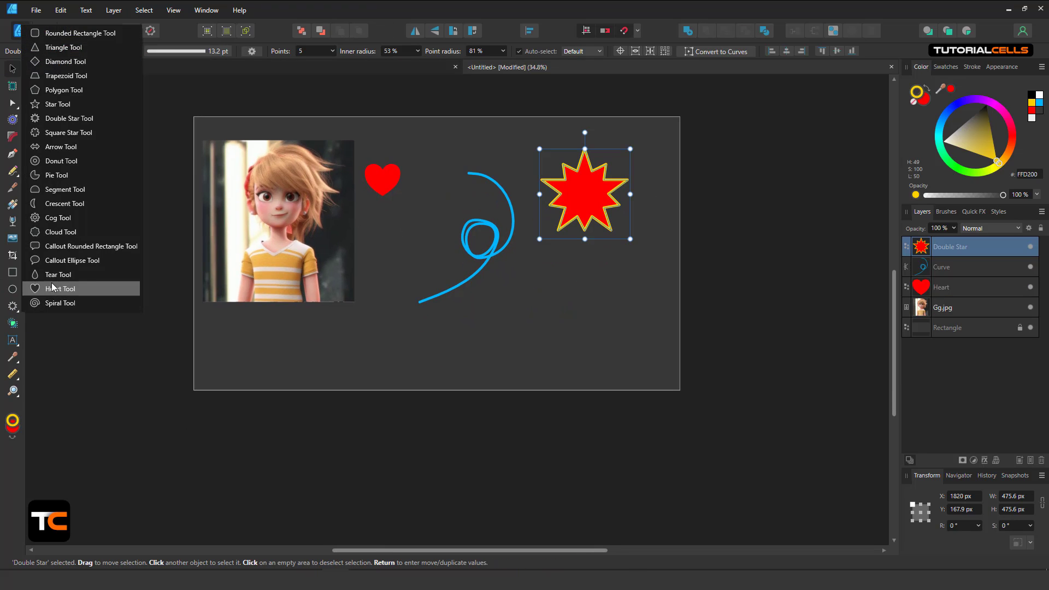
left_click(58, 274)
left_click_drag(564, 343, 577, 374)
- Give the tear a green 00FF59 stroke and a blue 003AFF fill
left_click(951, 163)
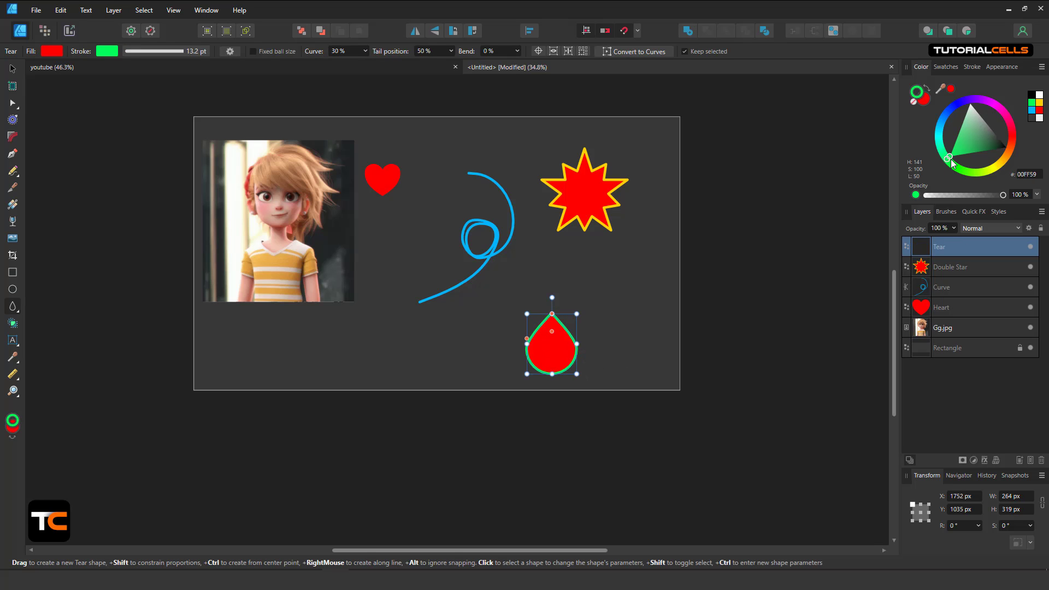
left_click(923, 99)
left_click(952, 112)
scroll(523, 299, "up", 2)
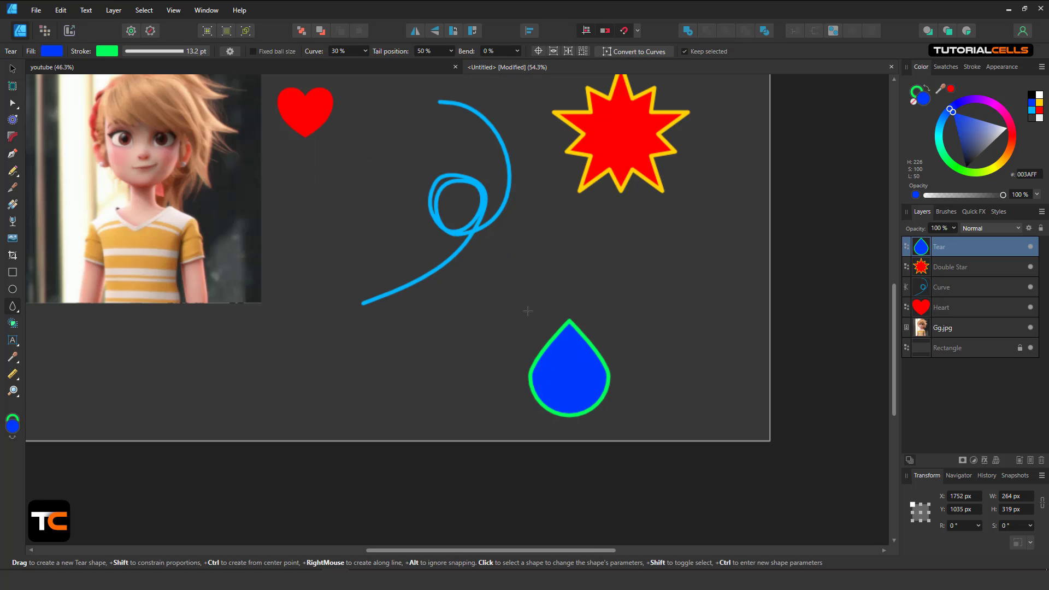
- Return to the Export Persona, create a slice from the Tear layer and extend its upper edge to a height of about 345 px
left_click(73, 32)
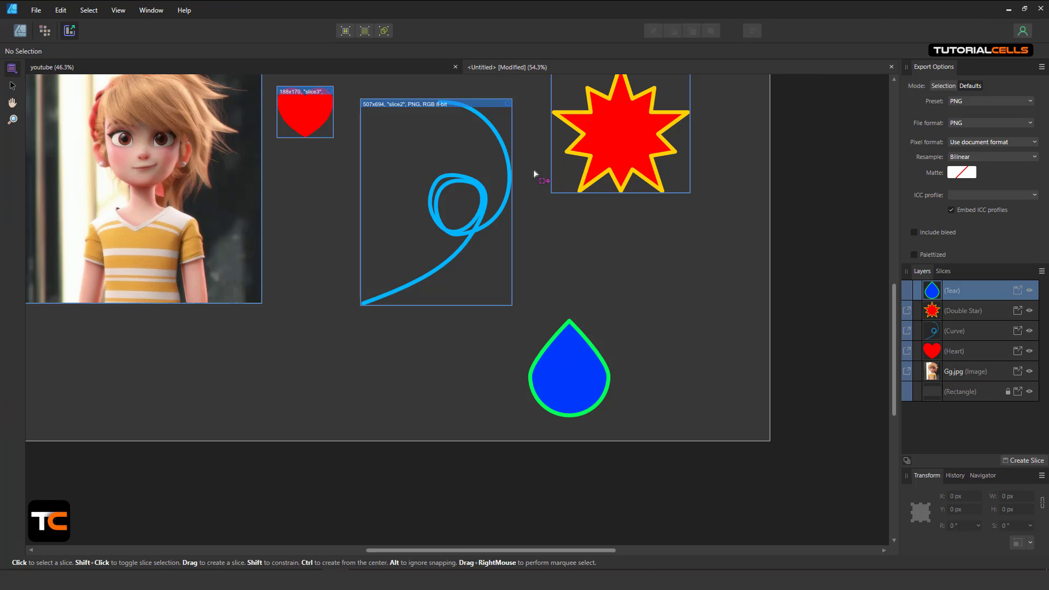
left_click(943, 271)
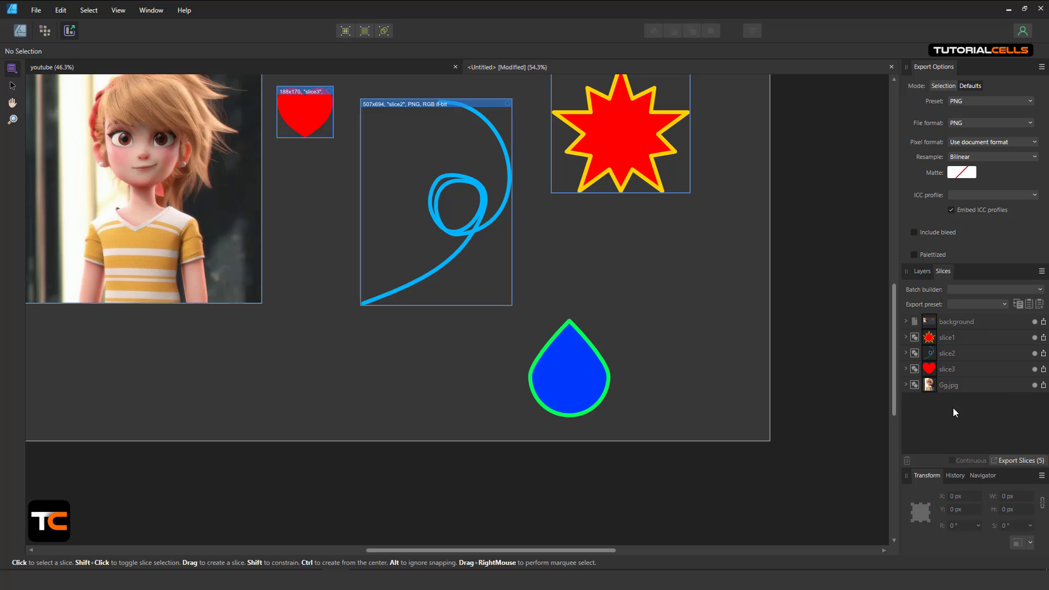
left_click(923, 271)
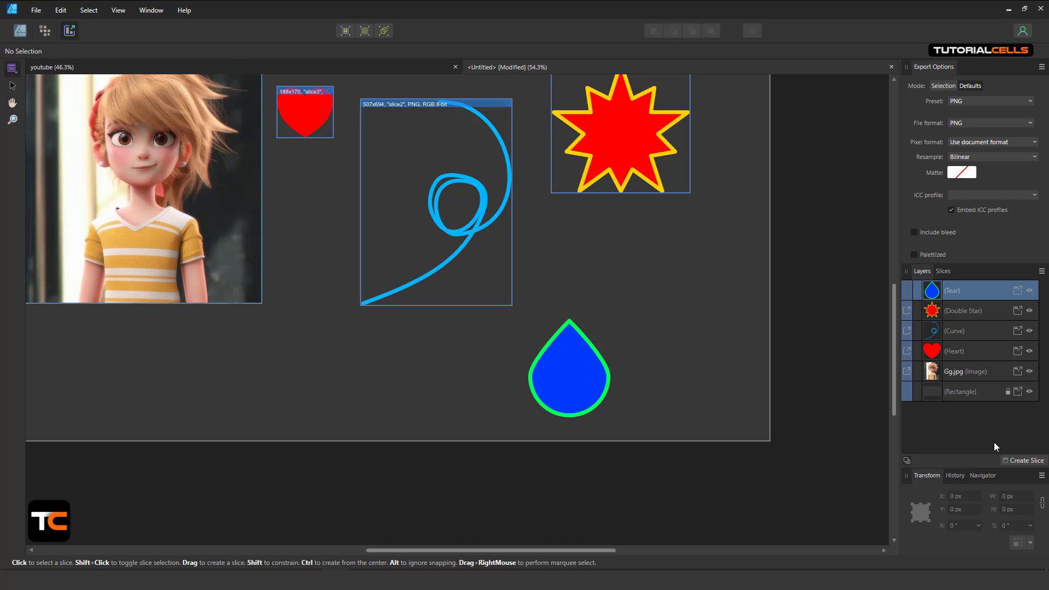
left_click(1007, 461)
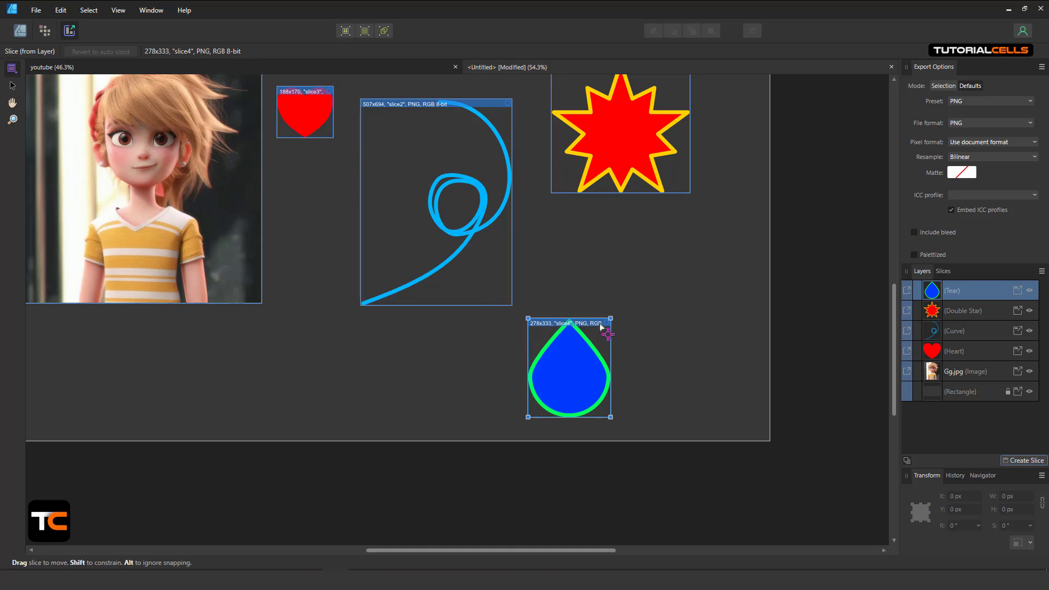
mouse_move(594, 318)
left_mouse_down()
mouse_move(581, 293)
mouse_move(581, 314)
left_mouse_up()
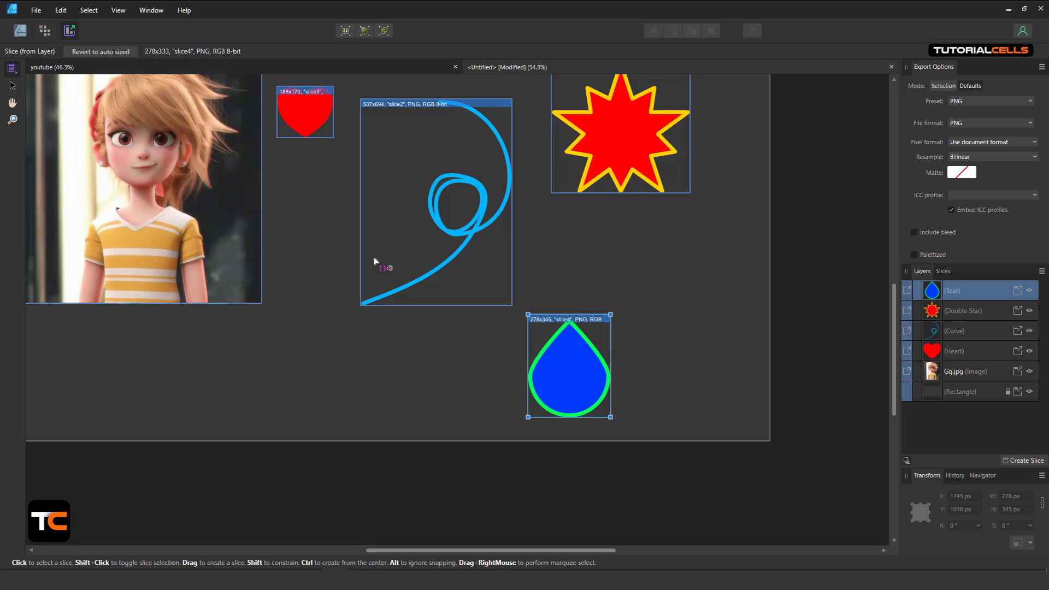
- Delete the export slice of the girl picture and check the layer and slice lists
left_click_drag(330, 240, 479, 291)
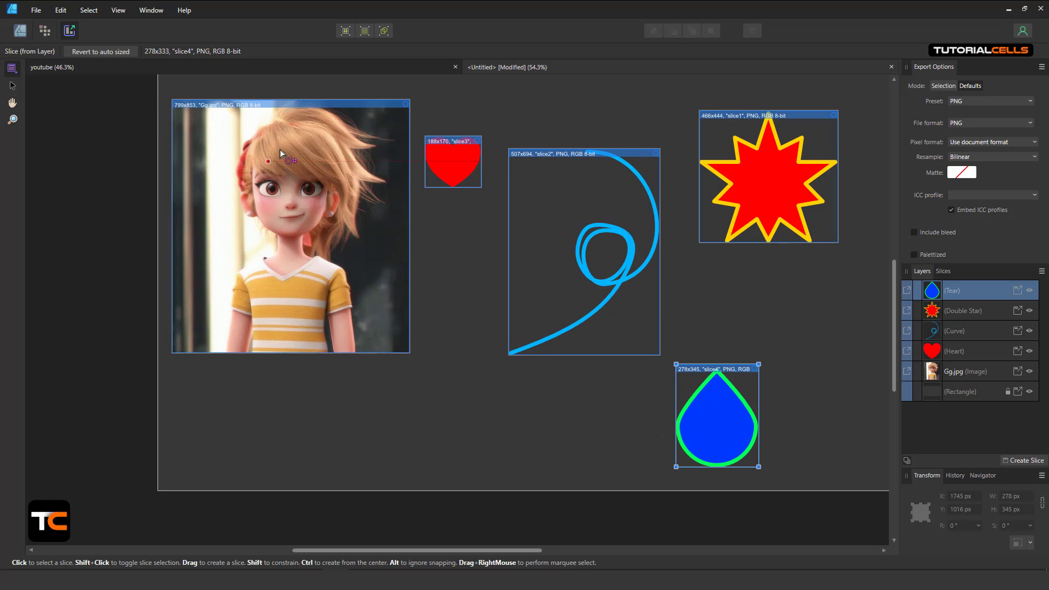
left_click(11, 84)
left_click(280, 104)
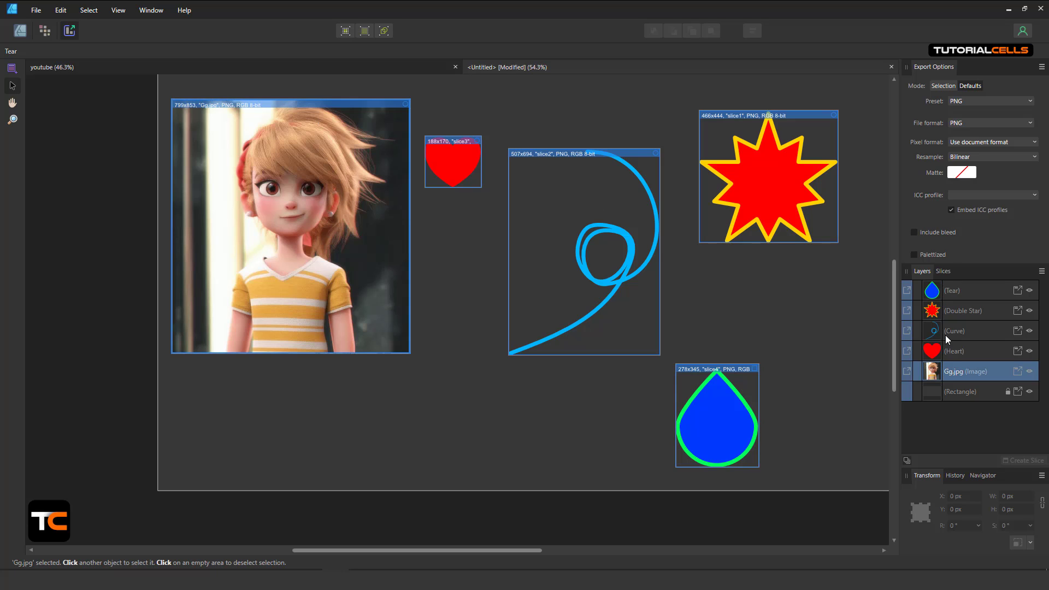
left_click(944, 271)
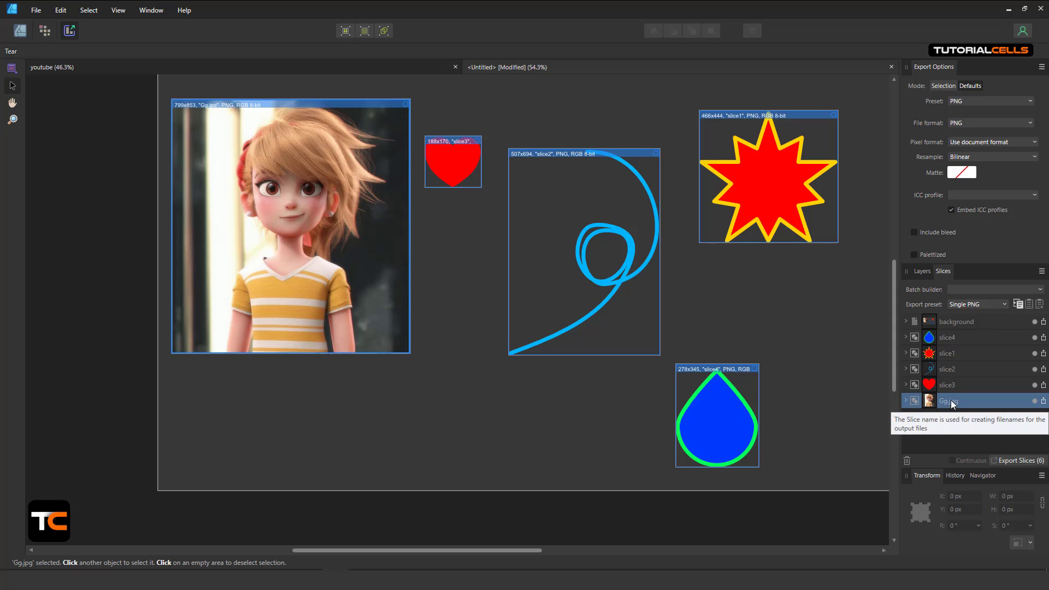
left_click(907, 460)
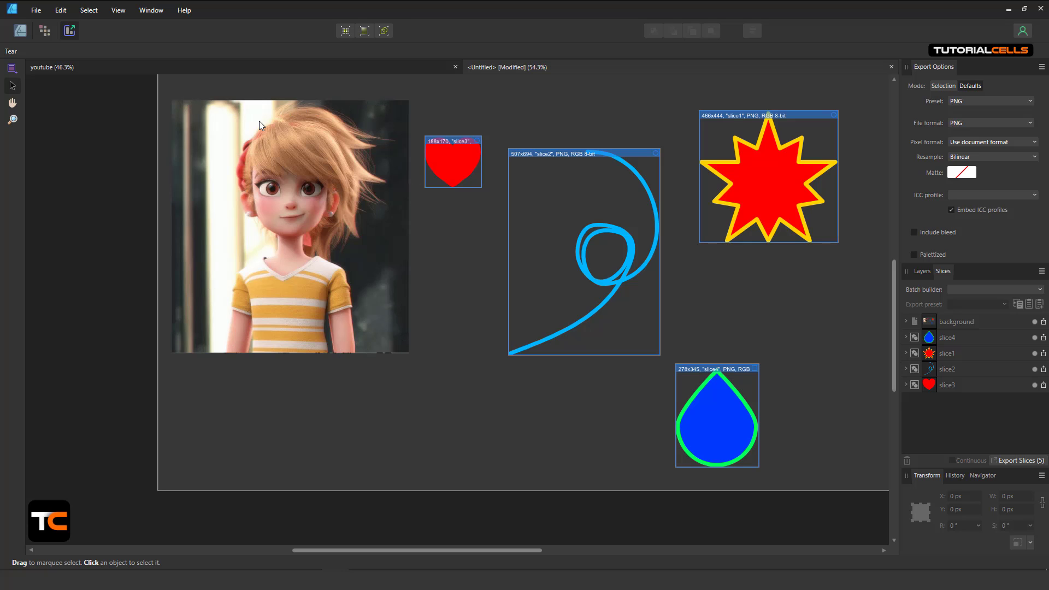
left_click(923, 271)
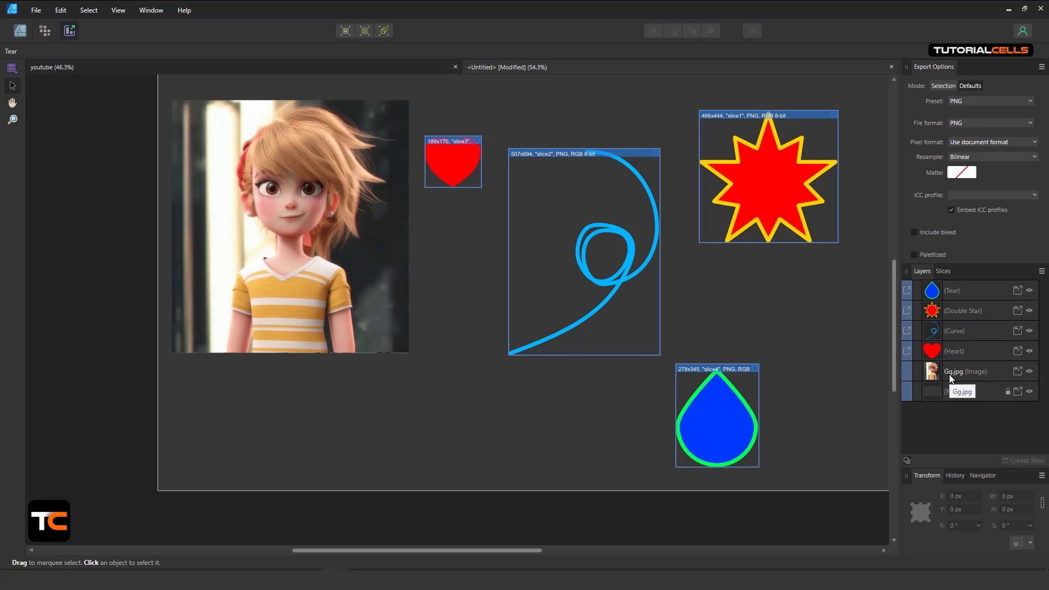
left_click(943, 283)
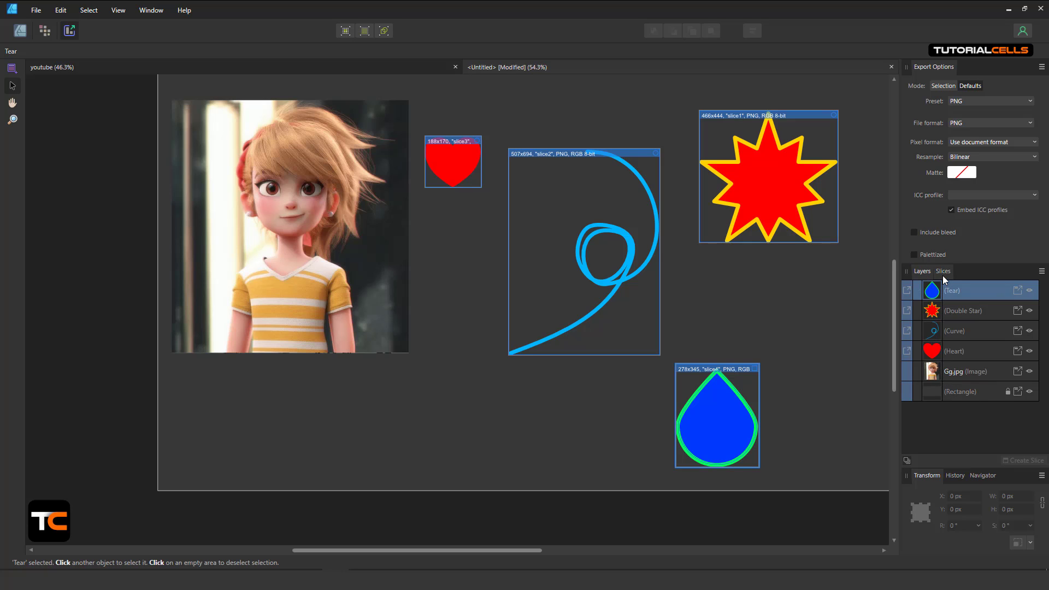
left_click(941, 273)
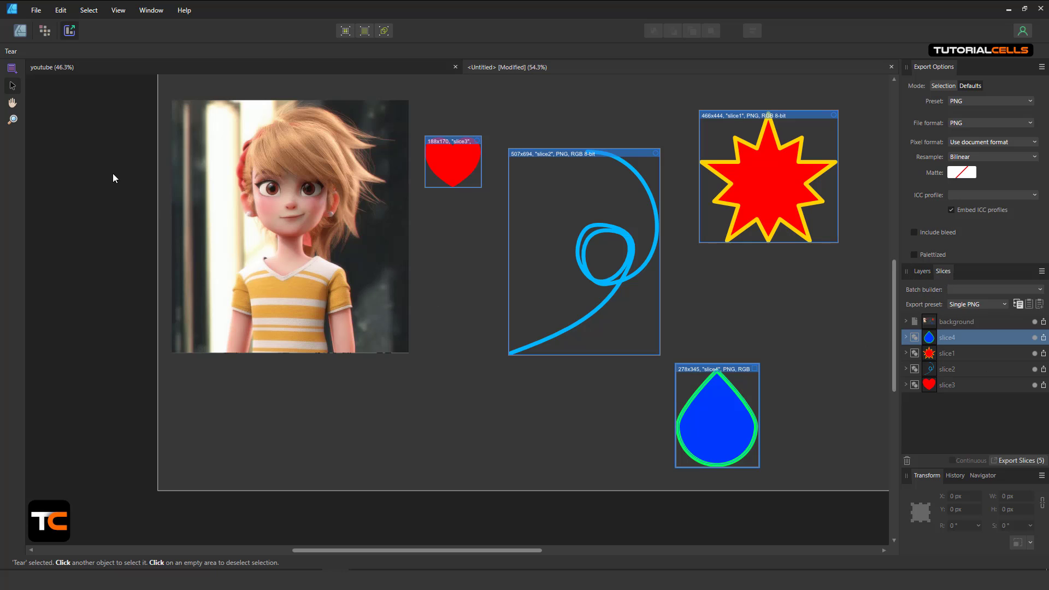
- Draw a slice about 500 px high around the girl's head with the Slice tool and set its width to 500 px
left_click(11, 70)
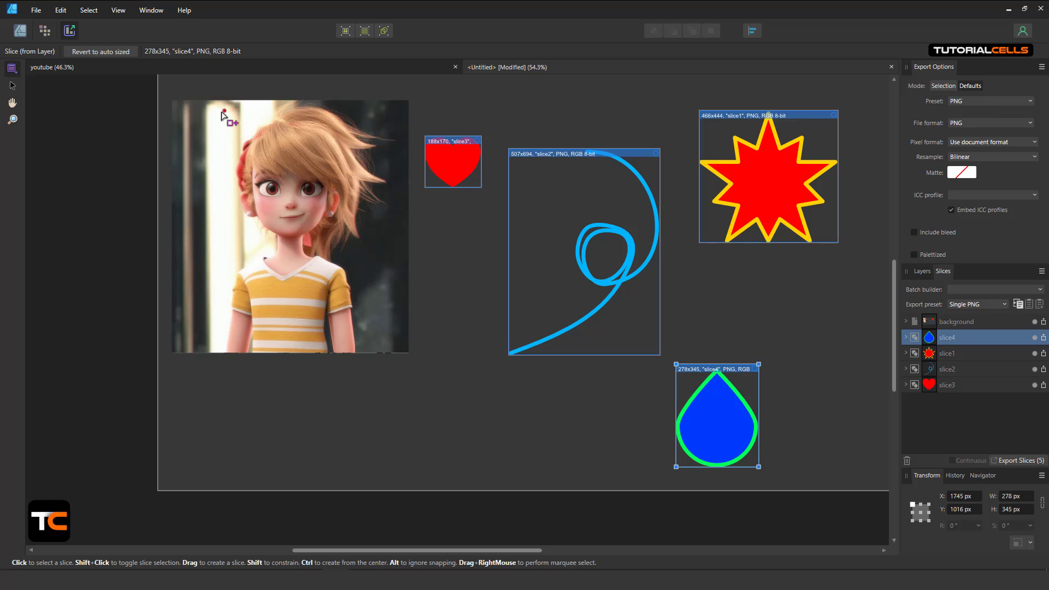
left_click_drag(219, 111, 371, 259)
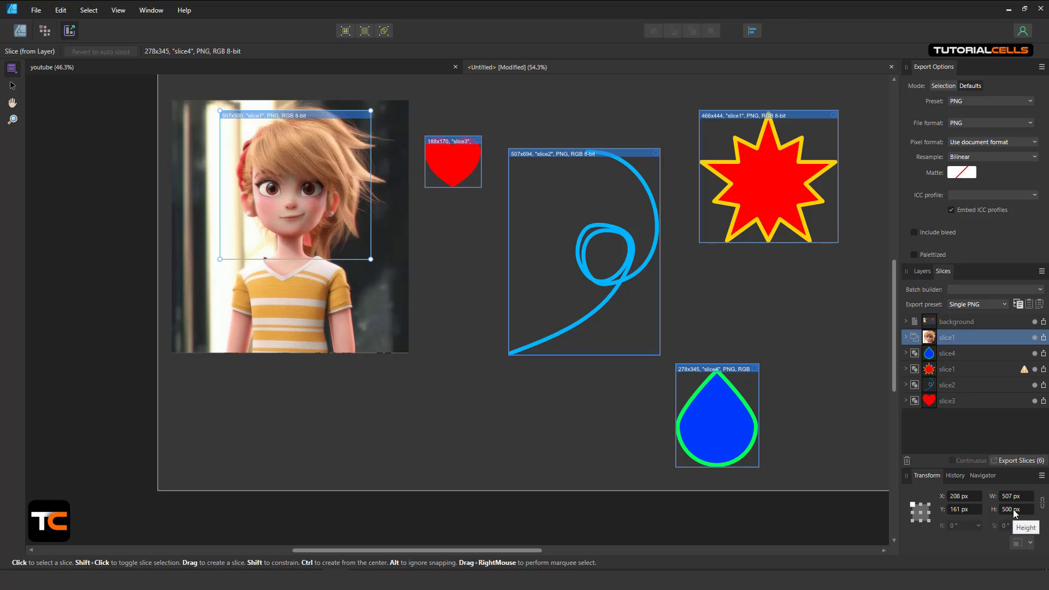
left_click(1019, 497)
type("500")
key("Return")
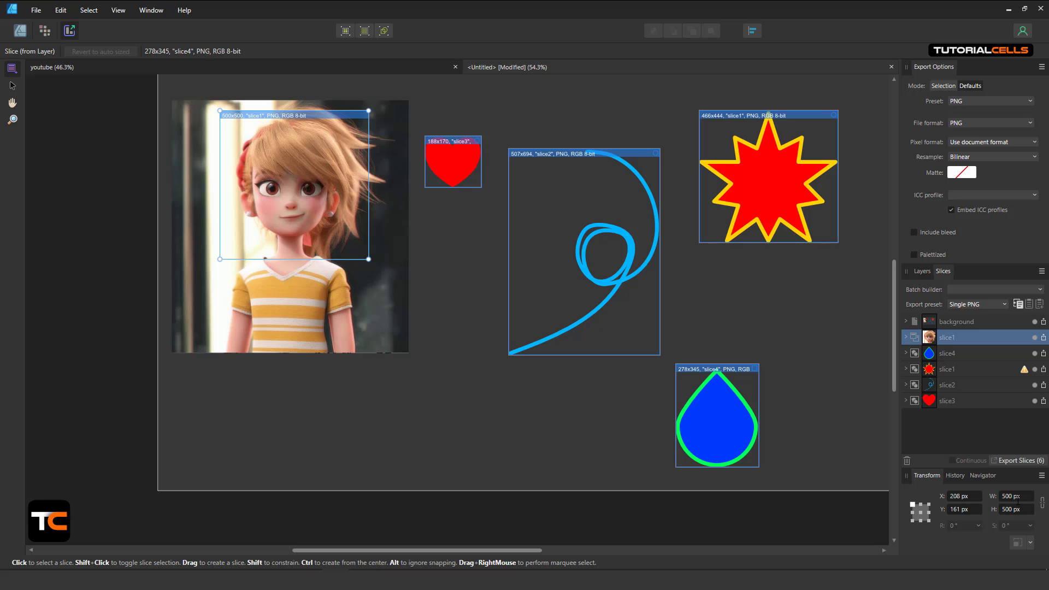
- Move the girl slice to about X 221 px and extend it downward to a height of about 774 px
left_click_drag(247, 123, 250, 123)
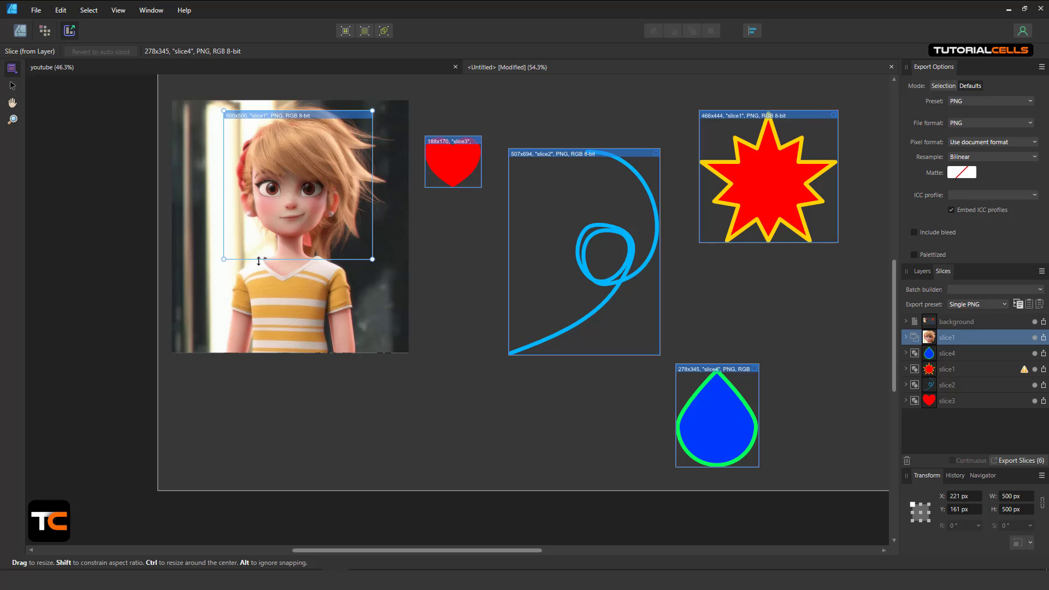
left_click_drag(259, 261, 257, 340)
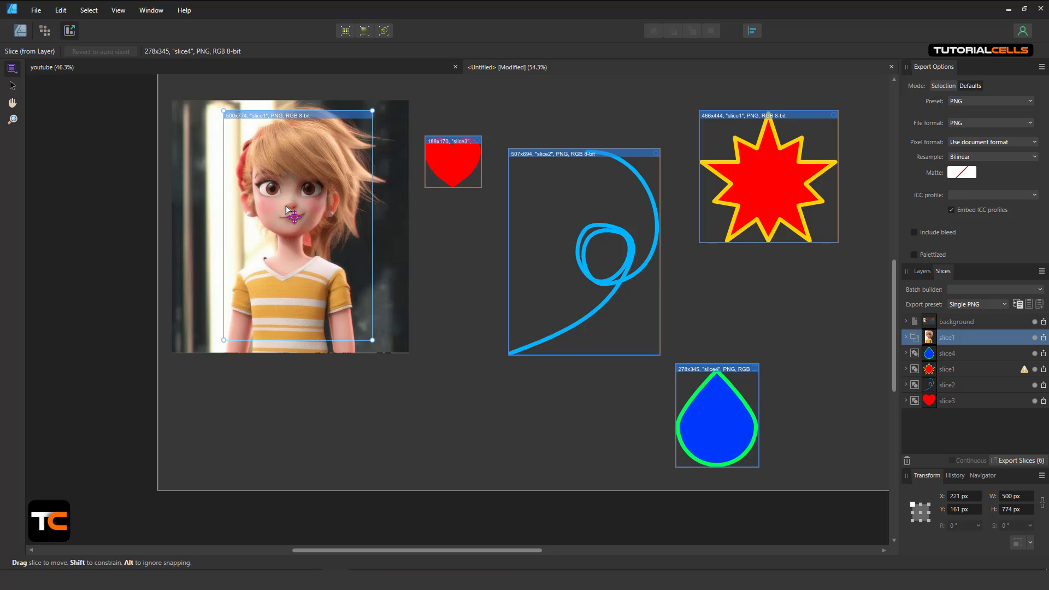
scroll(637, 260, "right", 3)
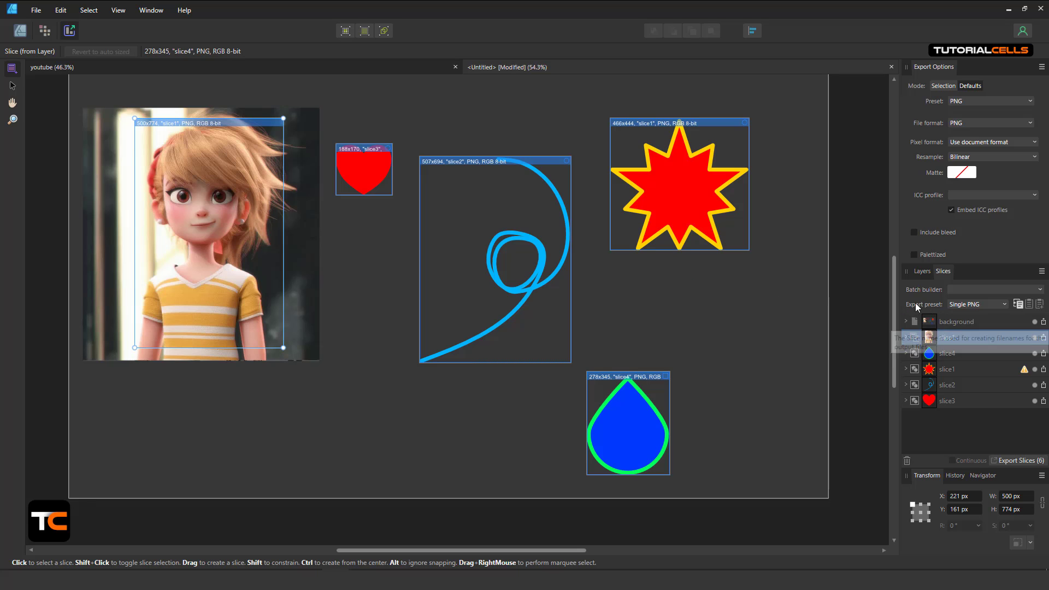
- Look through the available export presets and examine the girl slice's own export settings
left_click(973, 304)
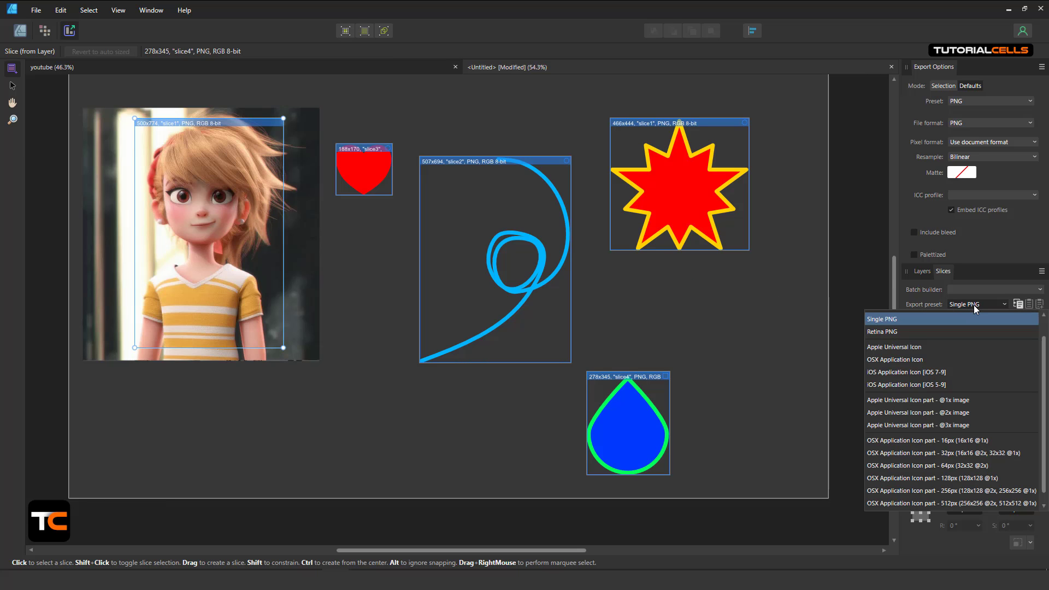
left_click(972, 305)
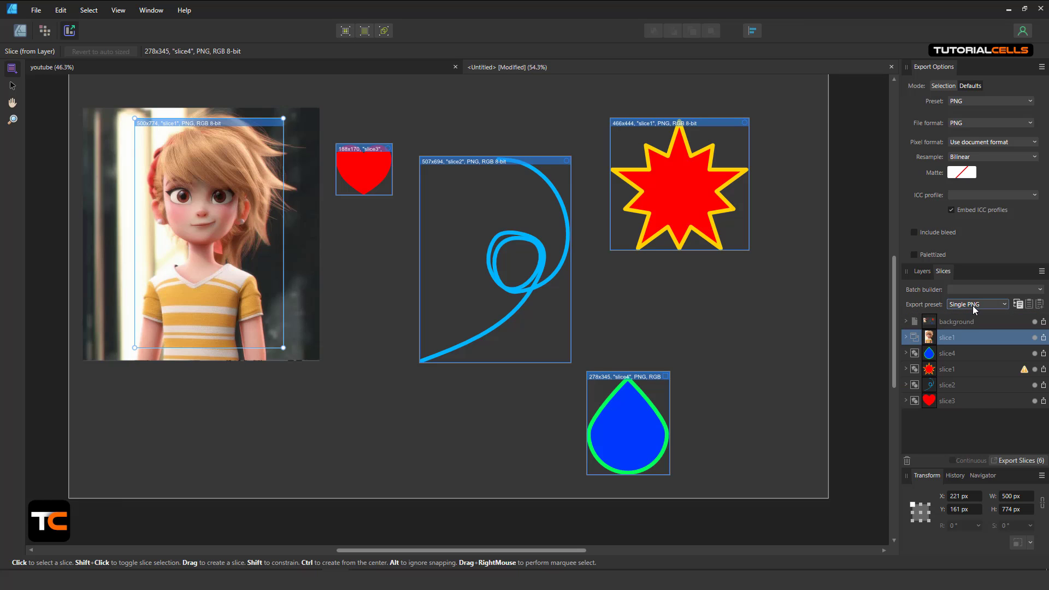
left_click(905, 337)
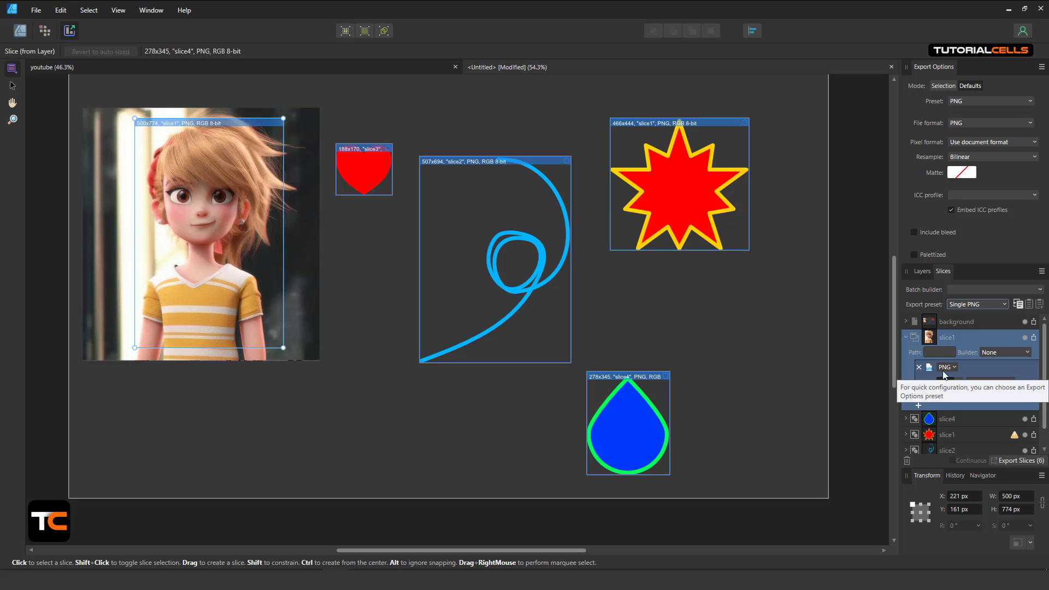
left_click(907, 339)
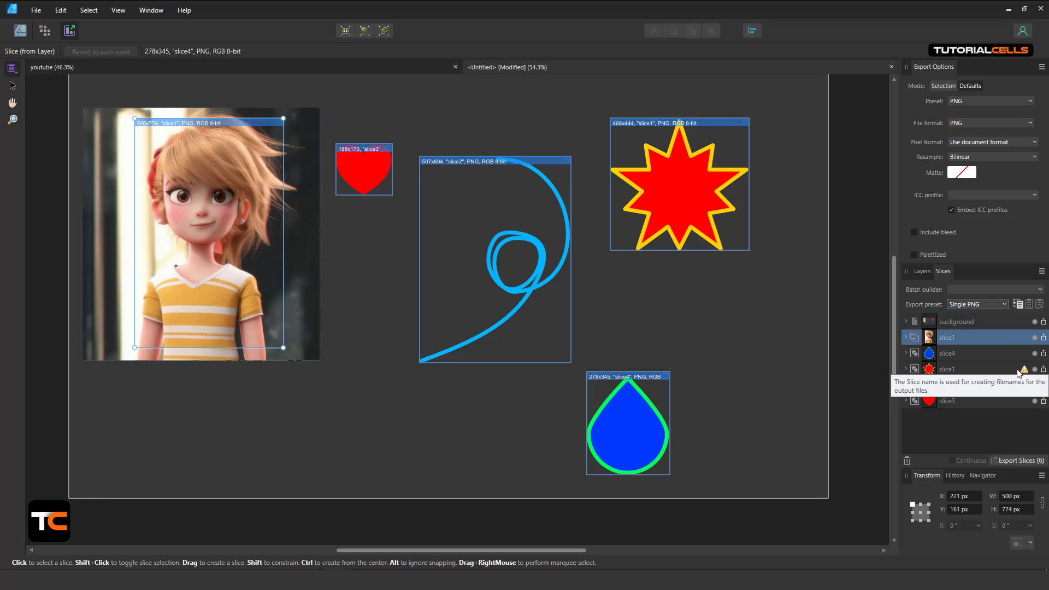
- Rename the red star's slice to slice11
mouse_move(1023, 374)
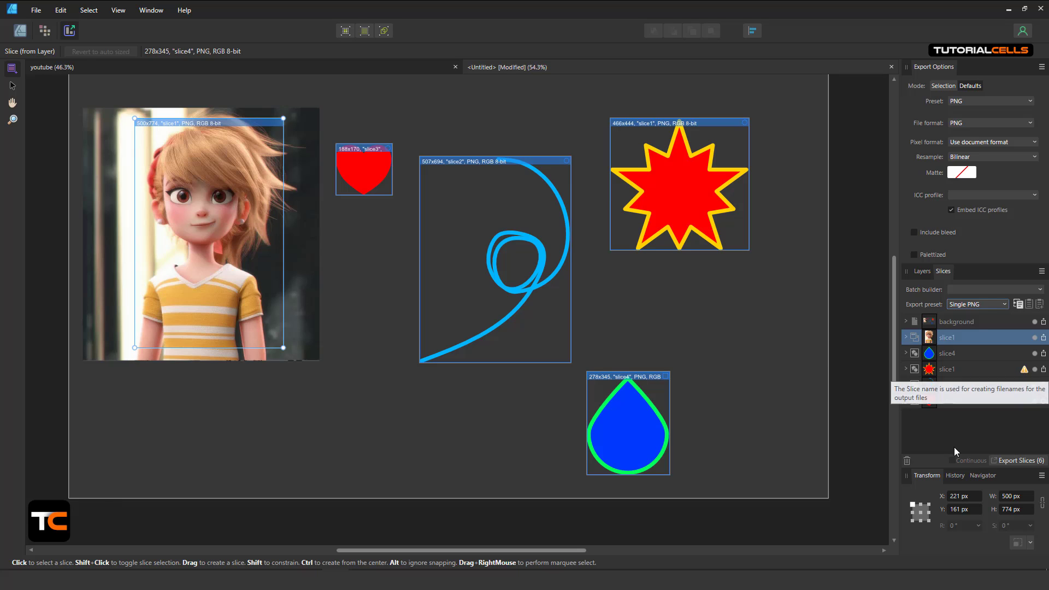
double_click(955, 369)
left_click(960, 371)
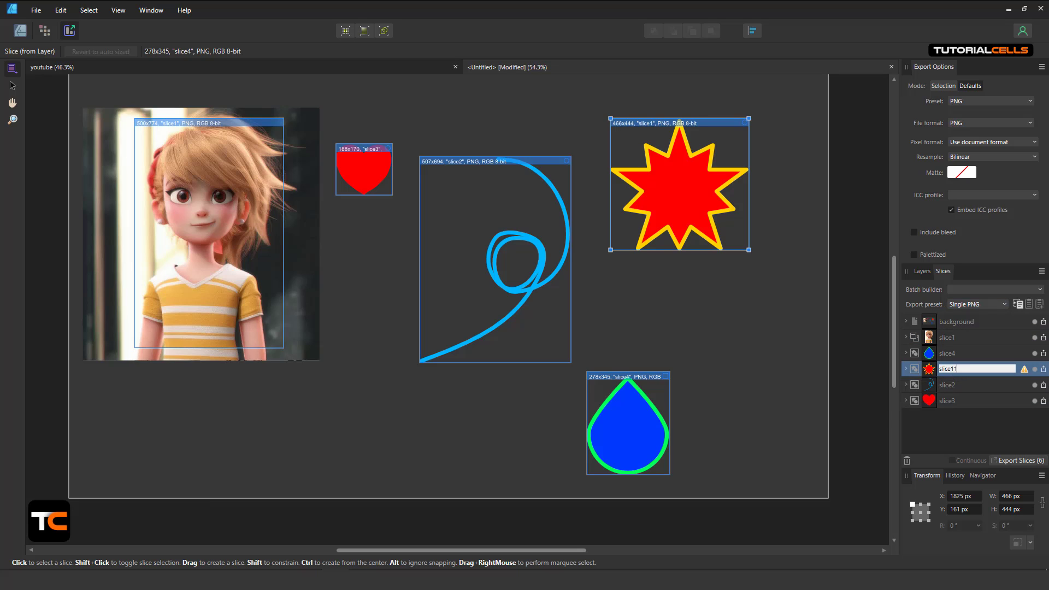
type("1")
key("Return")
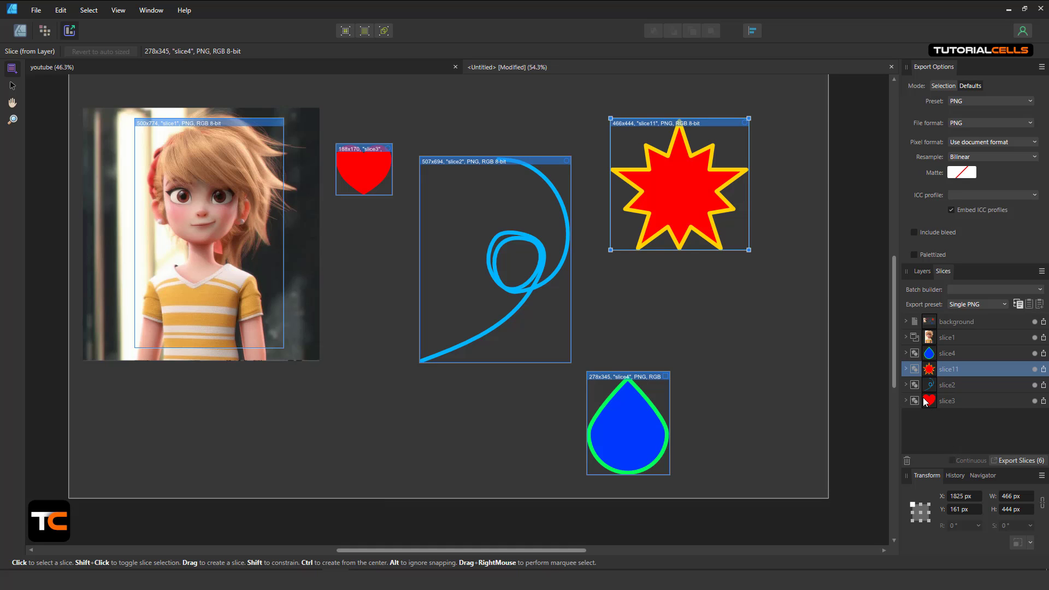
- Open the single-slice export of the girl slice, check the available file types, and cancel without saving
left_click(1043, 337)
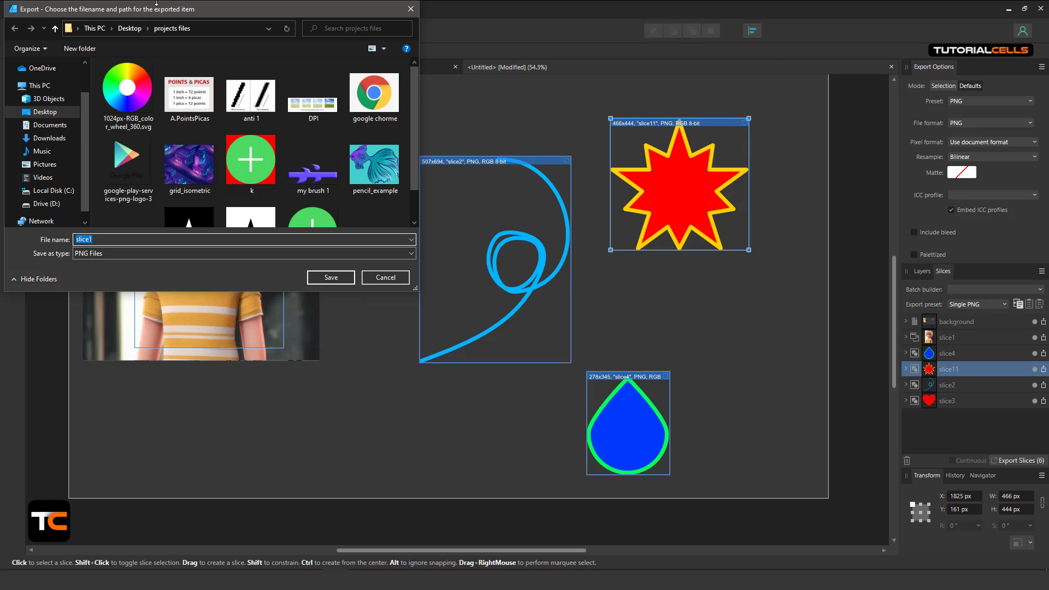
left_click_drag(180, 13, 310, 76)
left_click(227, 316)
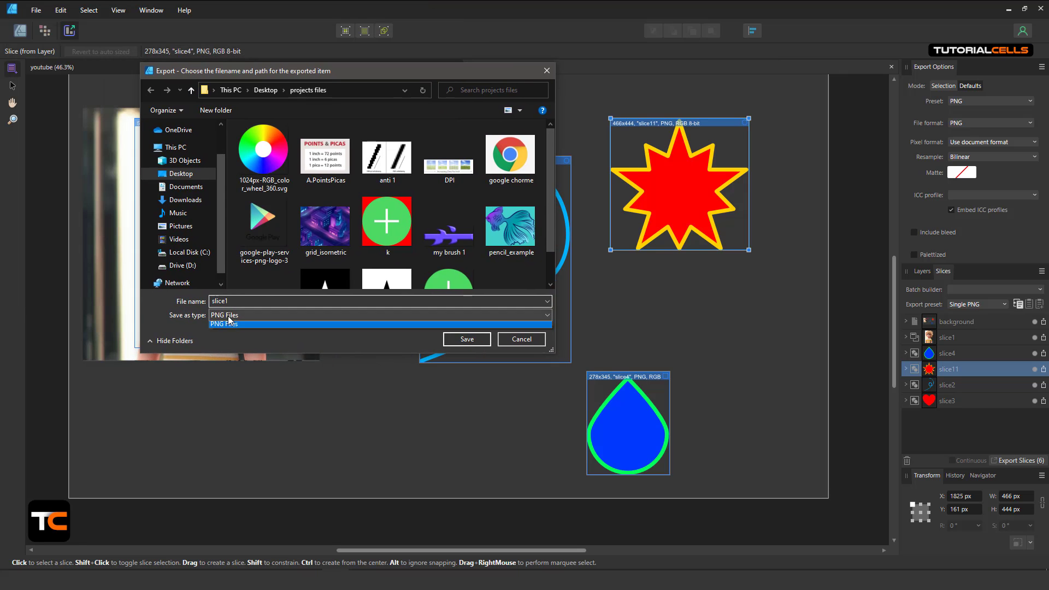
left_click(225, 315)
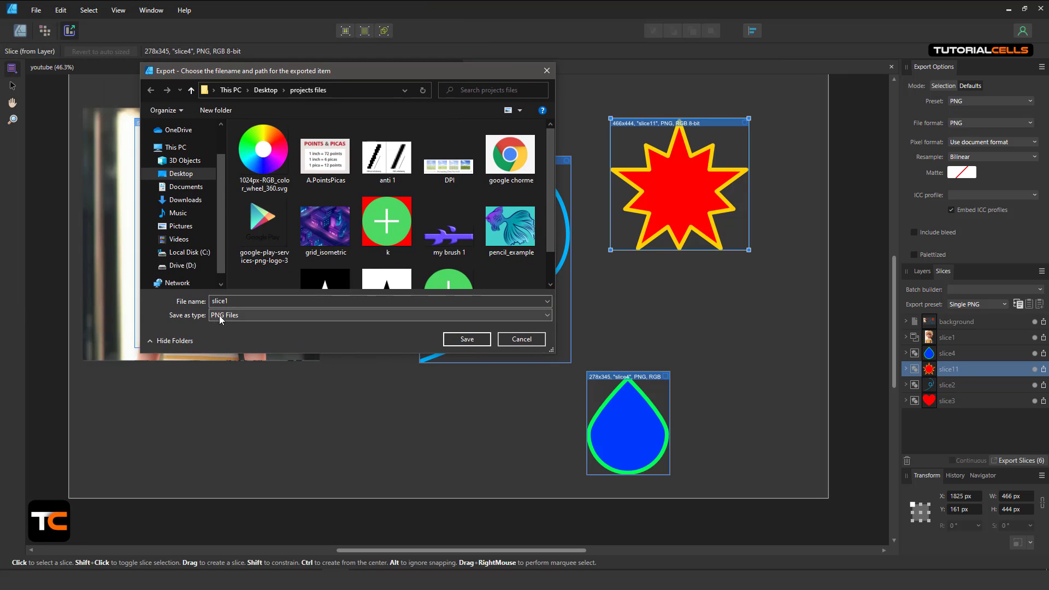
left_click(517, 341)
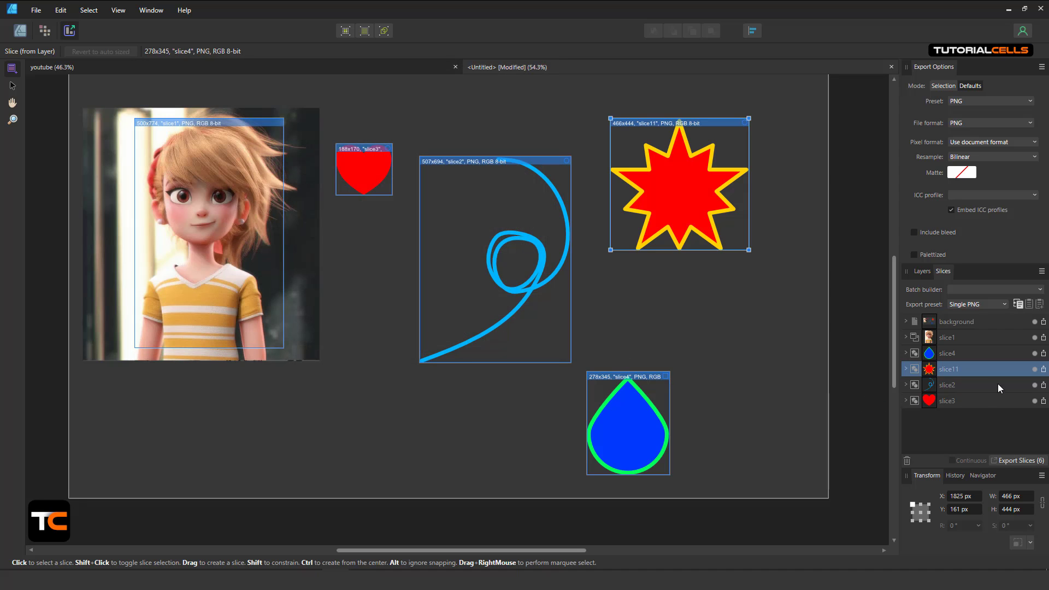
- View the save dialog for the star slice and the folder dialog for exporting all slices, cancelling both
left_click(1043, 369)
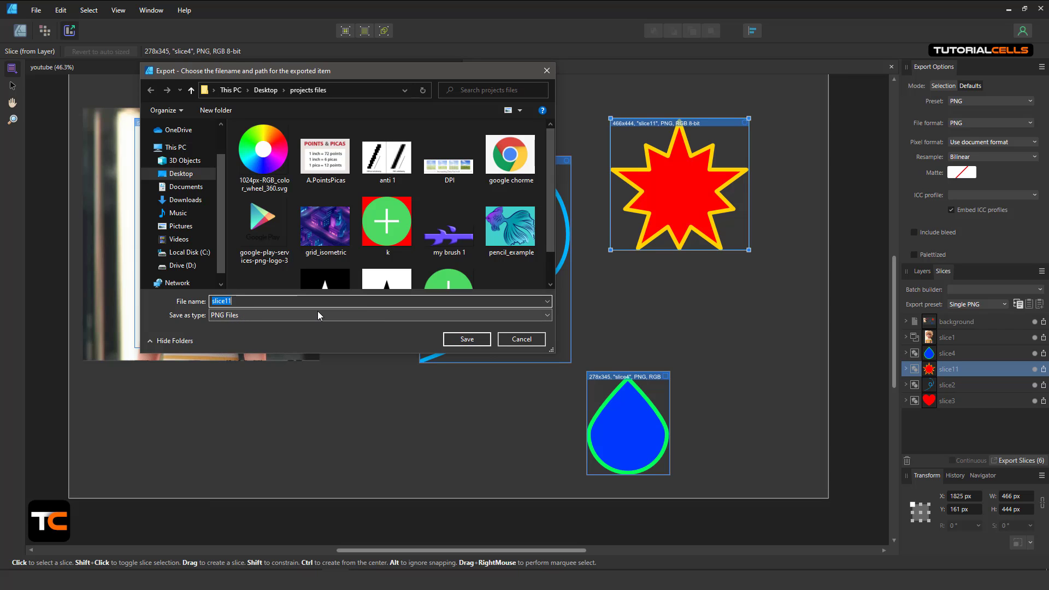
left_click(516, 340)
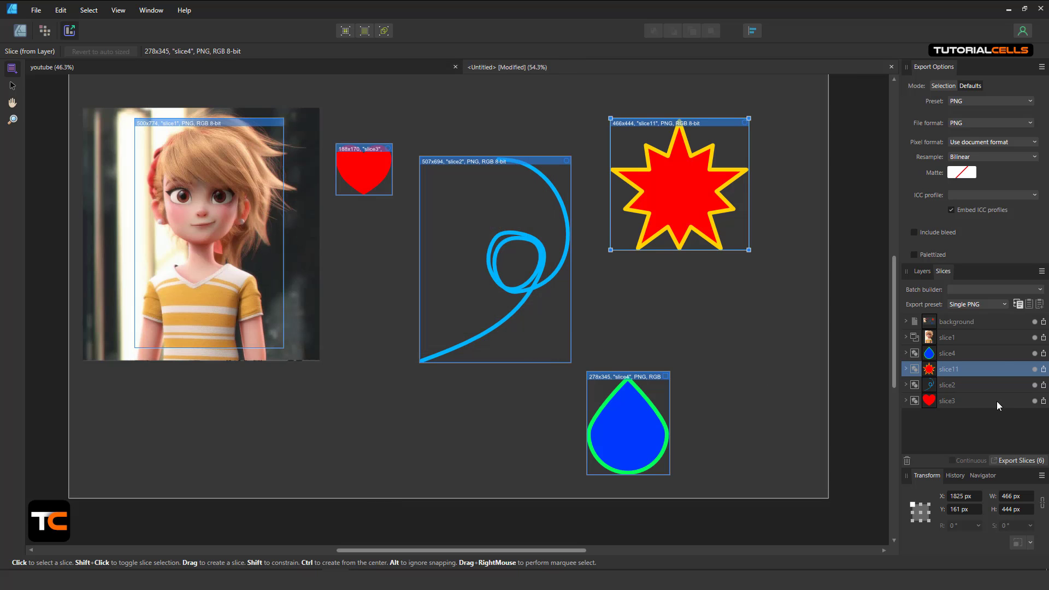
left_click(1007, 459)
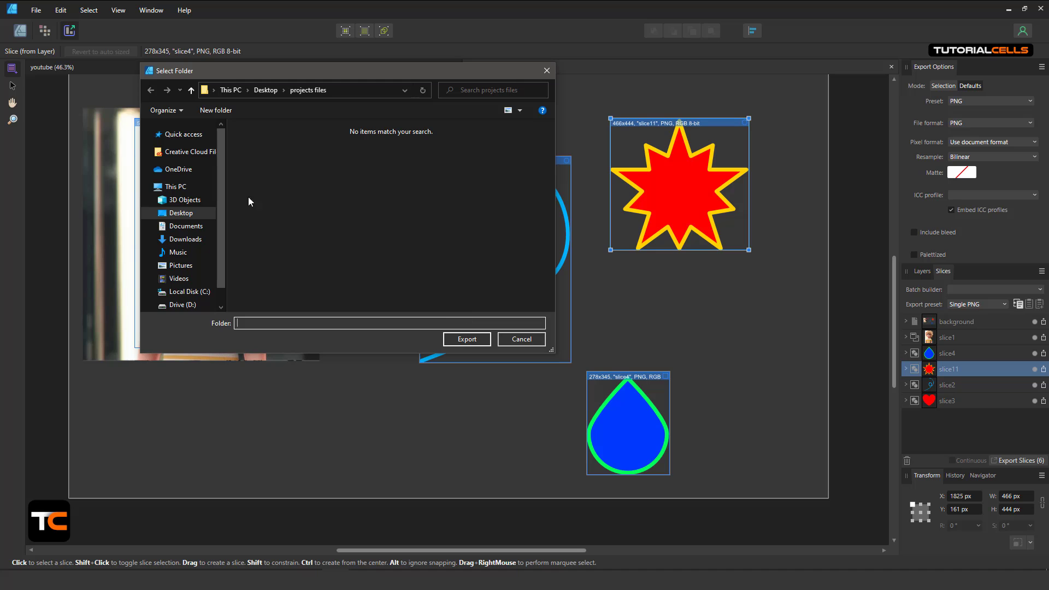
left_click(503, 338)
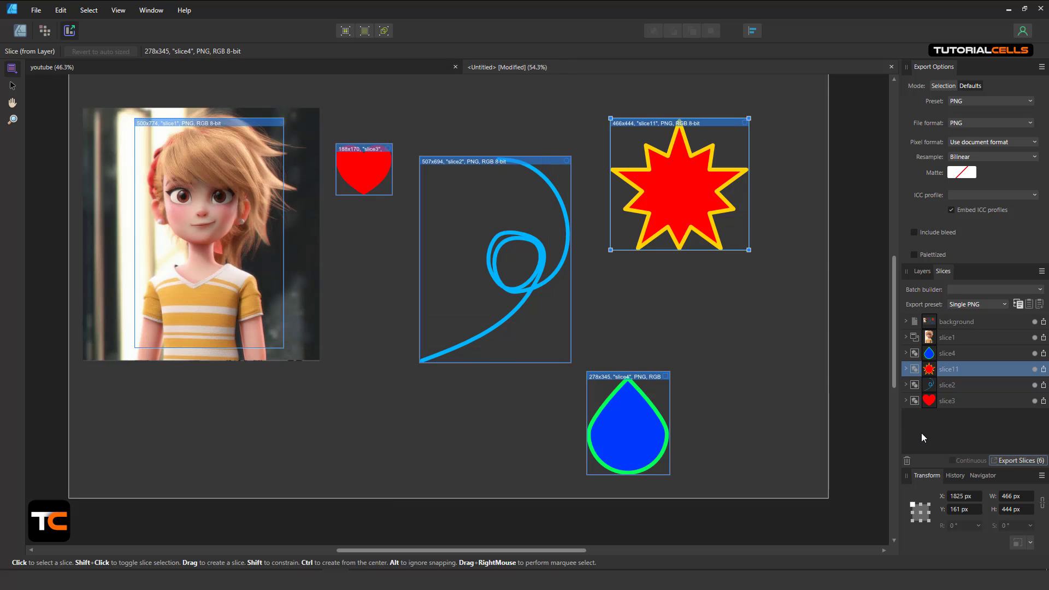
- Expand the heart slice's export settings and look through its available format presets
left_click(904, 401)
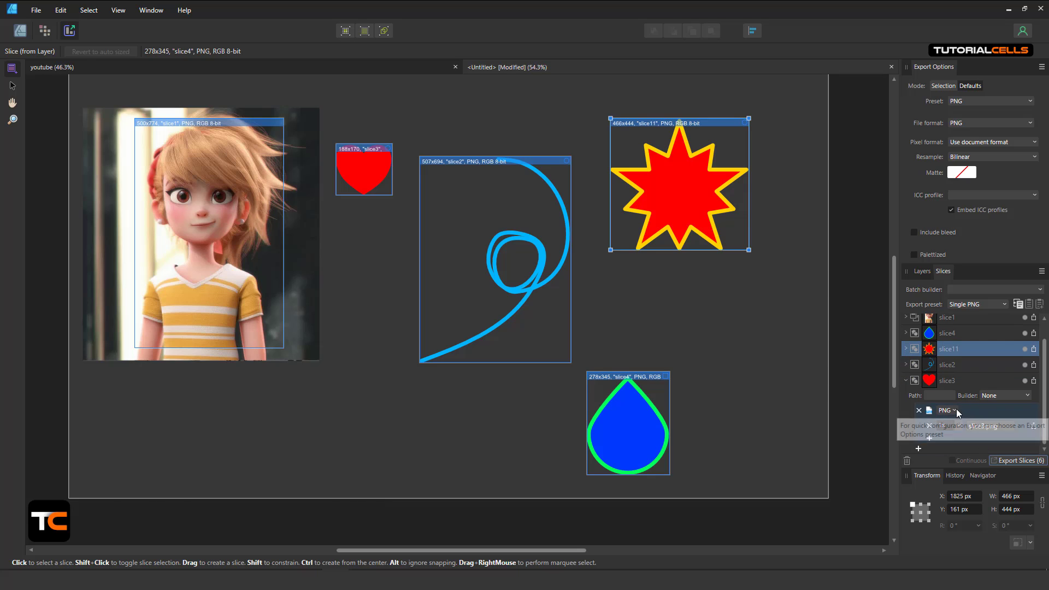
left_click(954, 411)
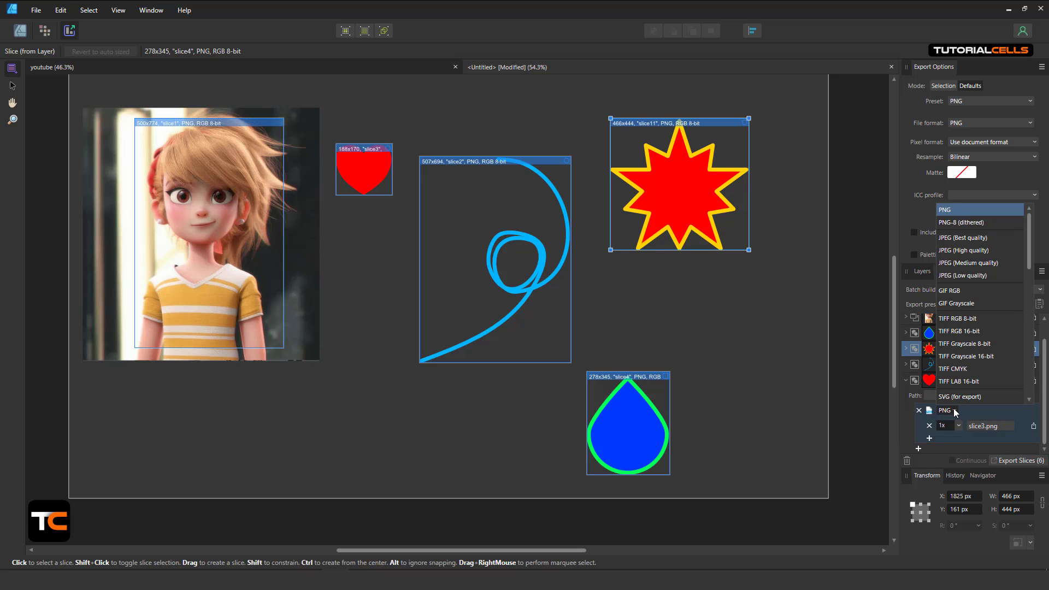
scroll(965, 318, "down", 1)
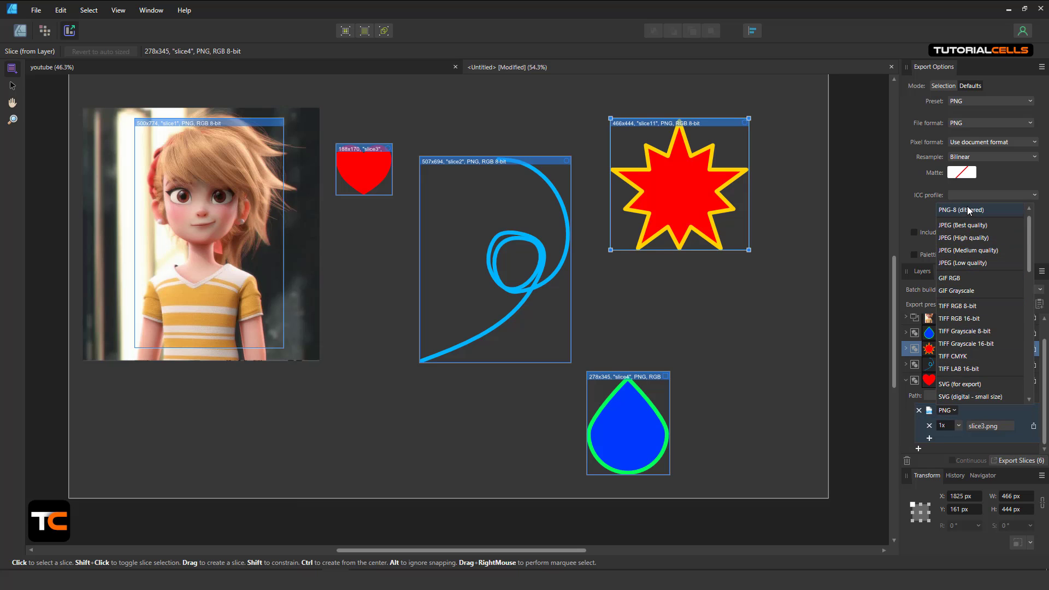
scroll(966, 348, "down", 6)
scroll(966, 357, "down", 5)
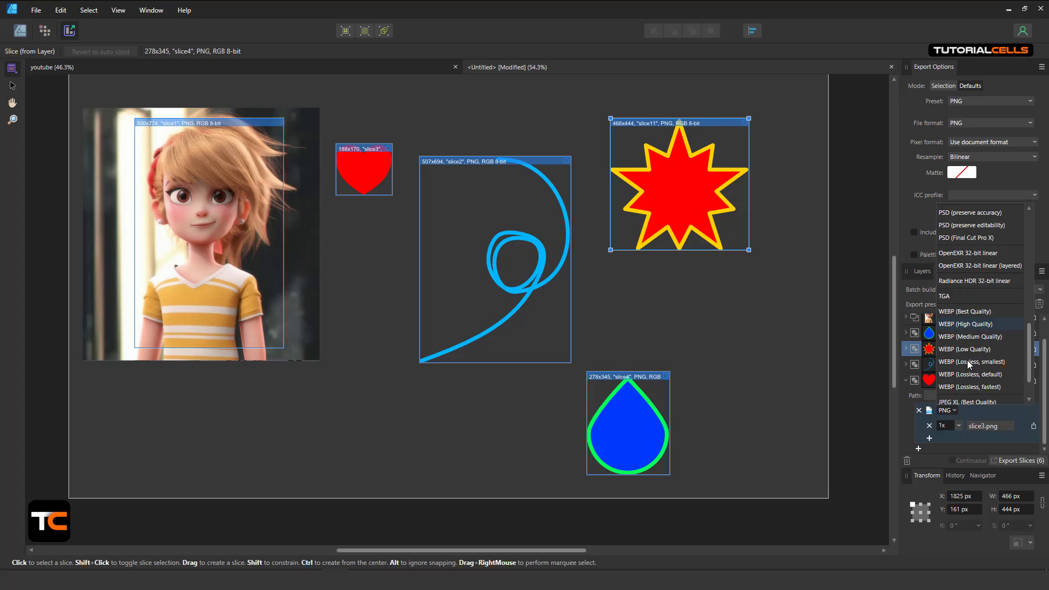
scroll(967, 349, "up", 12)
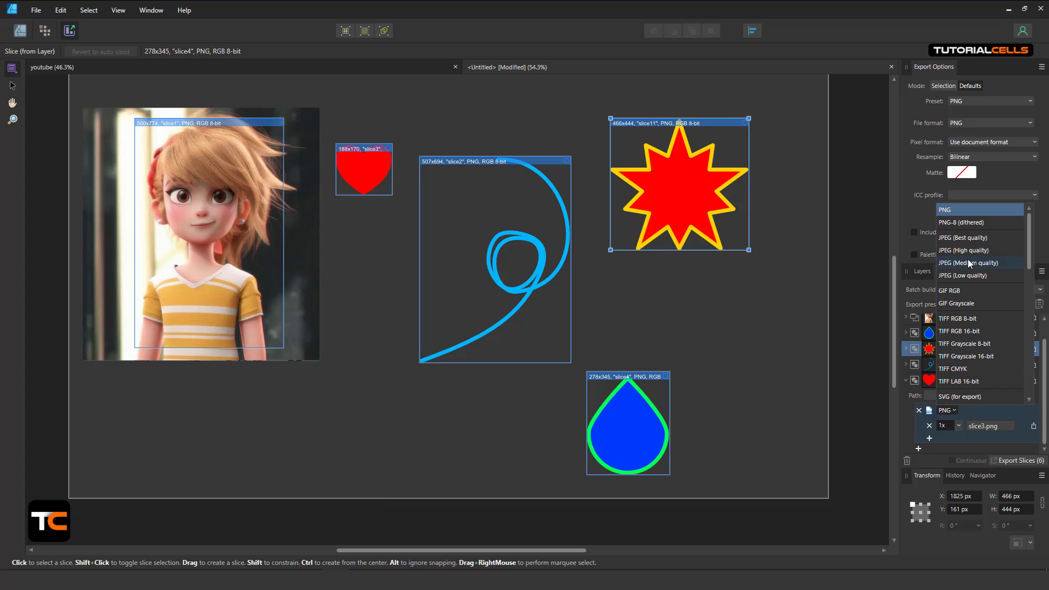
left_click(905, 411)
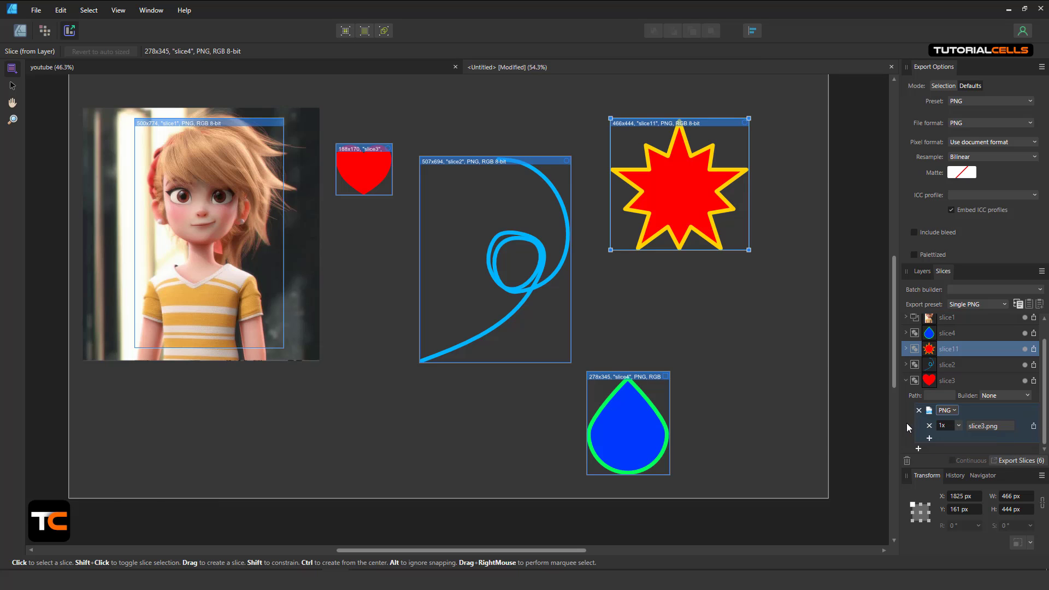
- Add 2x and 3x PNG export sizes to the blue drop's slice and check the other size options
left_click(905, 333)
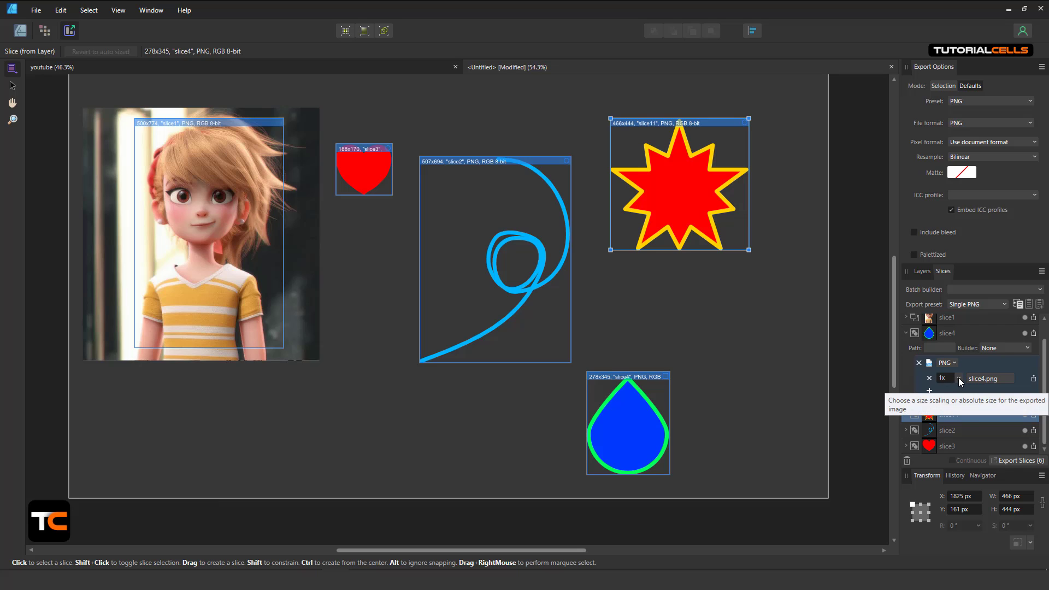
left_click(929, 390)
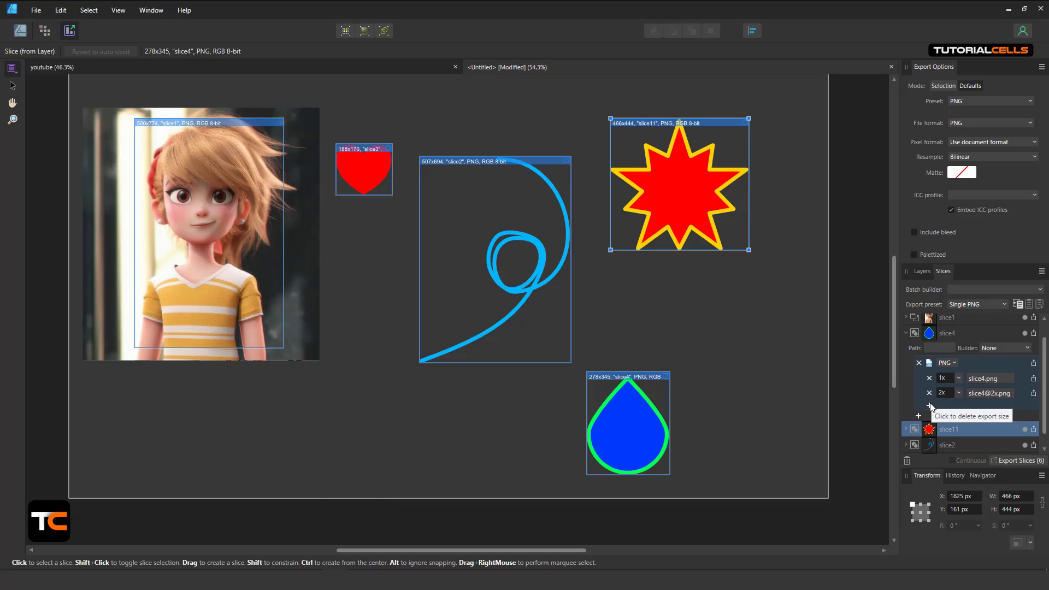
left_click(929, 407)
left_click(959, 408)
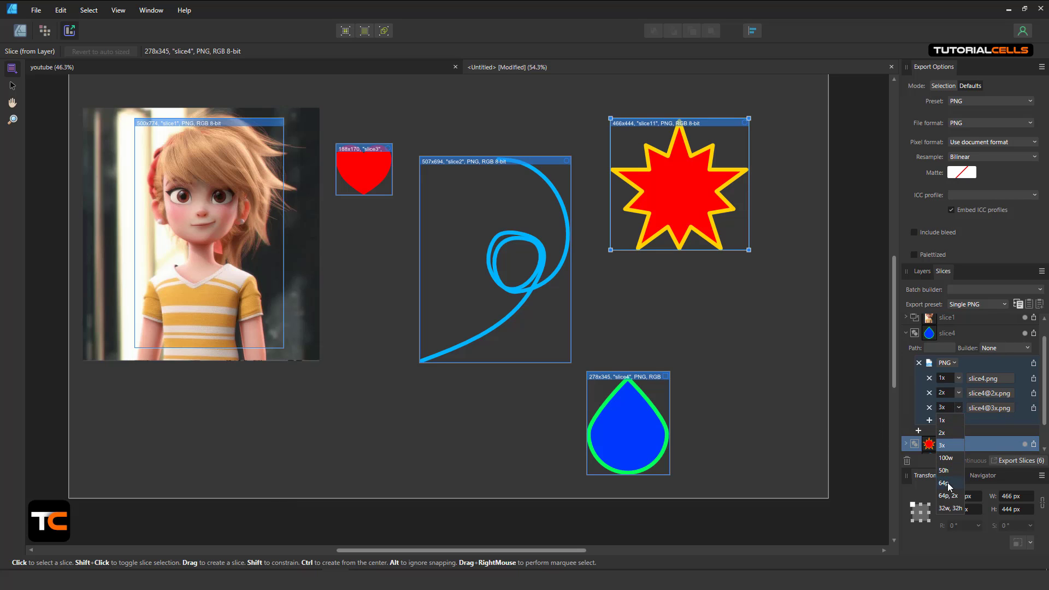
left_click(978, 421)
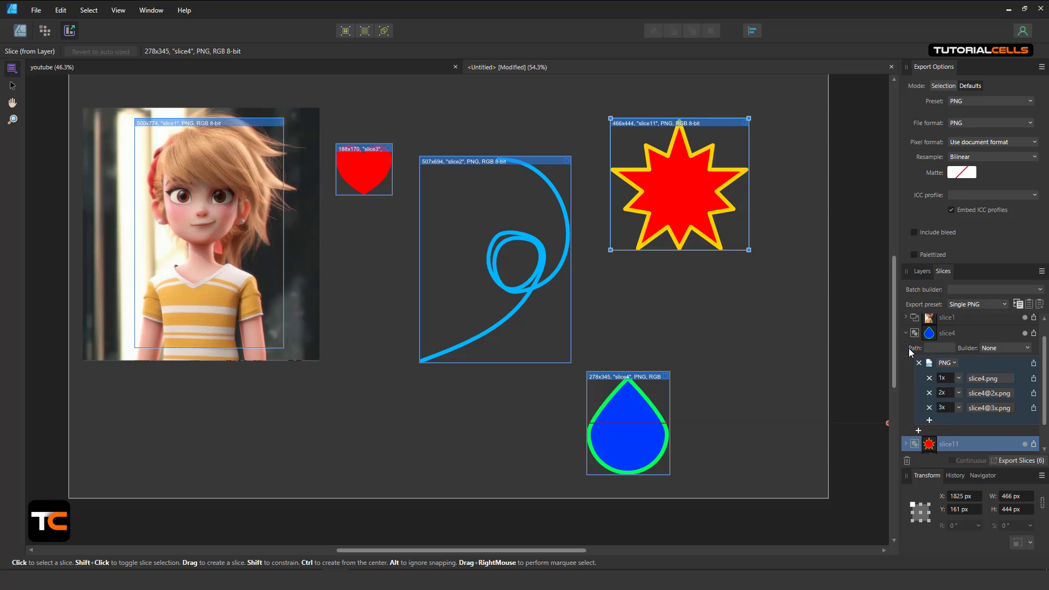
- Add a second export format to the blue drop's slice and set it to JPEG (Best quality)
left_click(904, 333)
left_click(906, 369)
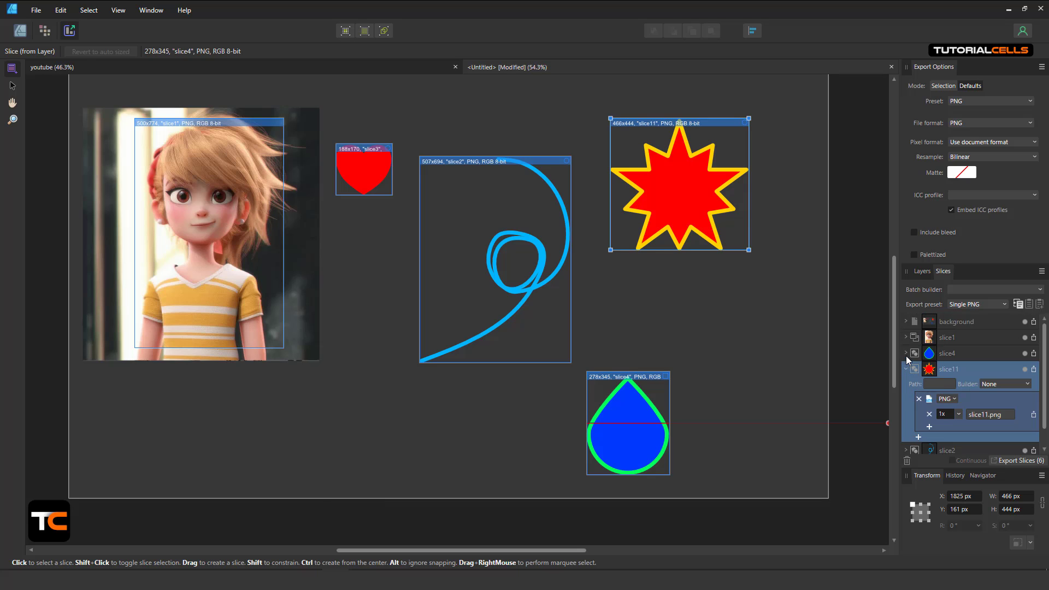
left_click(905, 353)
scroll(907, 388, "down", 3)
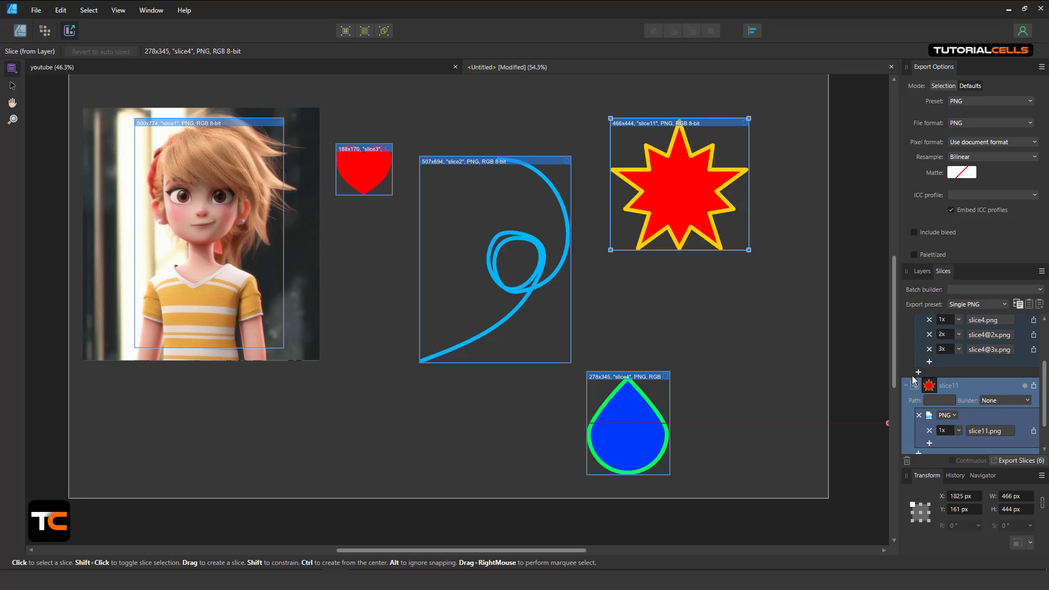
scroll(913, 381, "up", 2)
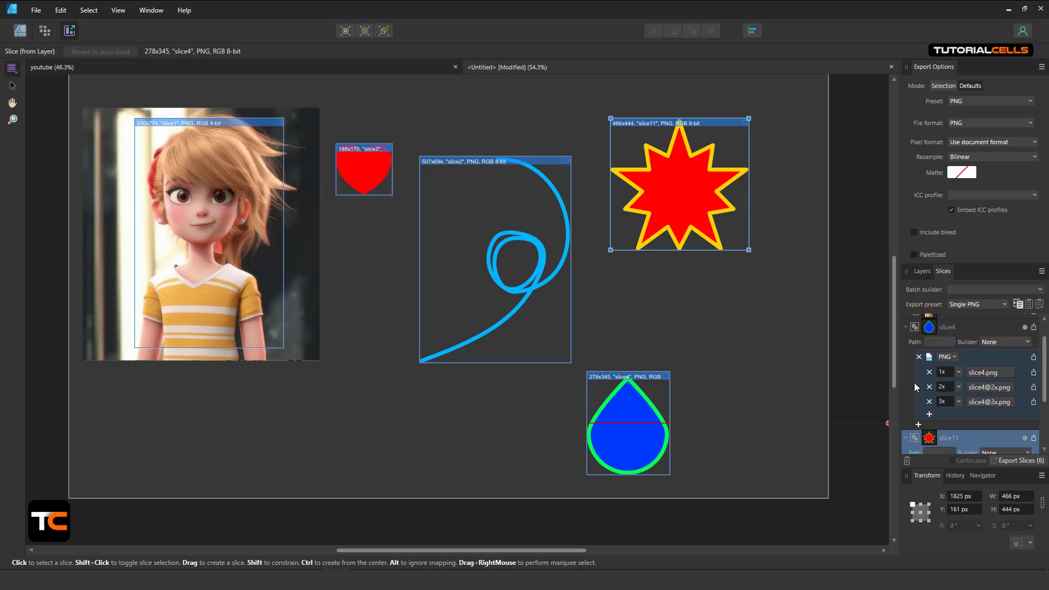
left_click(919, 424)
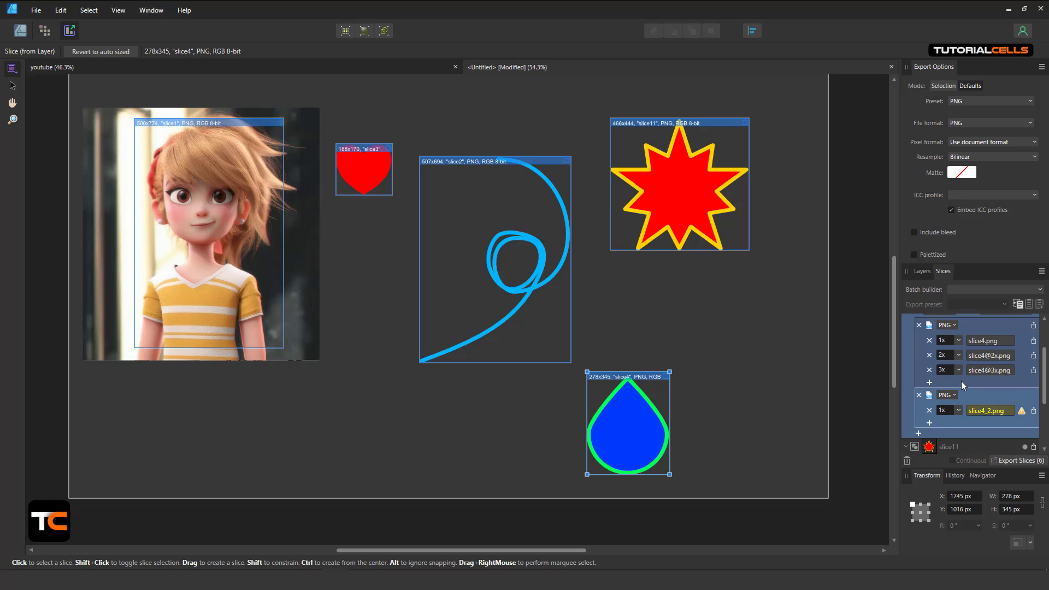
scroll(952, 405, "down", 2)
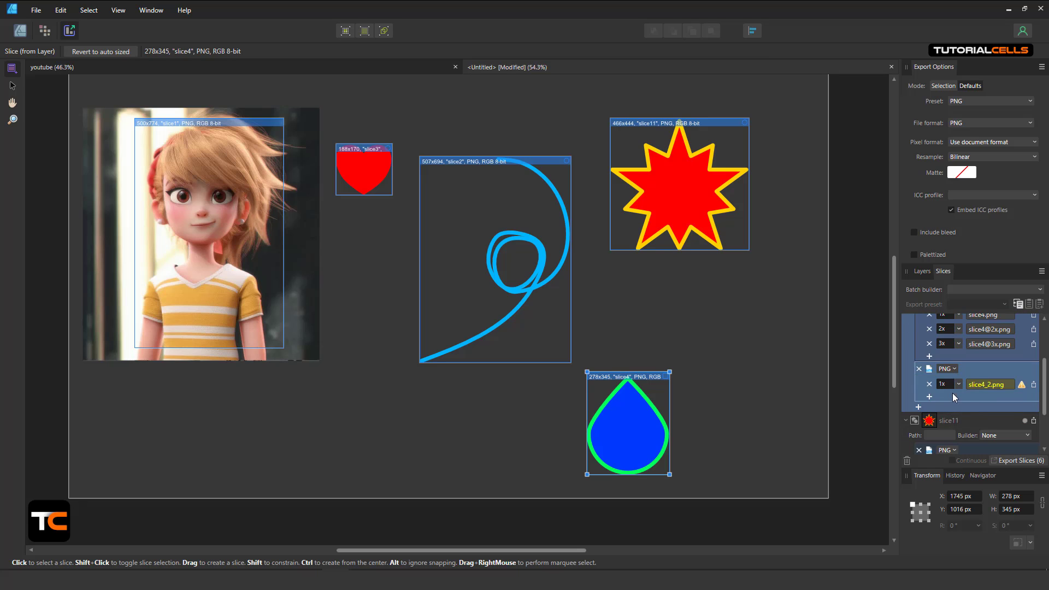
left_click(949, 369)
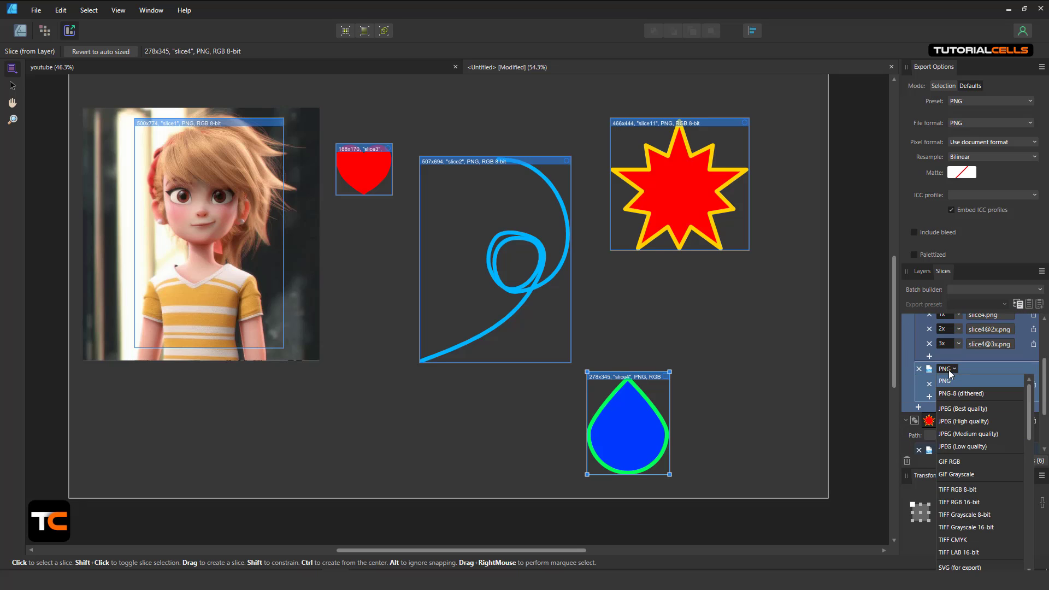
left_click(967, 408)
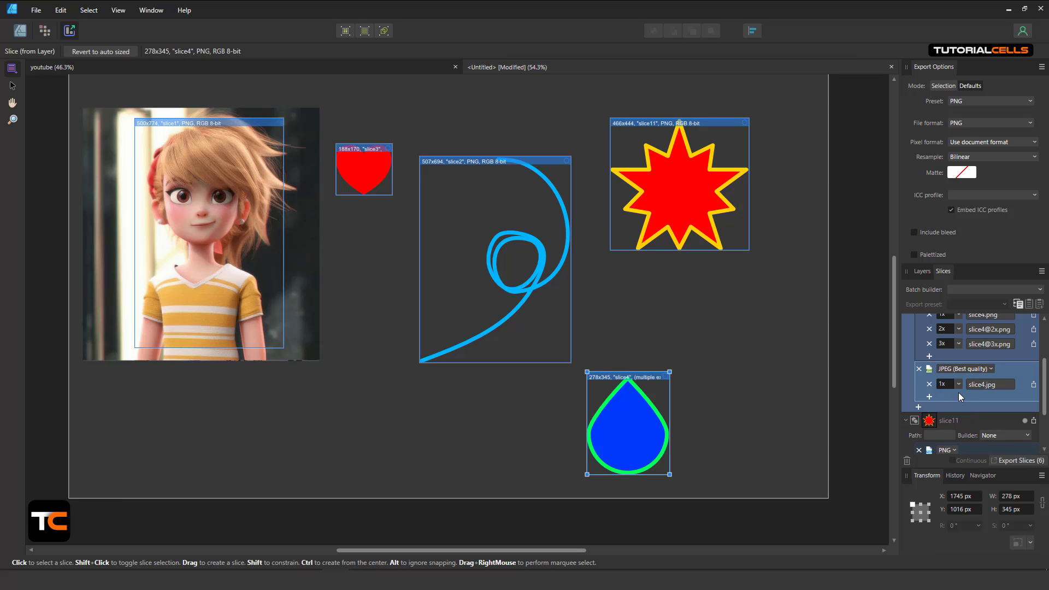
- Add 2x and 3x sizes to the drop slice's JPEG export, review its output list, and collapse the slice's settings
left_click(930, 397)
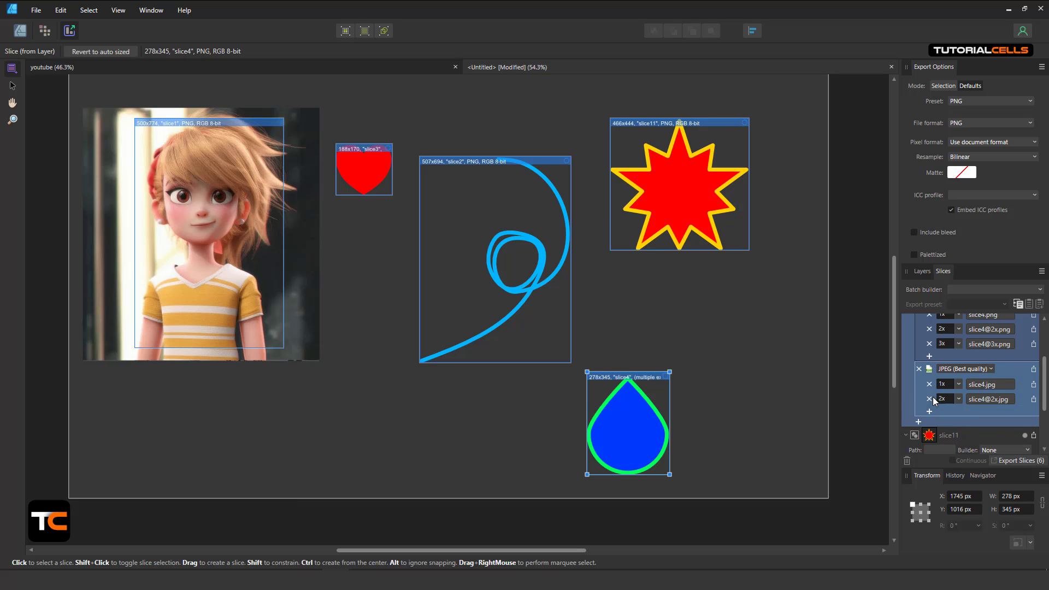
left_click(931, 412)
scroll(958, 385, "up", 1)
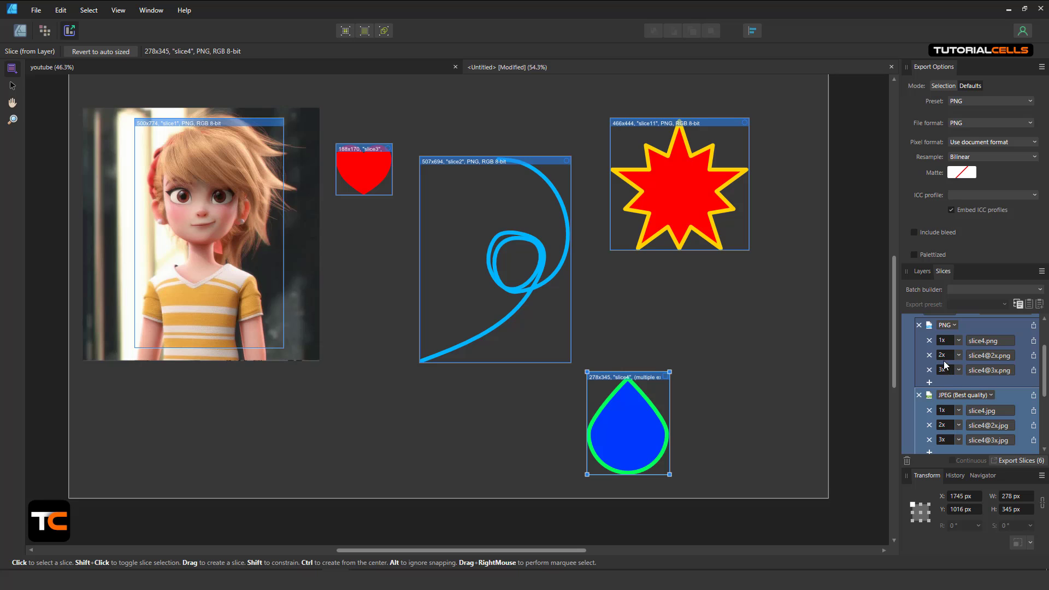
scroll(945, 341, "up", 2)
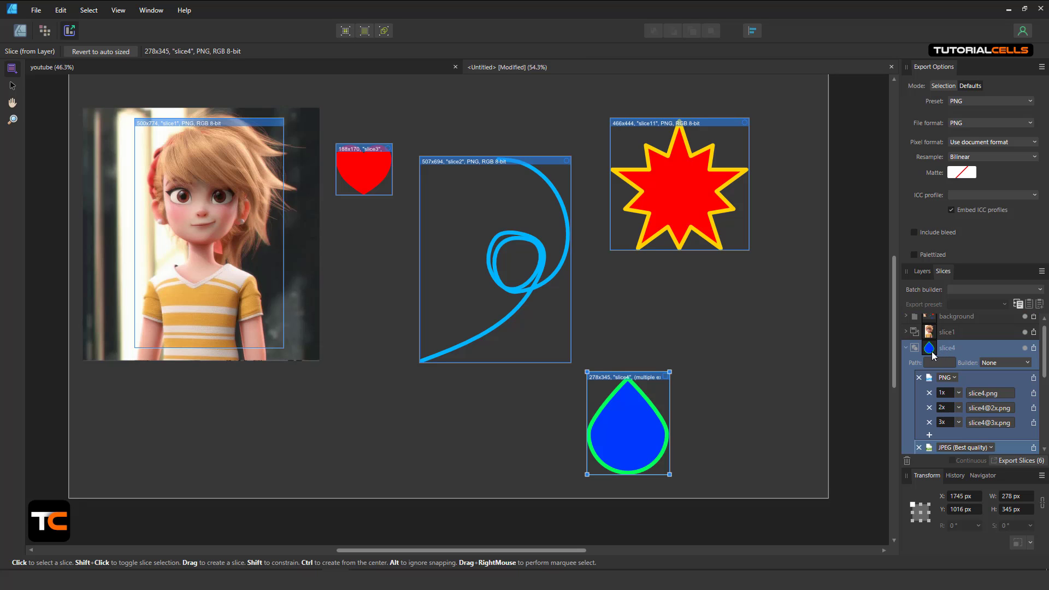
scroll(946, 373, "down", 2)
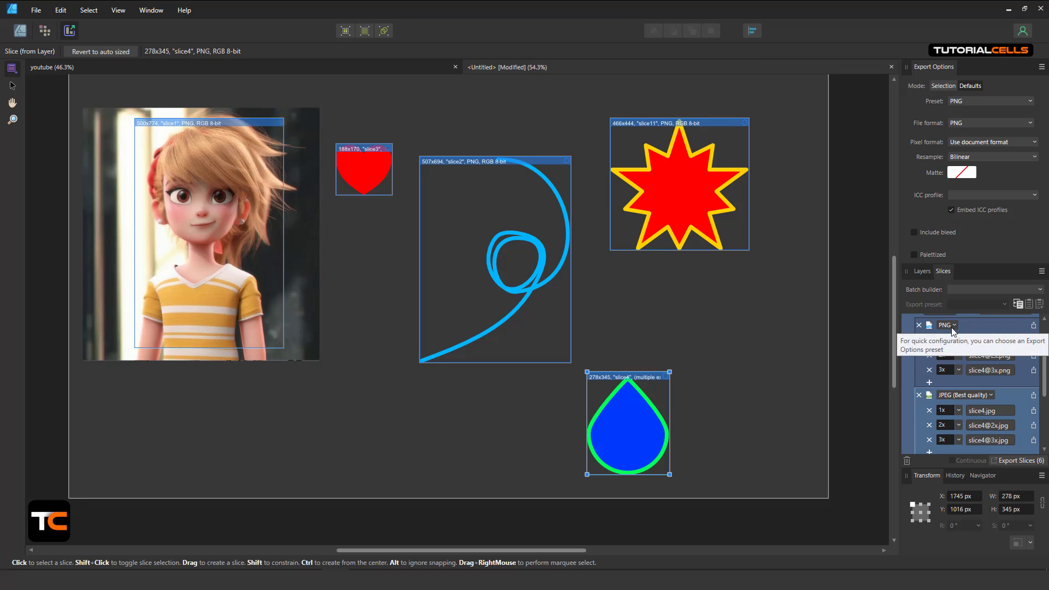
scroll(948, 397, "down", 1)
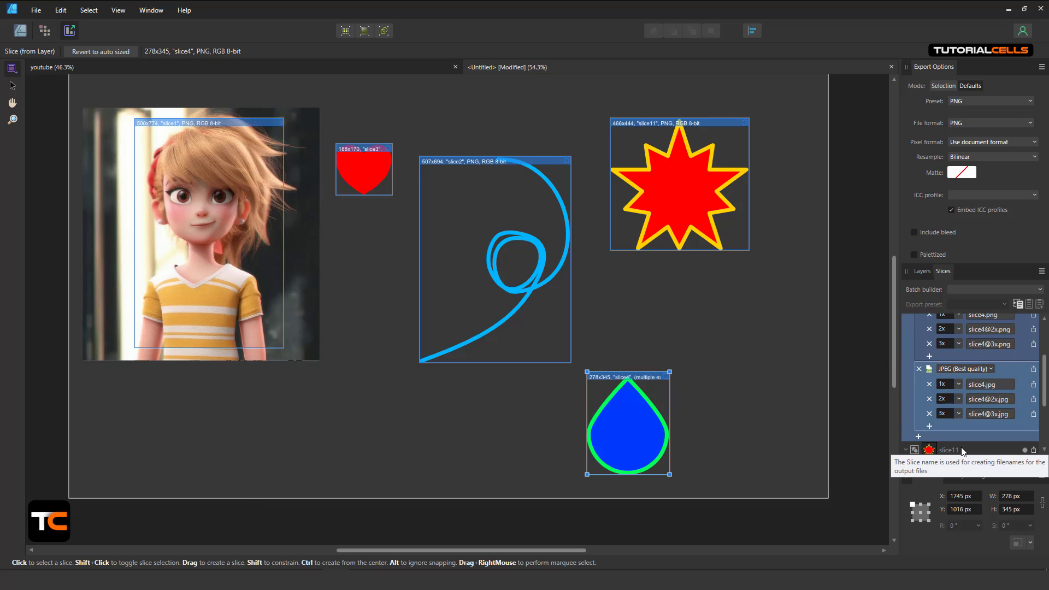
scroll(957, 424, "up", 4)
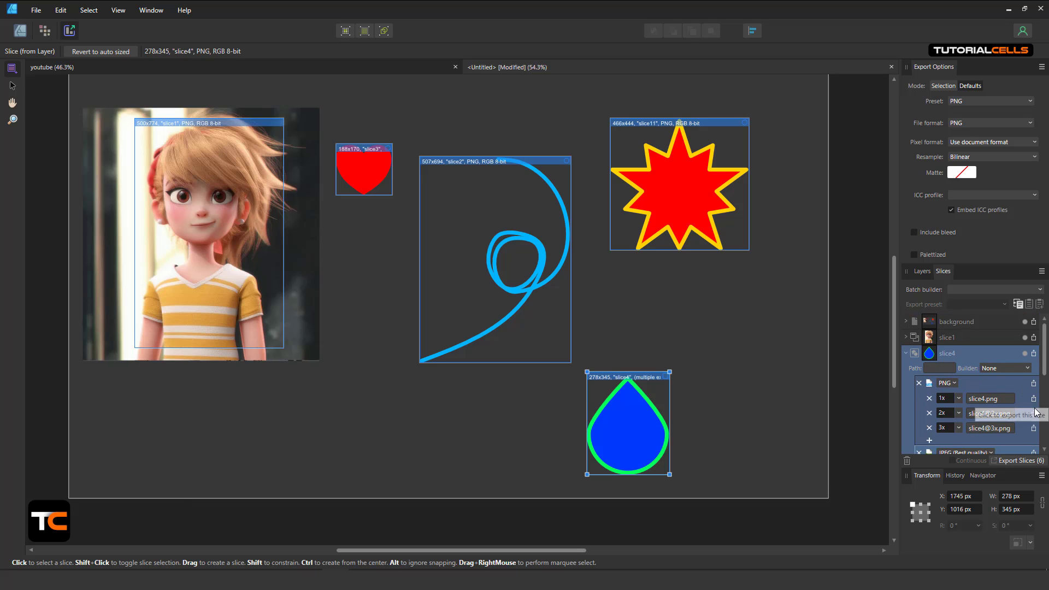
left_click(905, 353)
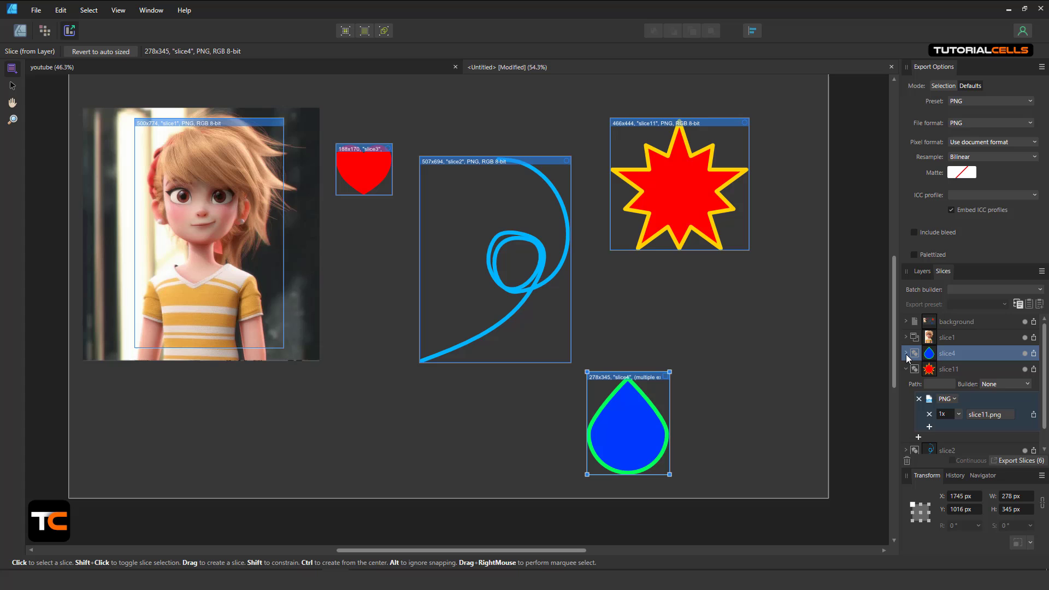
- Export all formats and sizes of the blue drop's slice into the projects files folder
left_click(1033, 354)
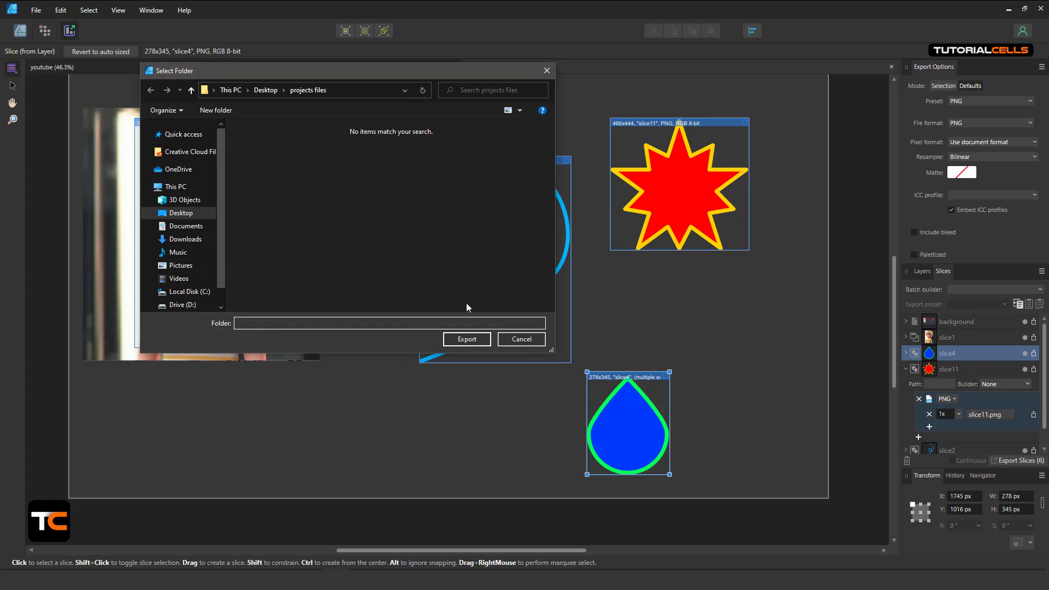
left_click(476, 340)
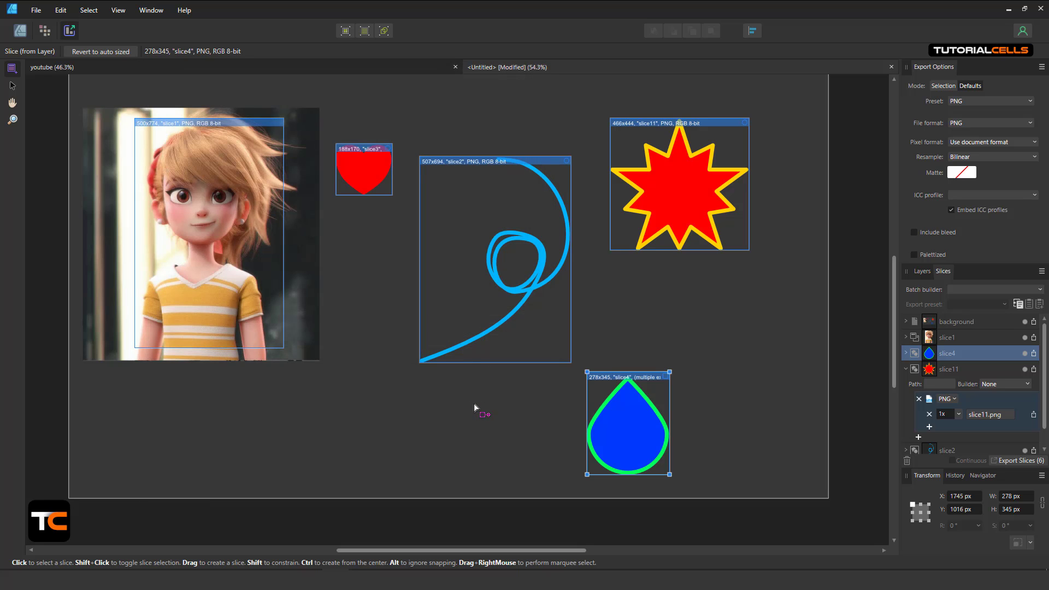
- Switch to File Explorer and check the dimensions and file types of the exported slice4 images in the projects files folder
key("alt+Tab")
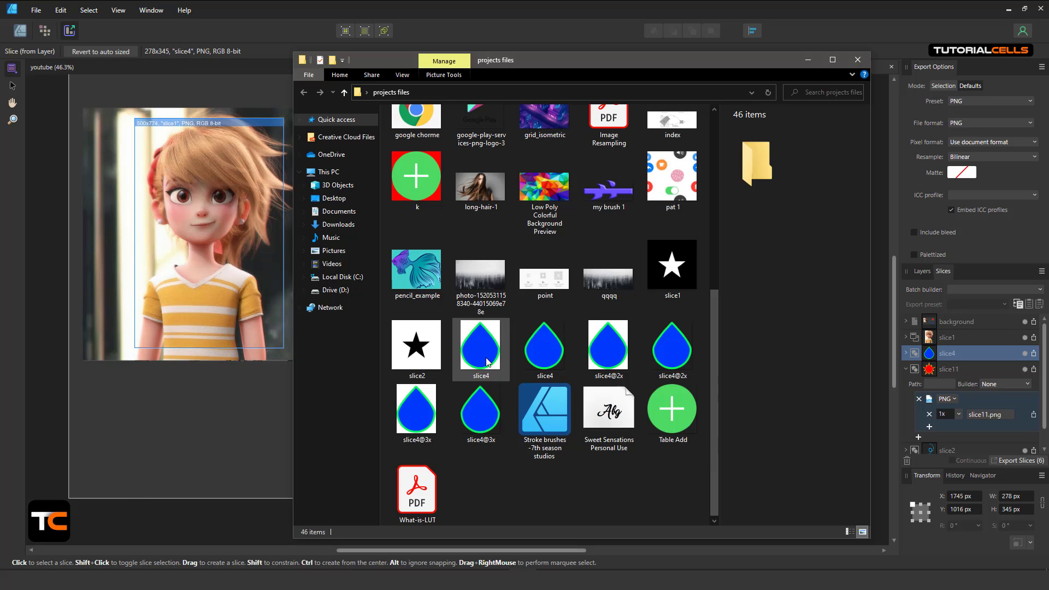
left_click(552, 359)
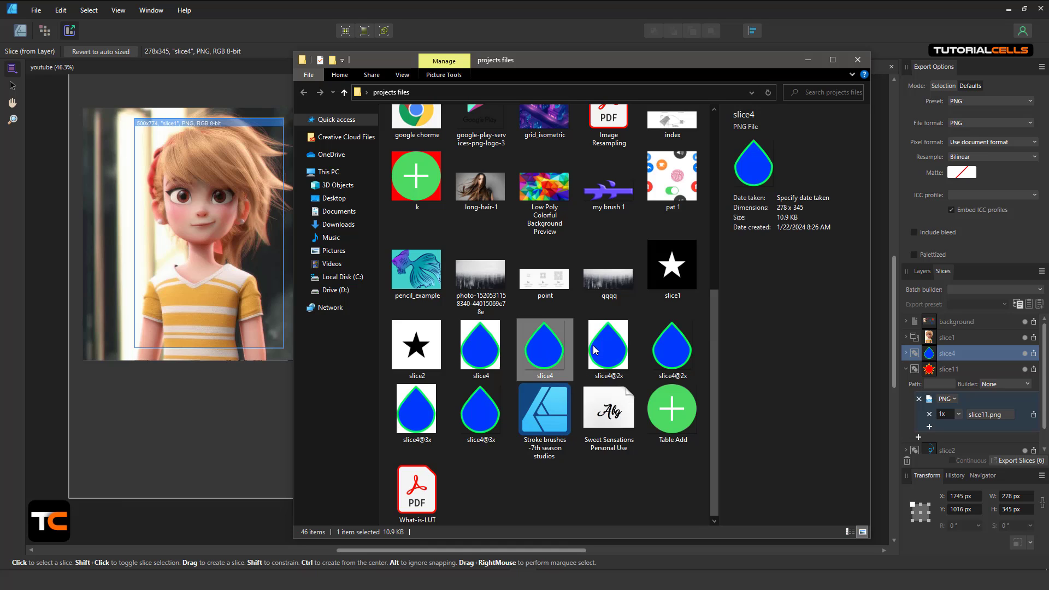
left_click(666, 350)
left_click(461, 416)
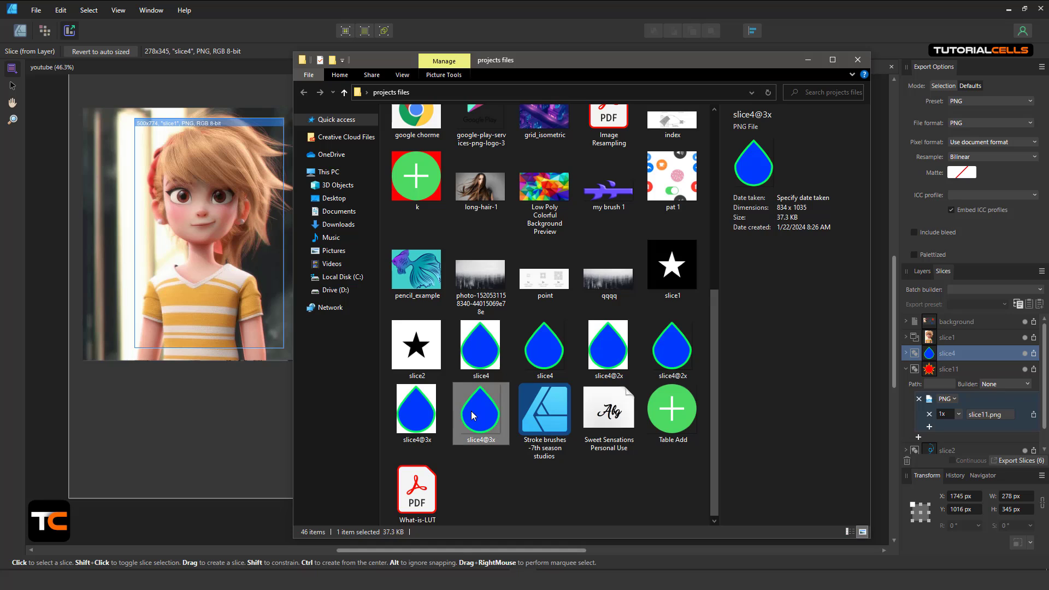
left_click(545, 349)
left_click(606, 353)
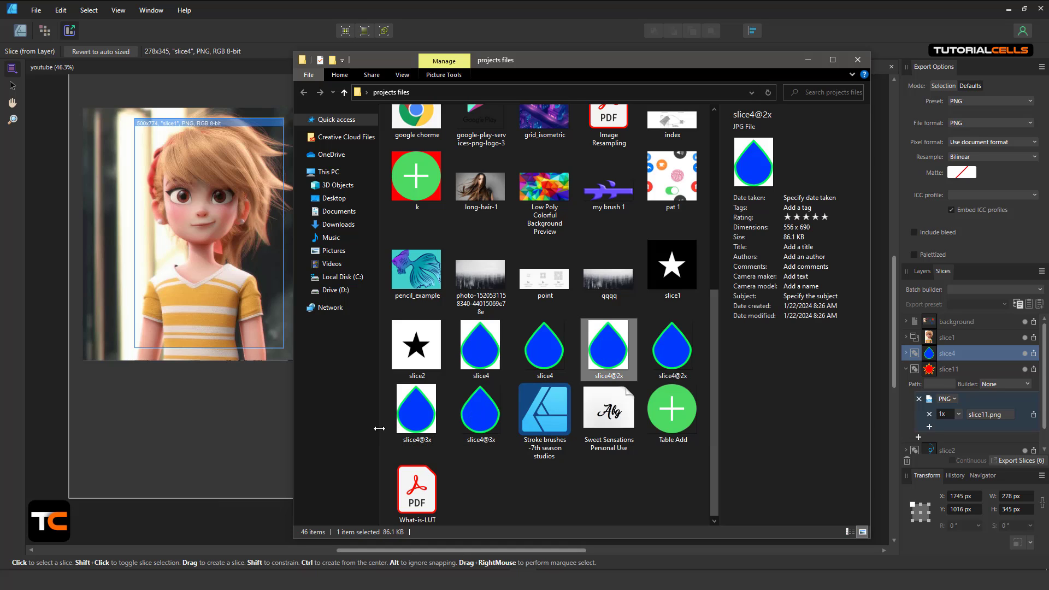
left_click(411, 423)
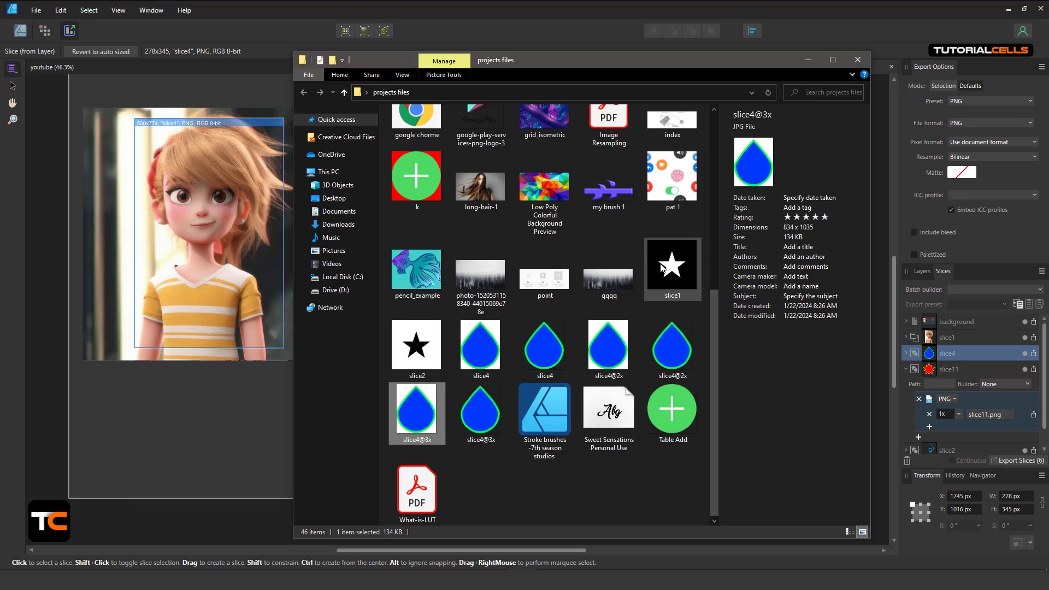
left_click(850, 60)
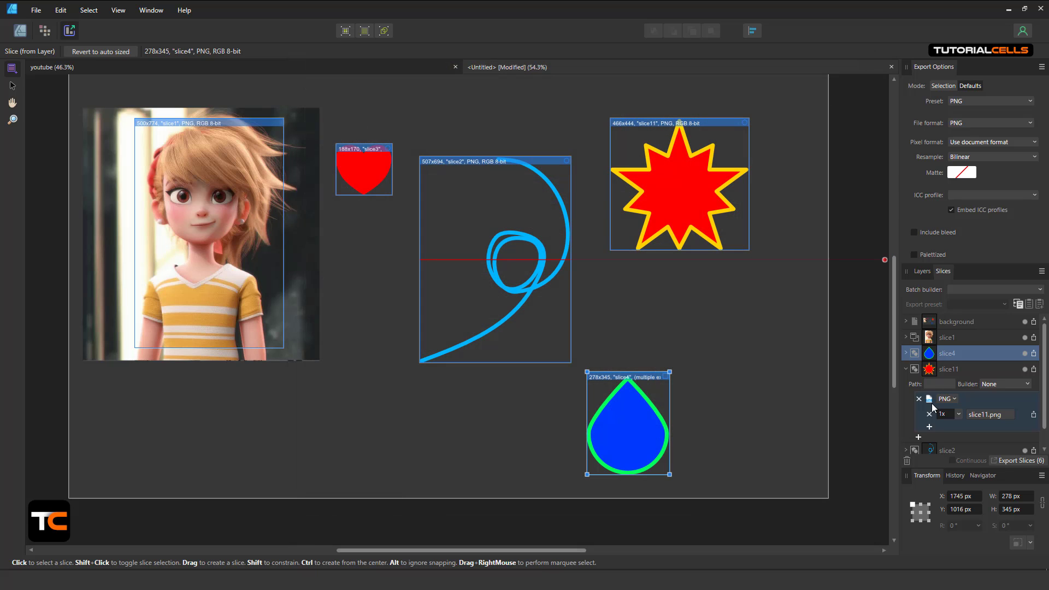
- Replace the star slice's automatic output filename components with the custom name 874554 and collapse its settings
left_click(905, 368)
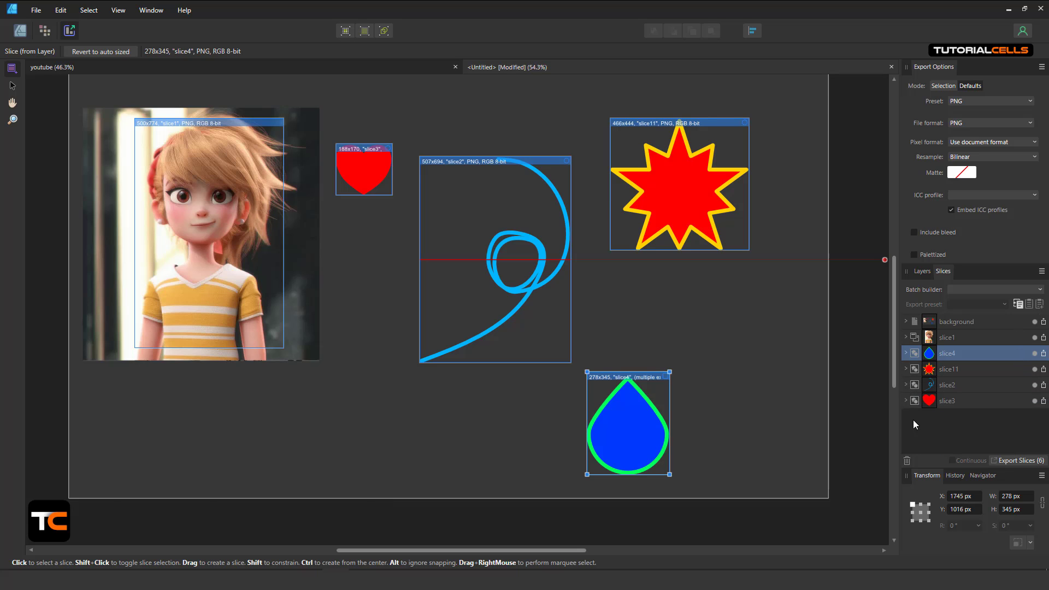
left_click(905, 369)
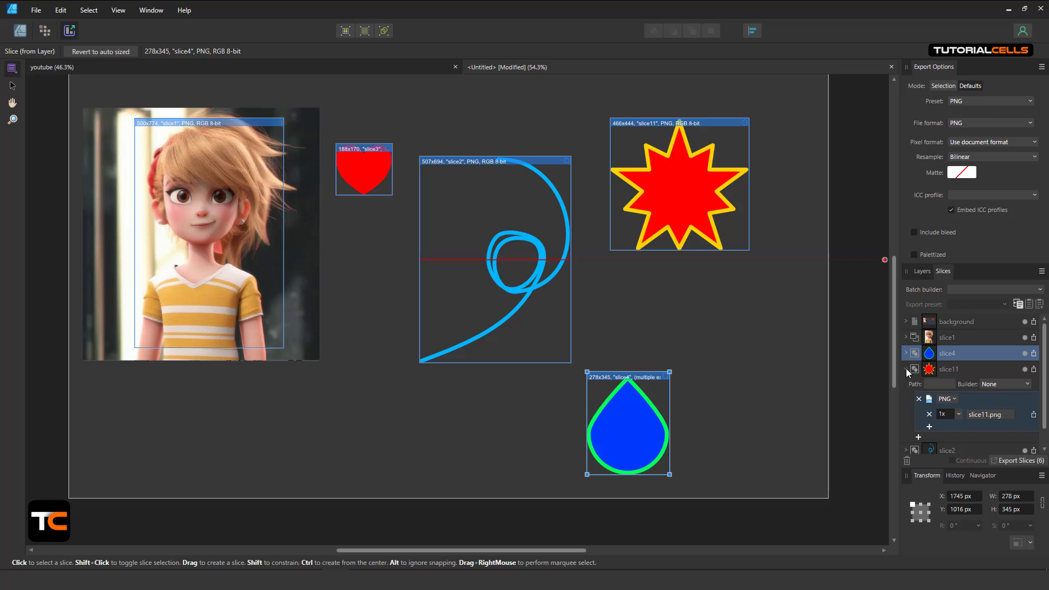
left_click(991, 417)
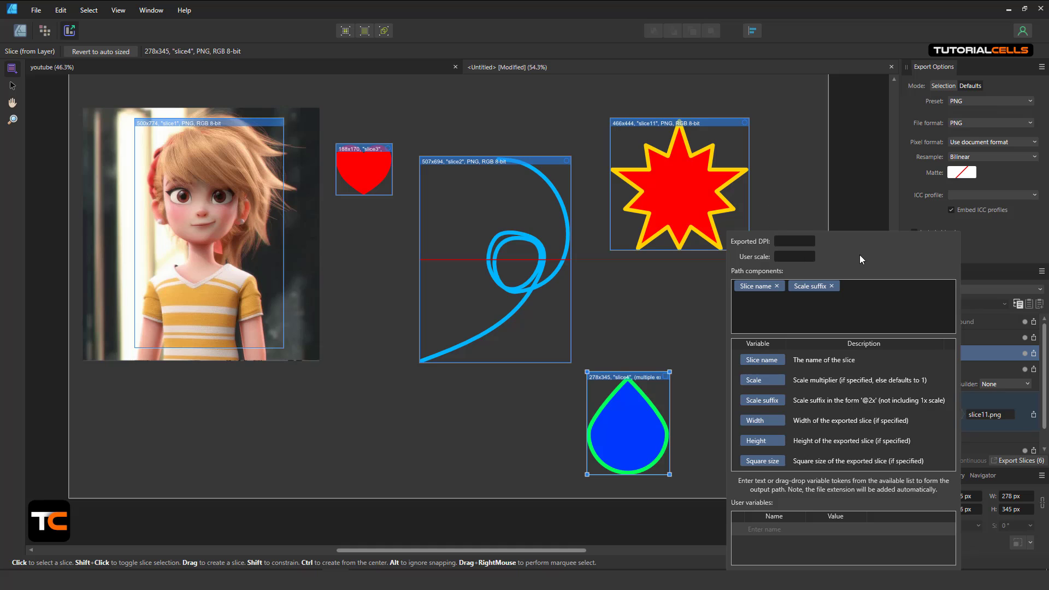
left_click(831, 286)
left_click(776, 286)
left_click(769, 293)
type("874554")
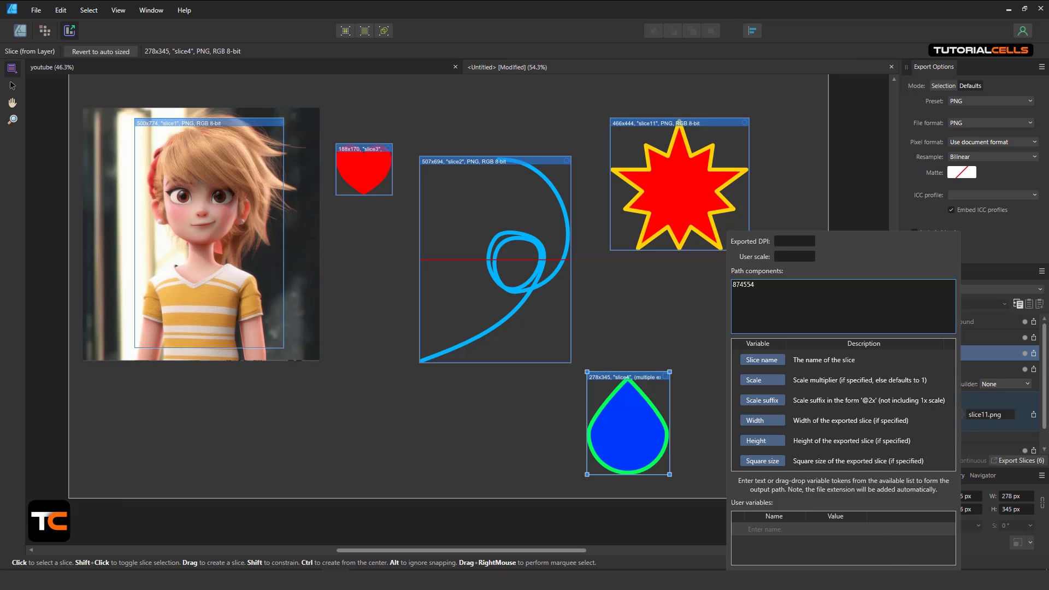
left_click(937, 577)
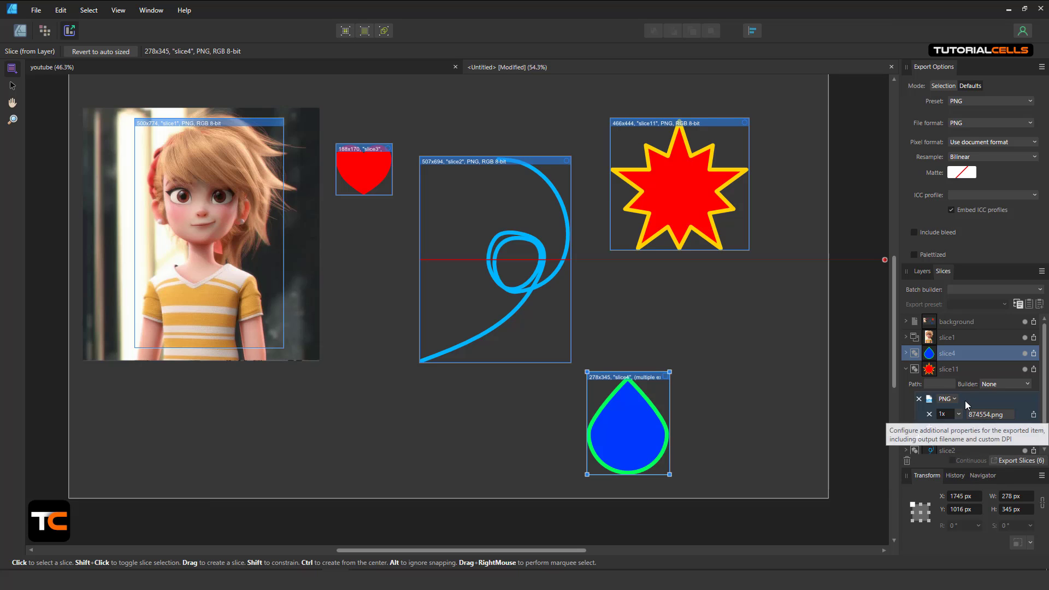
scroll(961, 421, "down", 1)
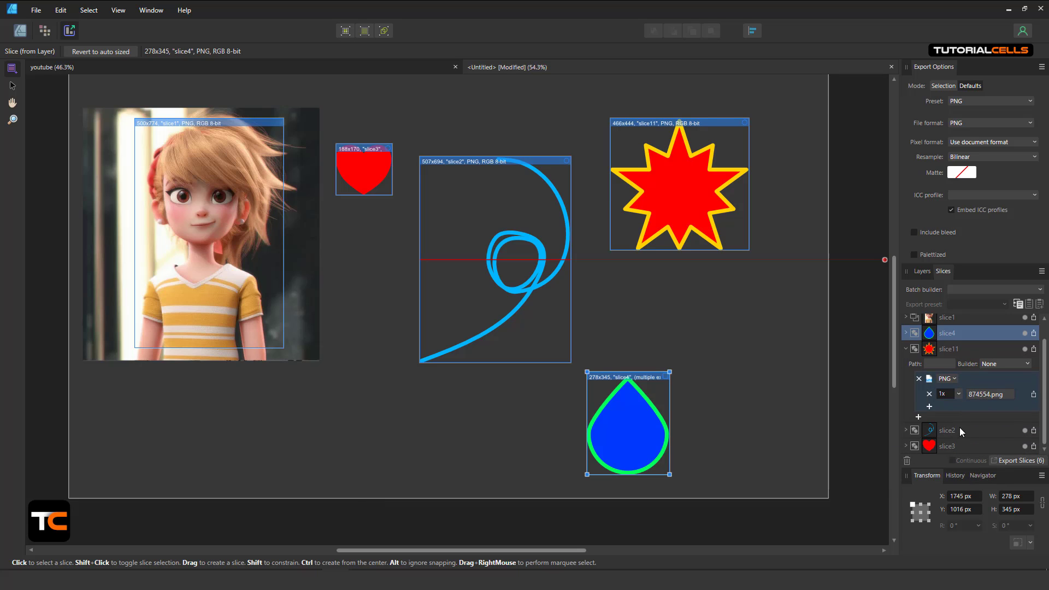
left_click(905, 349)
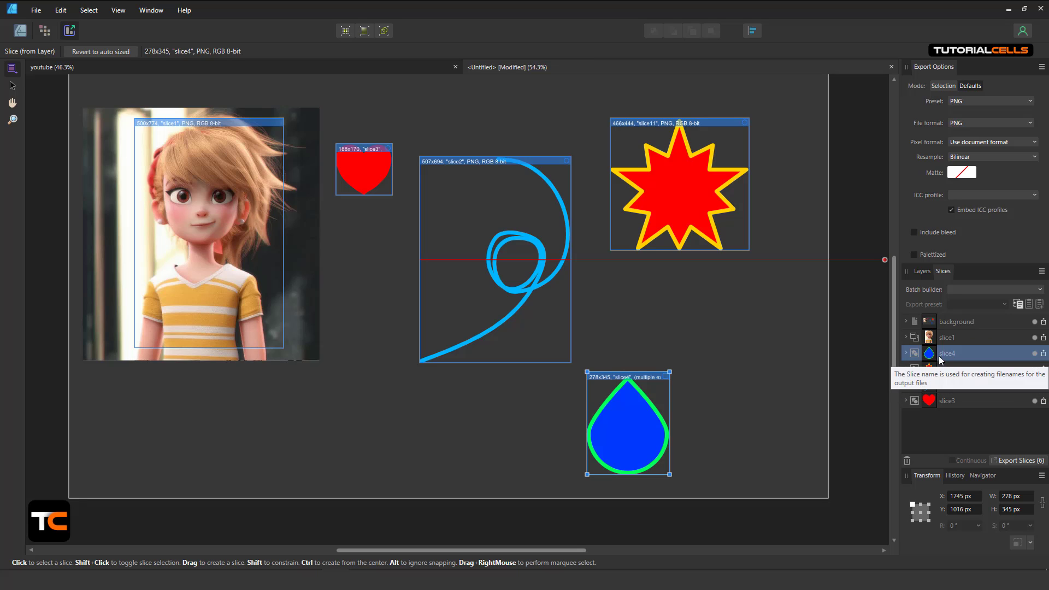
- Copy the blue drop slice's export setup and paste it onto the heart's slice
left_click(906, 400)
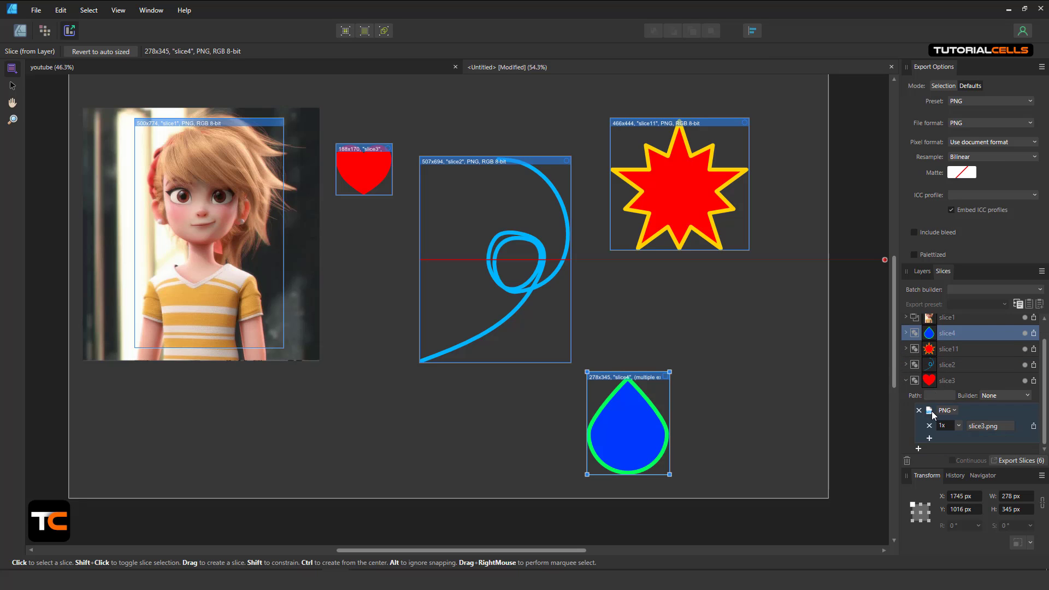
left_click(905, 380)
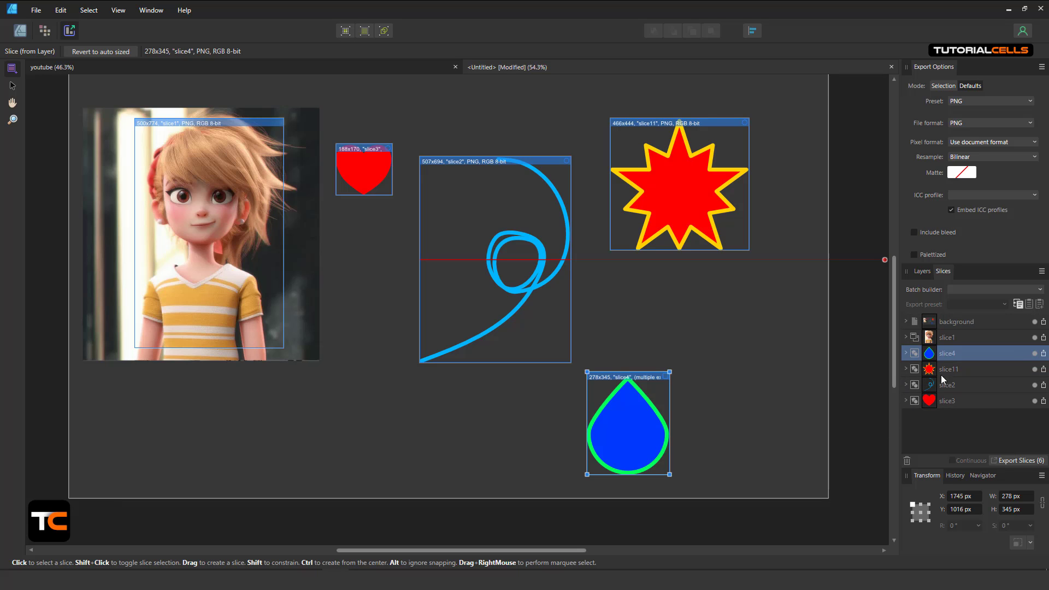
left_click(1018, 304)
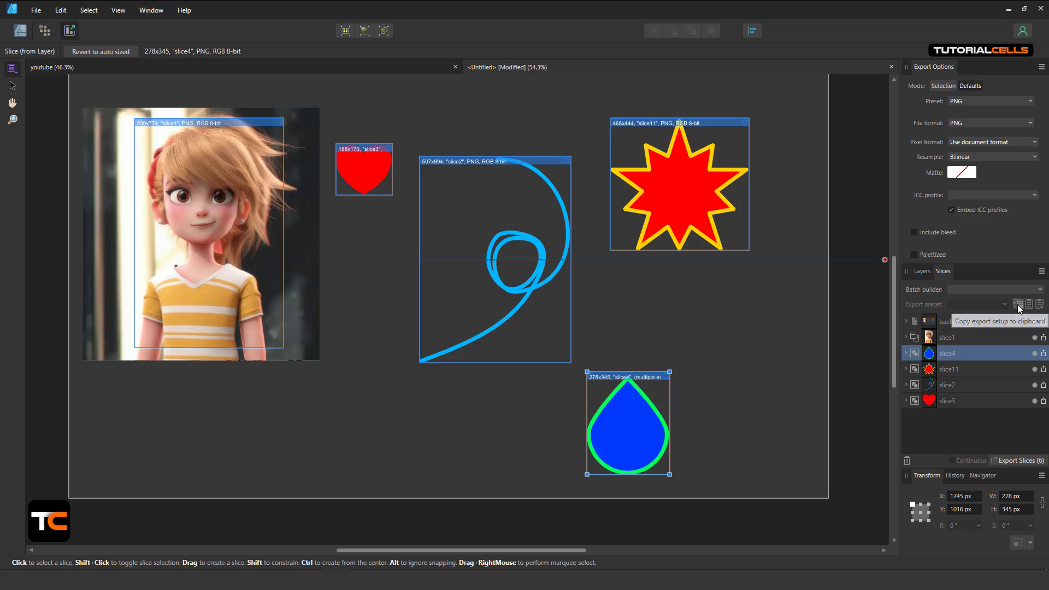
left_click(955, 401)
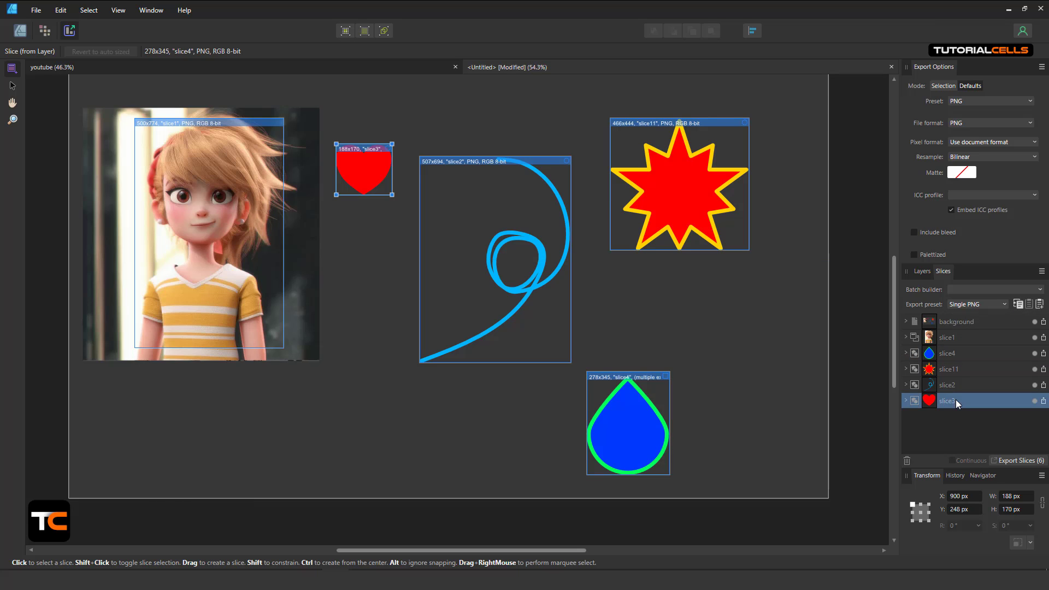
left_click(1038, 305)
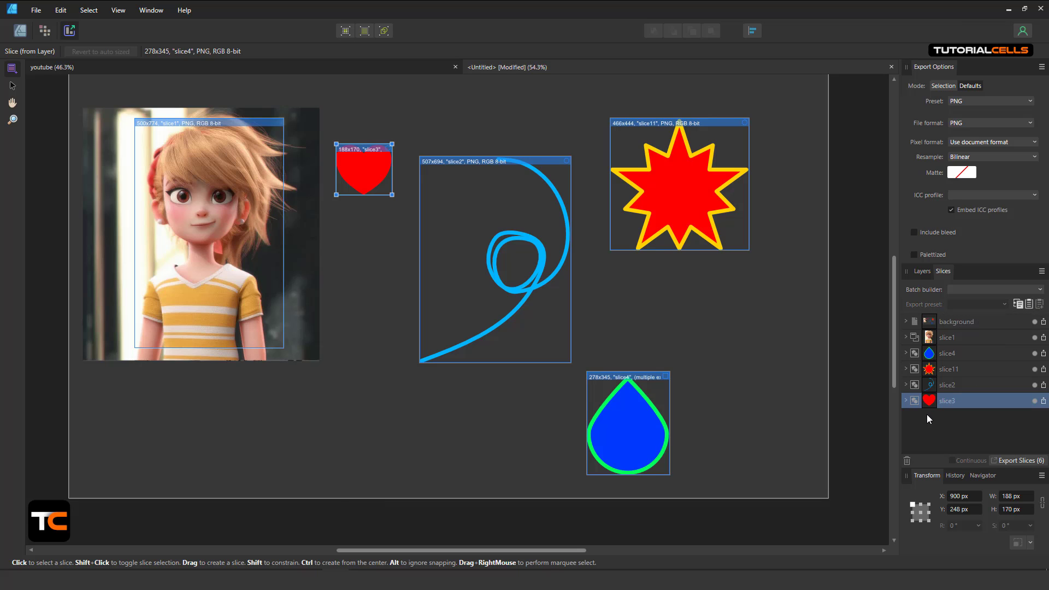
- Examine the heart slice's list of output formats, sizes and filenames, and collapse its settings
left_click(905, 352)
left_click(906, 354)
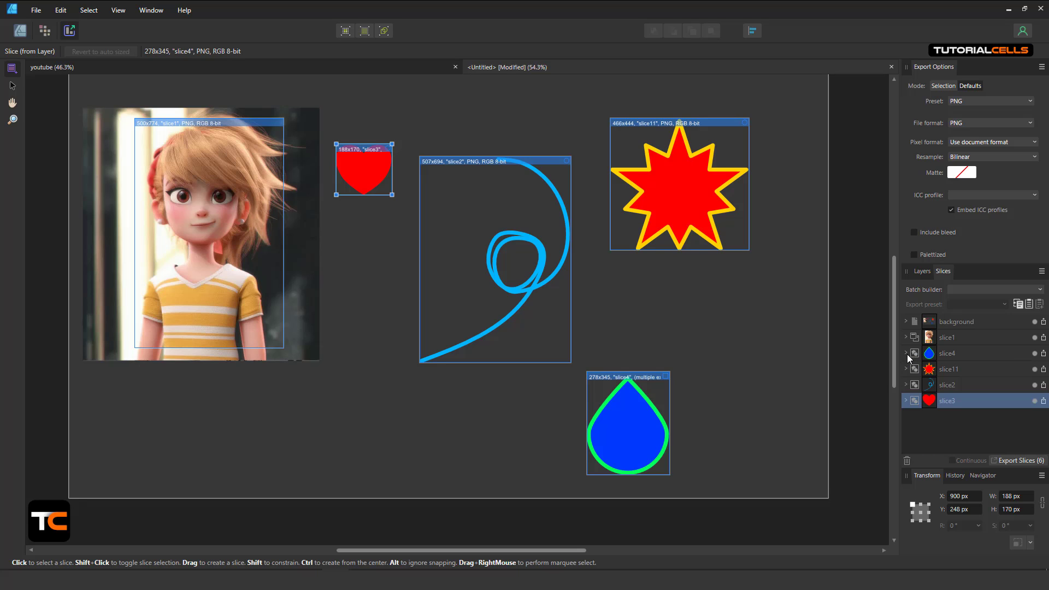
left_click(905, 400)
scroll(972, 419, "down", 3)
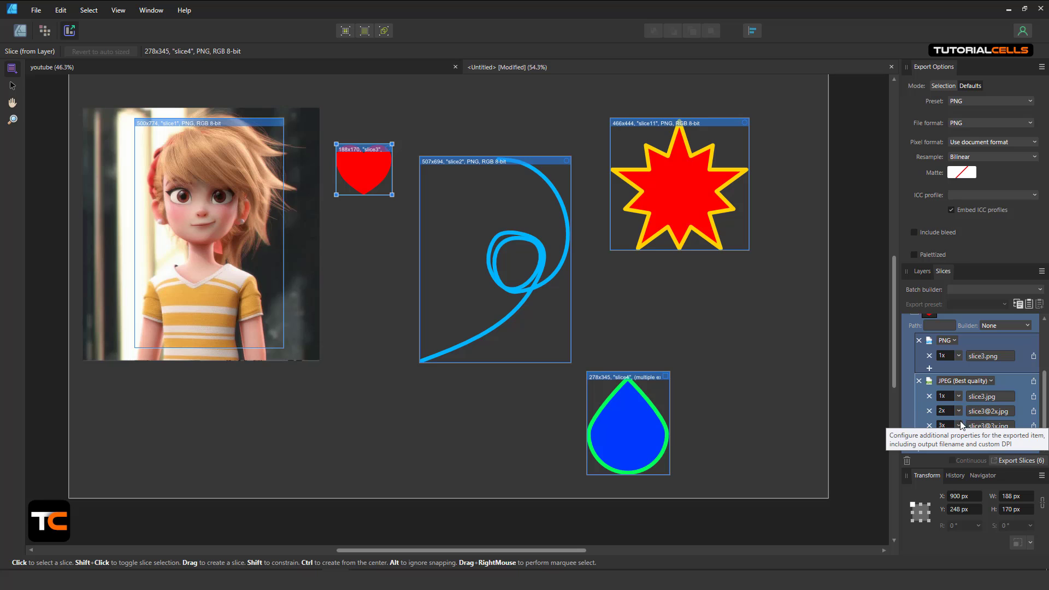
scroll(978, 407, "up", 3)
scroll(981, 404, "down", 3)
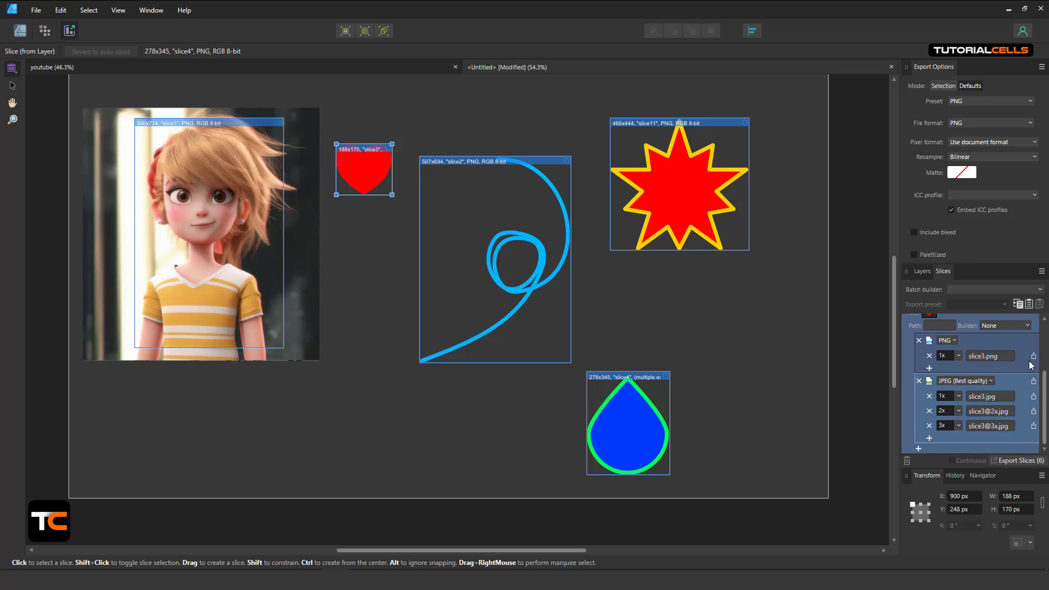
scroll(1029, 424, "up", 1)
scroll(1029, 424, "up", 1)
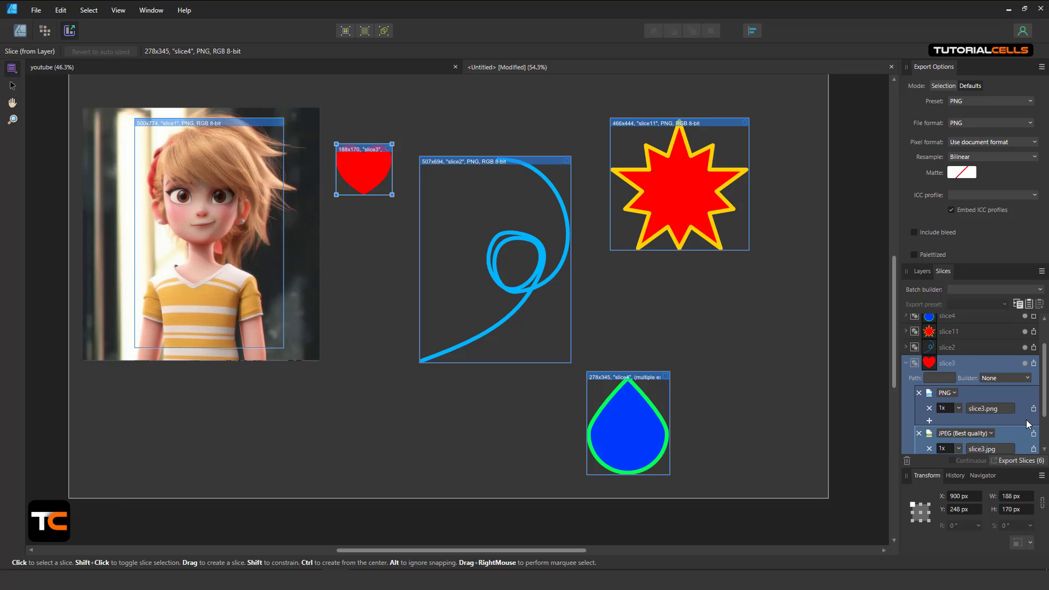
scroll(1029, 423, "down", 1)
scroll(1029, 424, "up", 1)
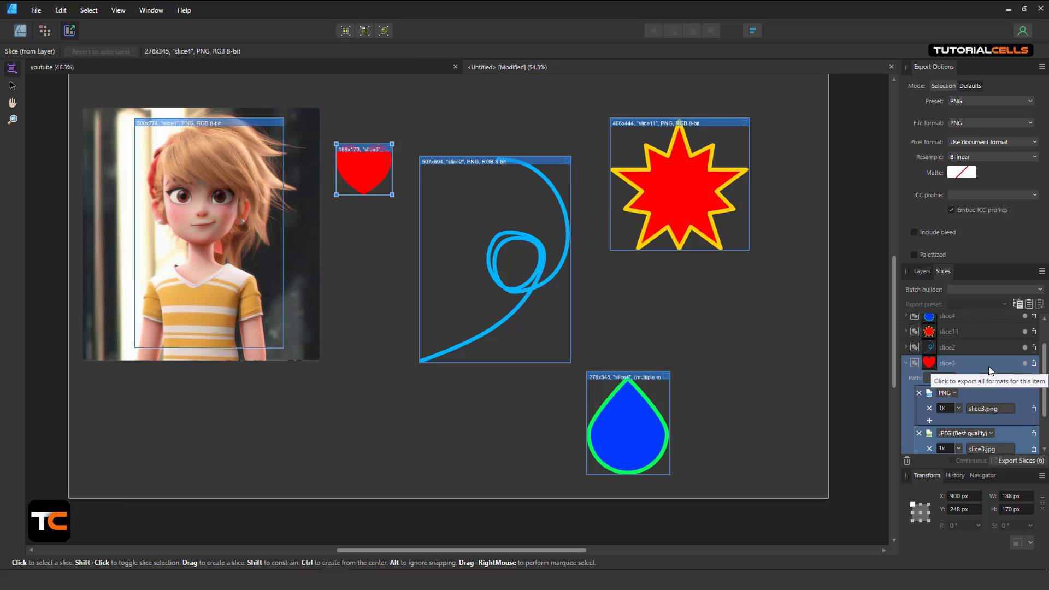
left_click(906, 363)
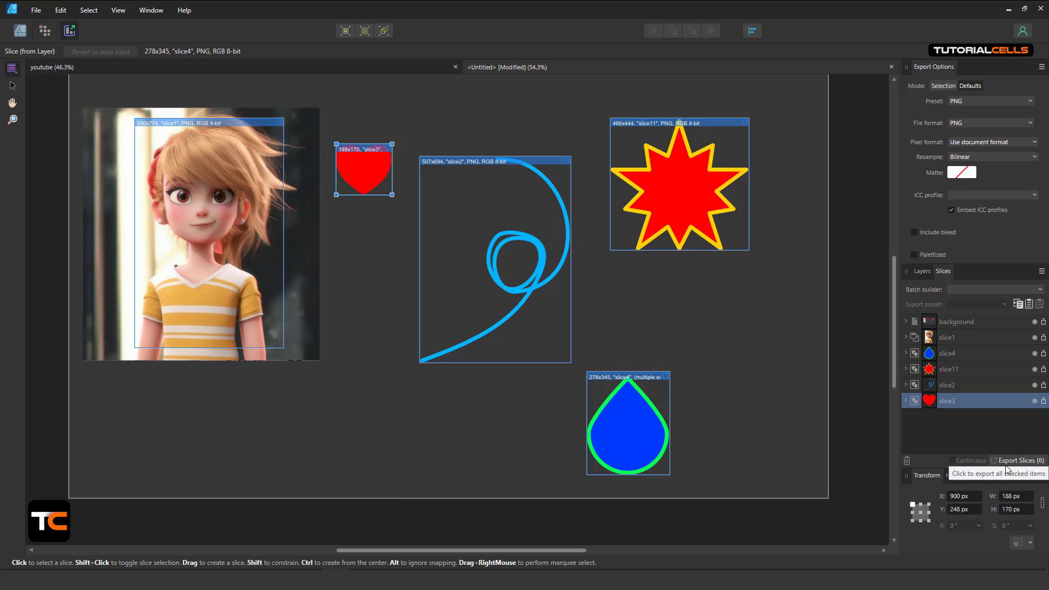
- Look over the export setups of the portrait, drop, star and curve slices, and check the layer list used for creating slices
left_click(947, 339)
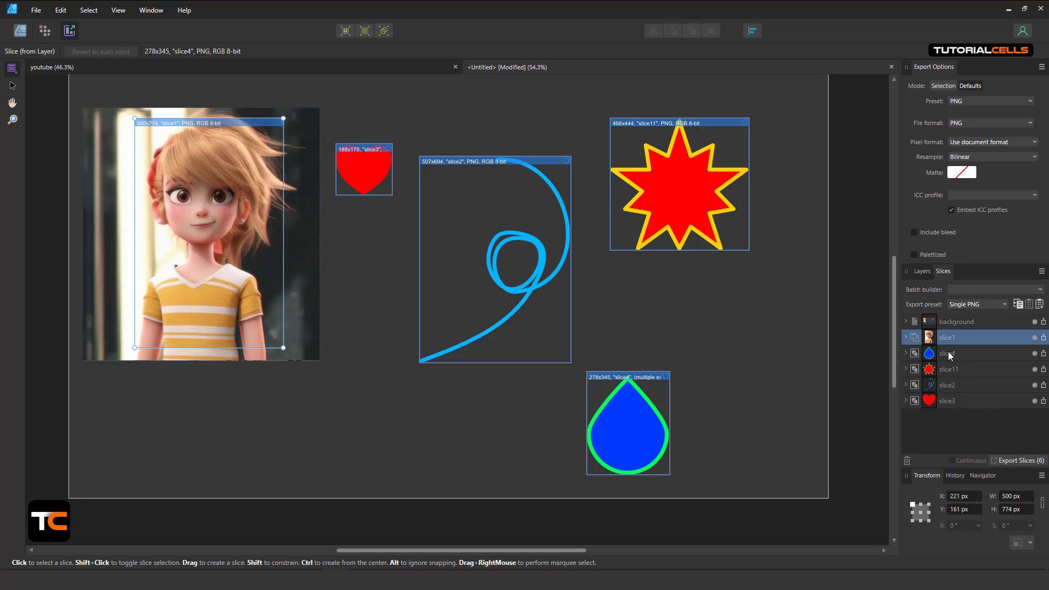
left_click(948, 354)
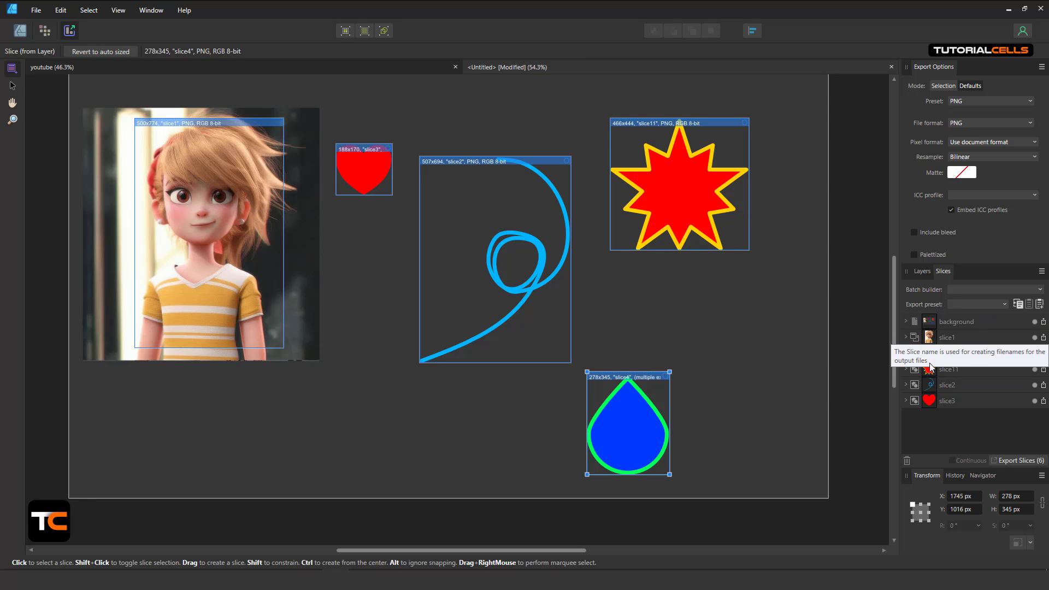
left_click(904, 354)
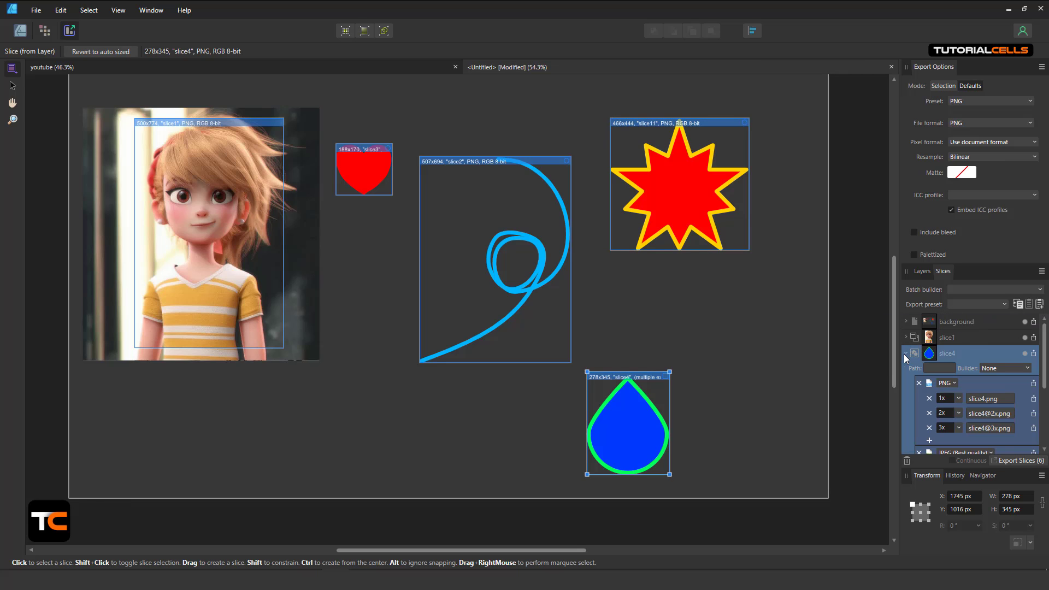
left_click(904, 354)
left_click(943, 370)
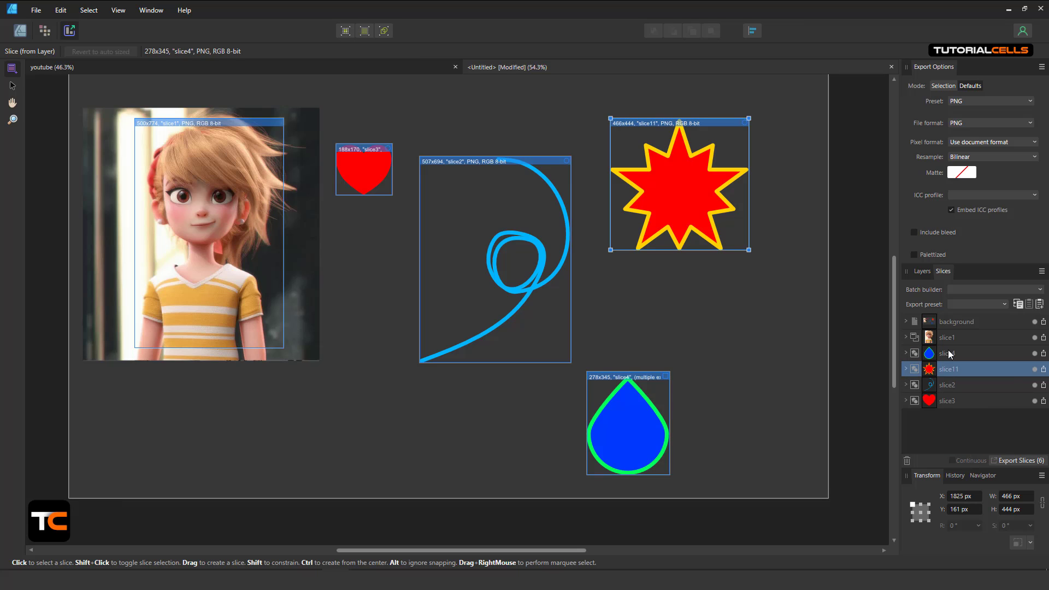
left_click(946, 385)
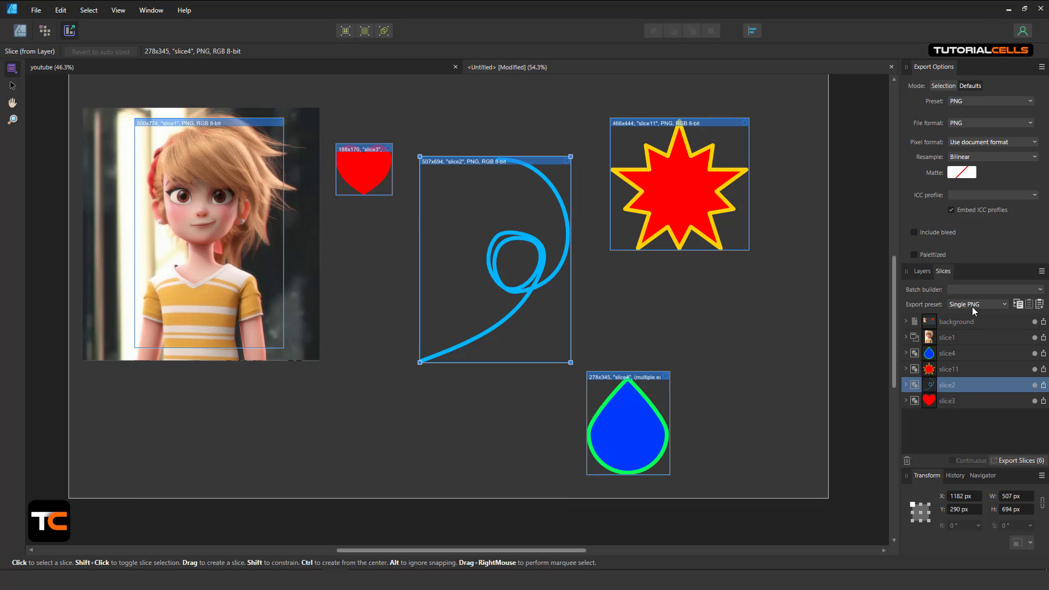
left_click(906, 384)
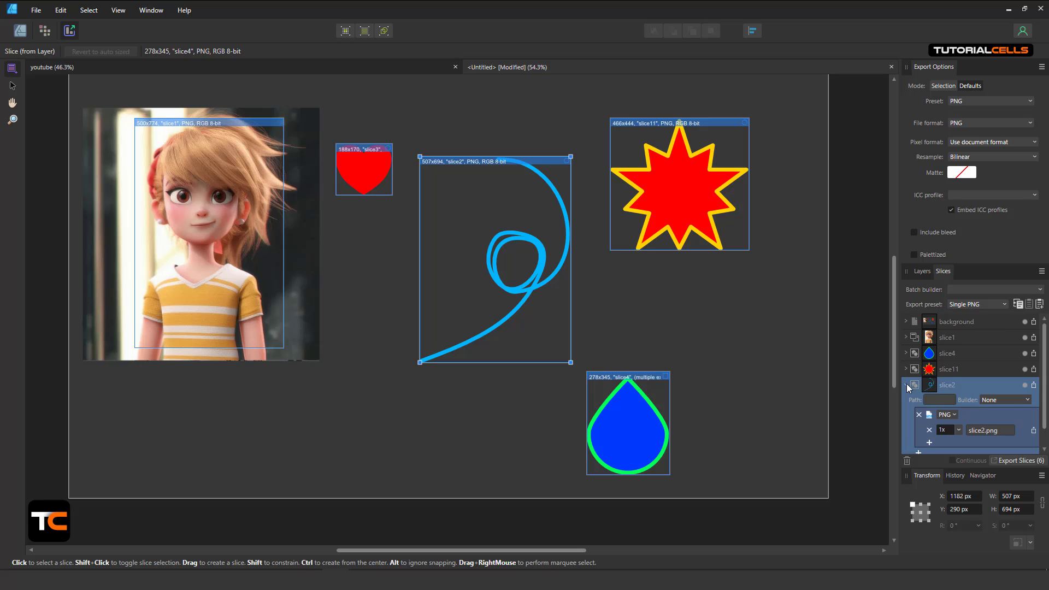
left_click(906, 383)
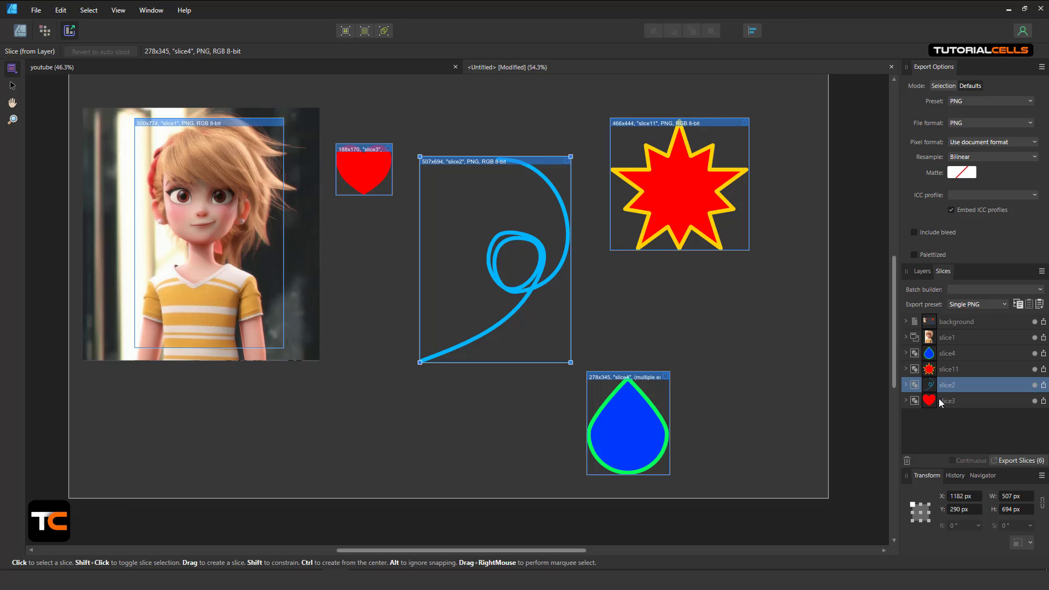
left_click(921, 272)
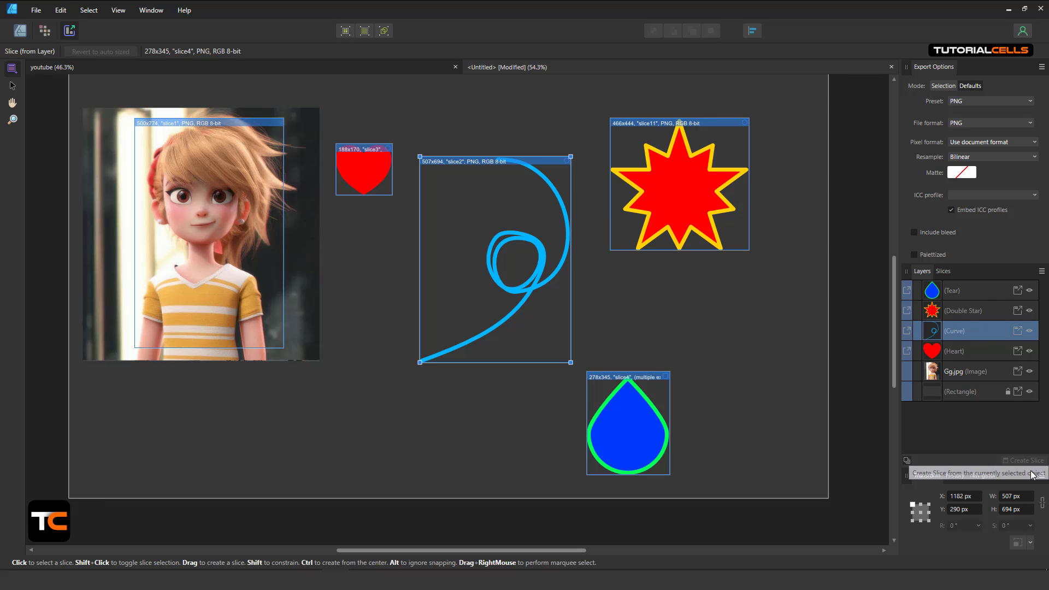
left_click(943, 271)
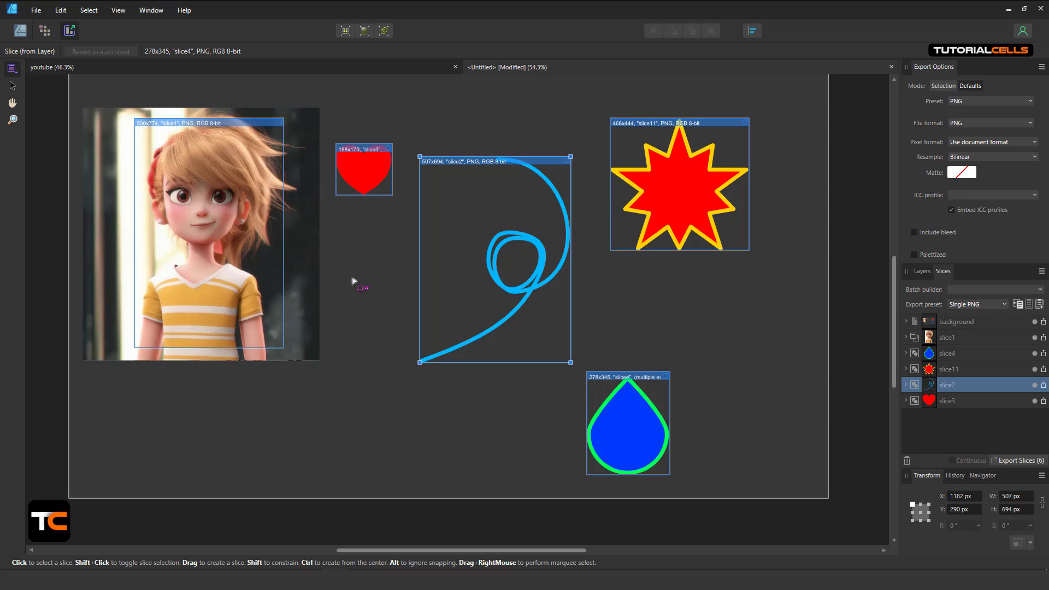
- Draw a custom slice around all of the artwork on the page, about 2417 × 1352 px
scroll(301, 242, "down", 1)
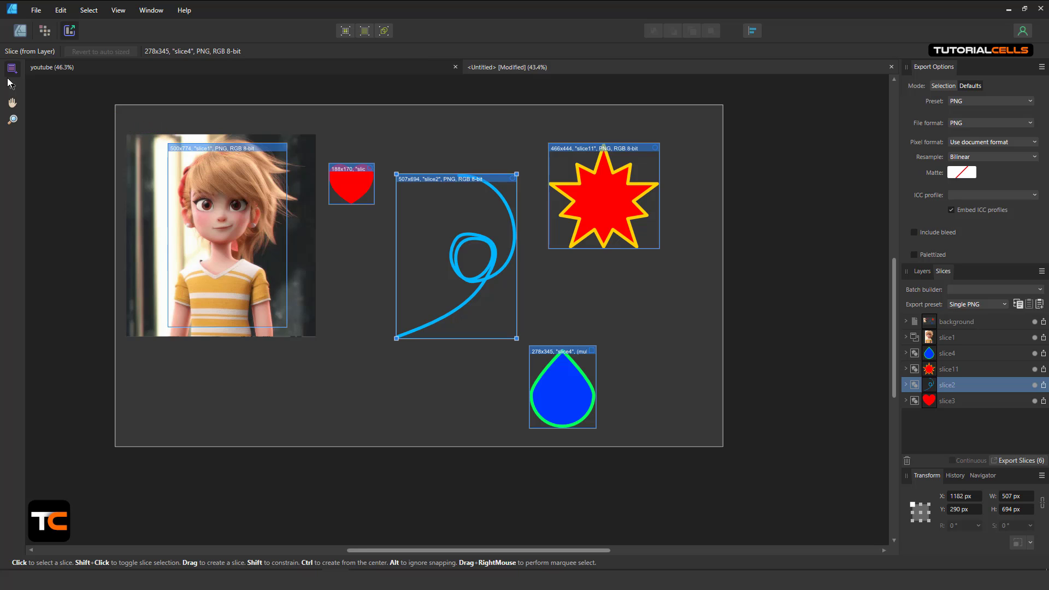
left_click_drag(127, 117, 700, 437)
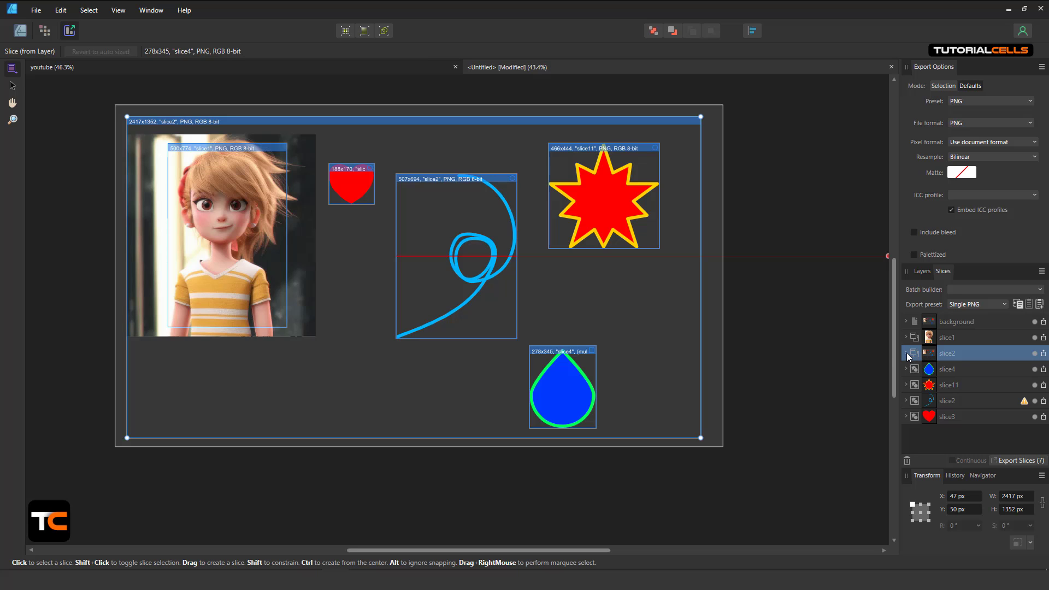
- Examine the export presets, file formats, path components and builder options available for the large slice around the artwork
left_click(969, 304)
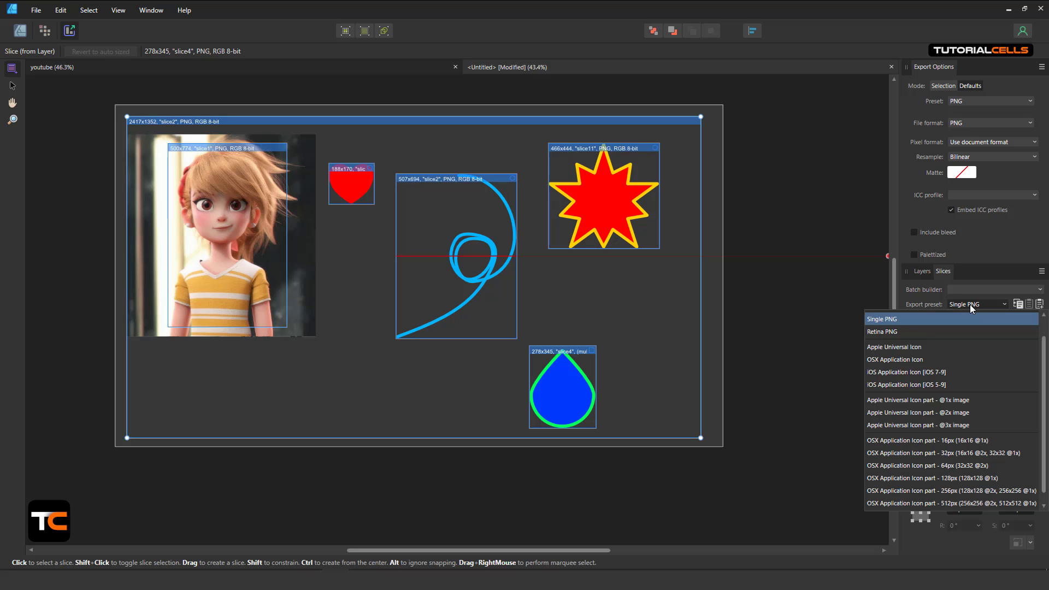
left_click(969, 303)
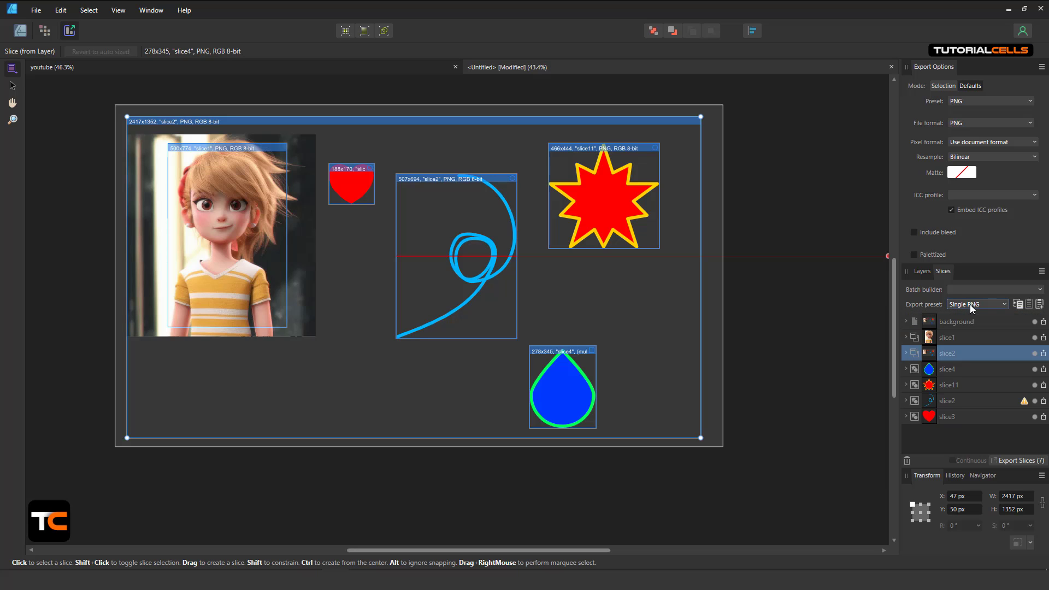
left_click(906, 353)
left_click(953, 384)
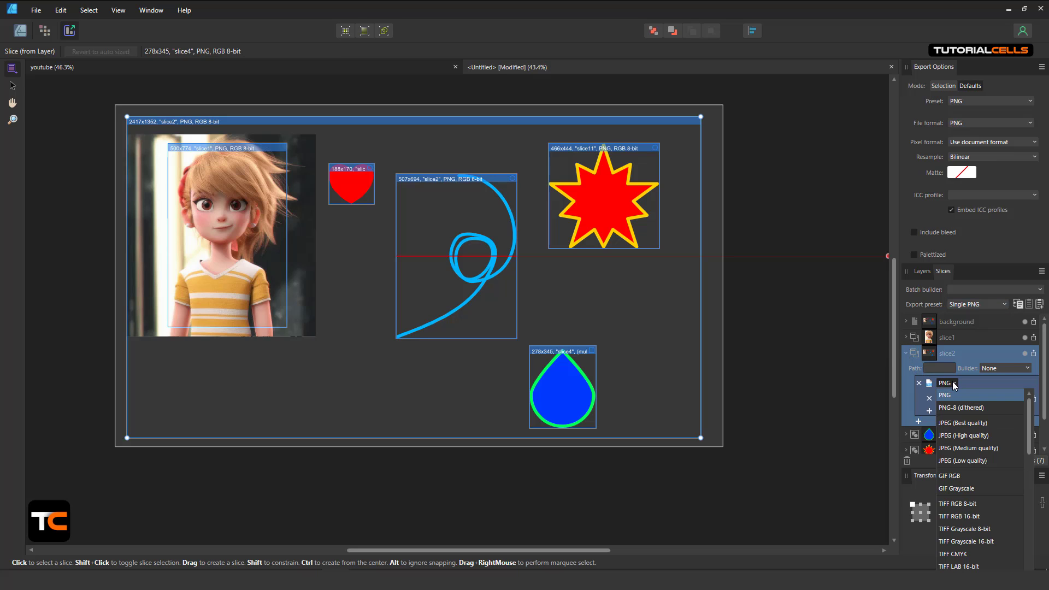
left_click(956, 382)
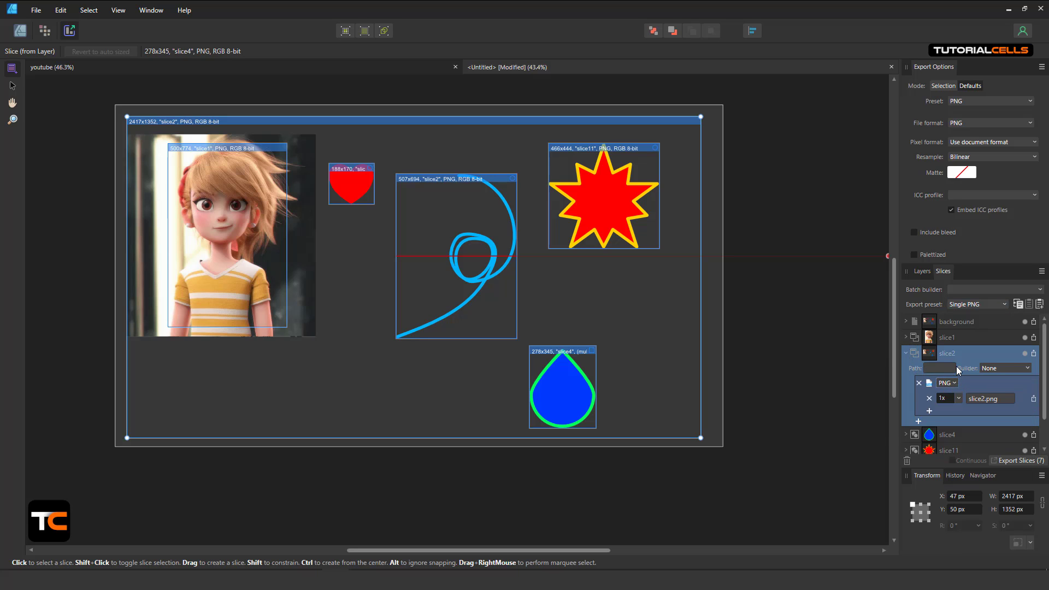
left_click(955, 368)
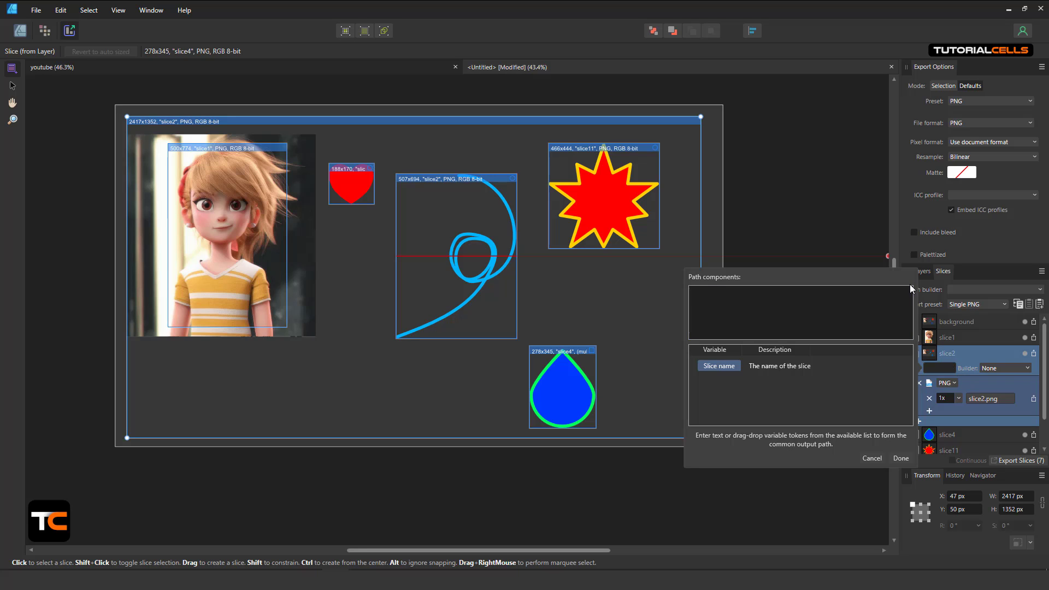
left_click(859, 252)
left_click(999, 368)
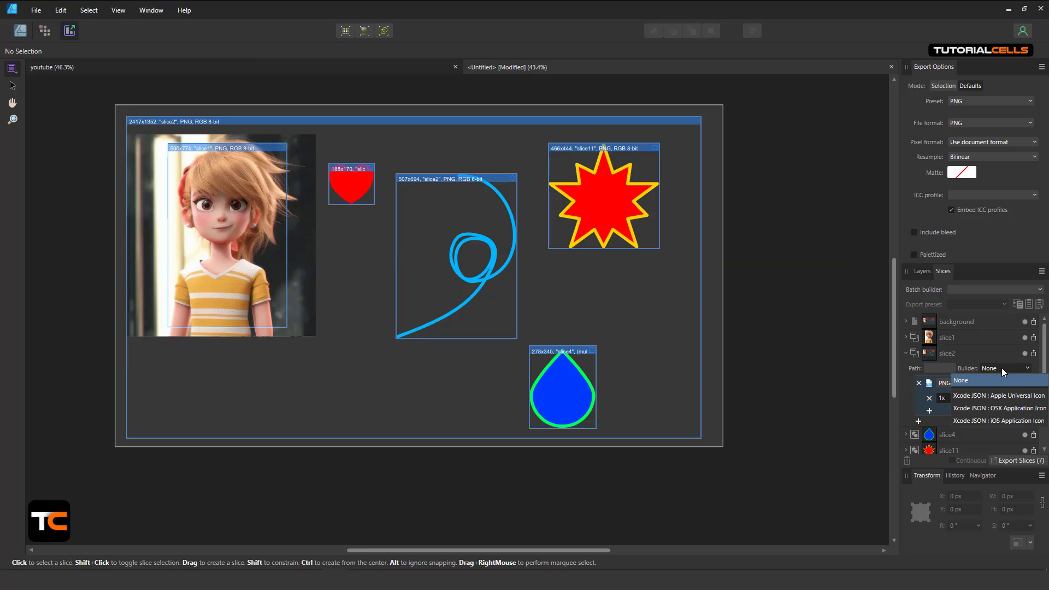
left_click(1001, 366)
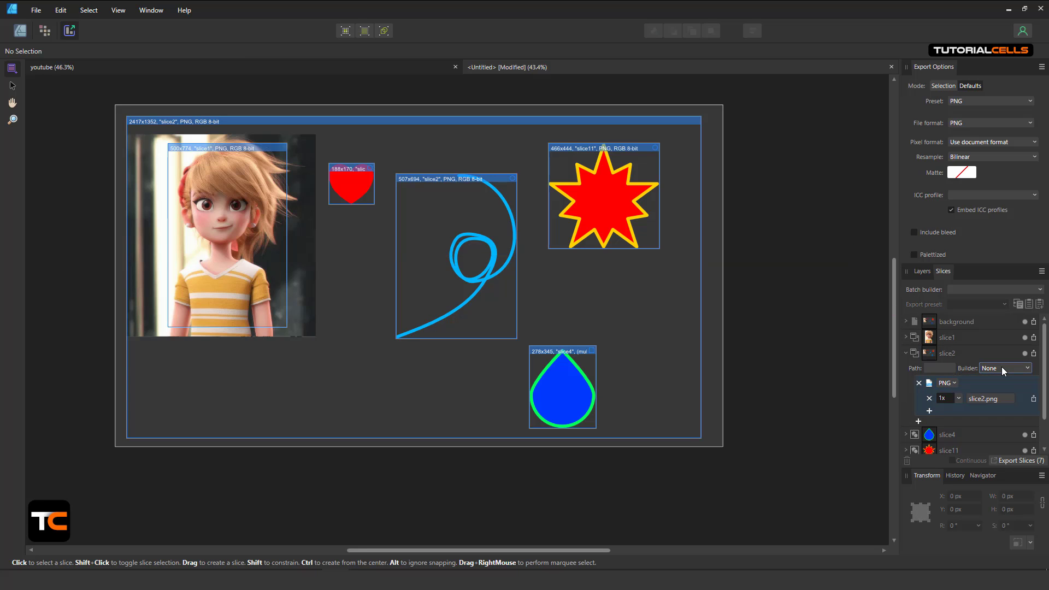
left_click(910, 352)
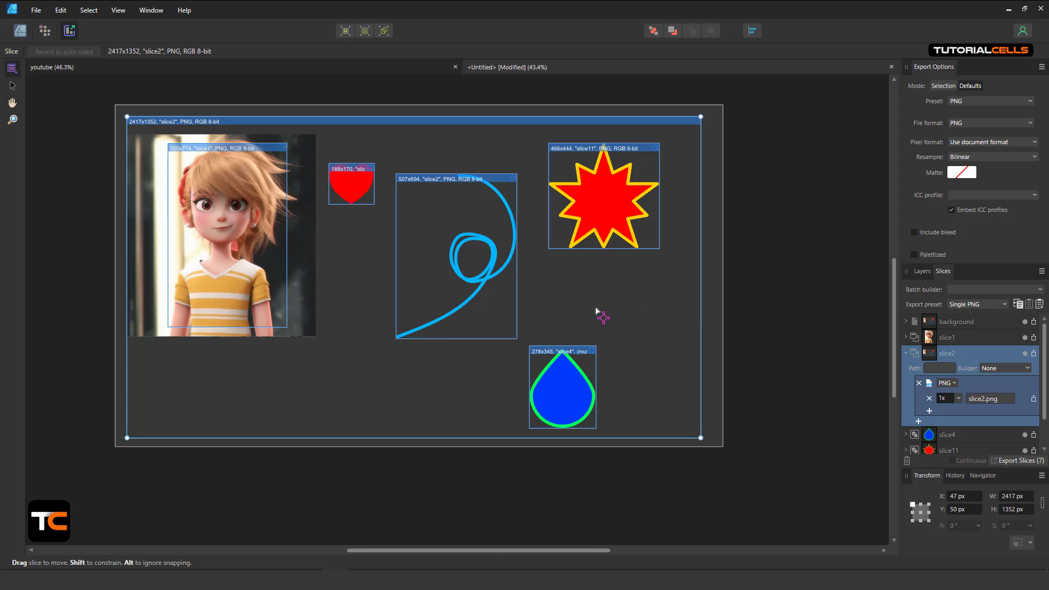
left_click_drag(547, 303, 589, 311)
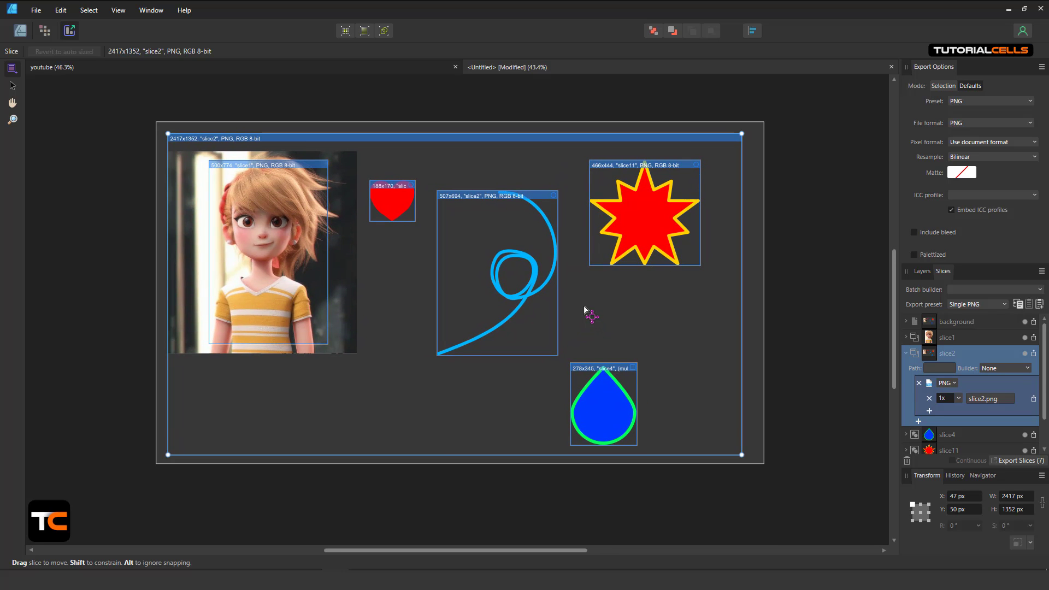
scroll(580, 303, "up", 5)
scroll(580, 303, "down", 4)
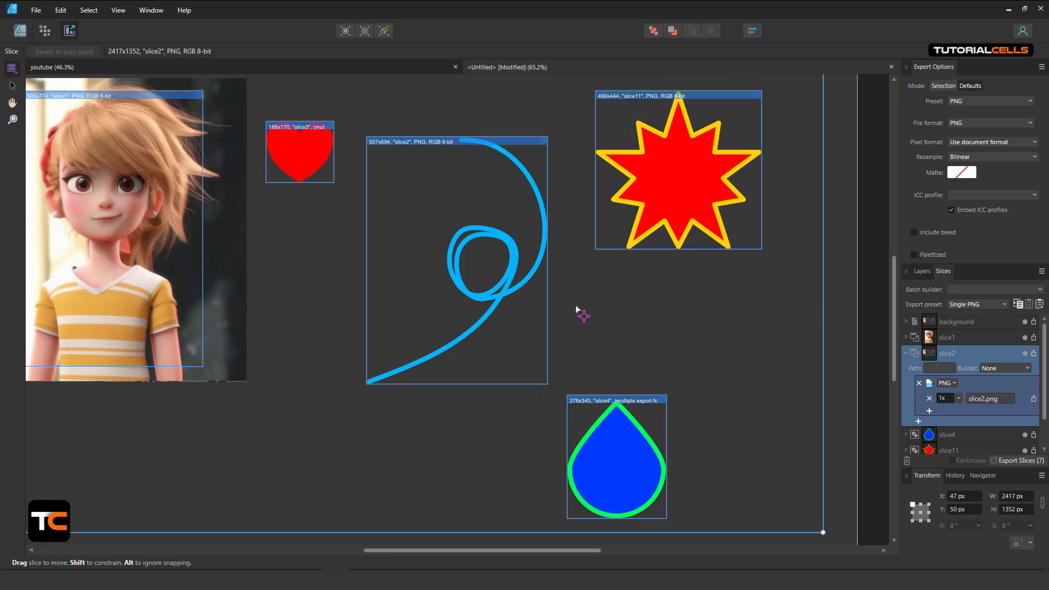